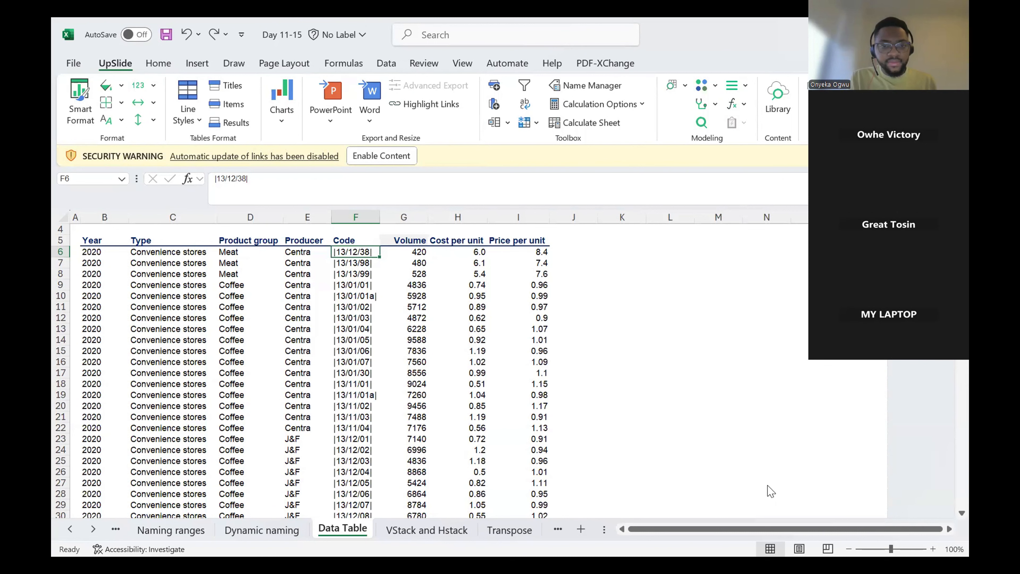
left_click(263, 330)
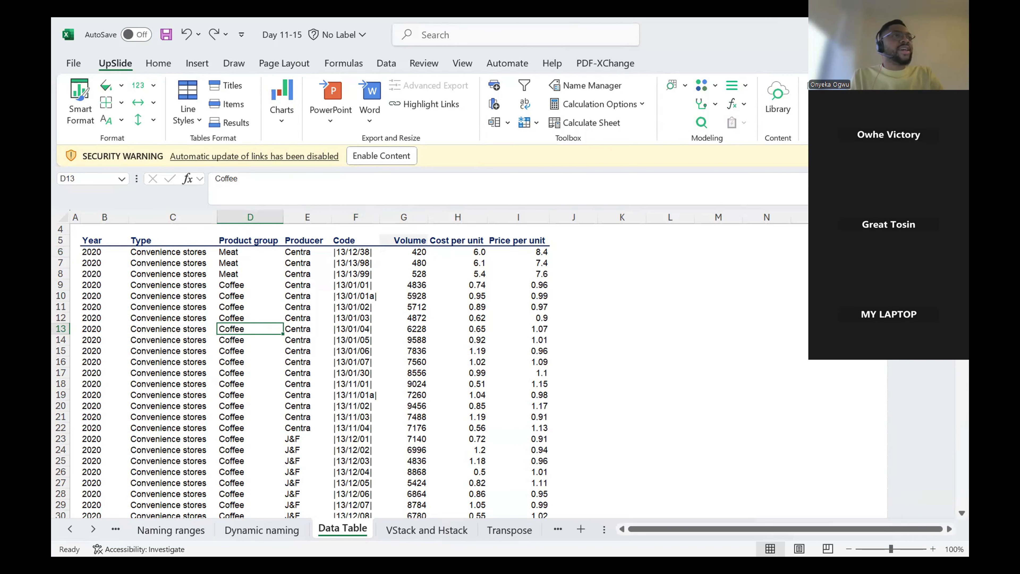
key("alt+Tab")
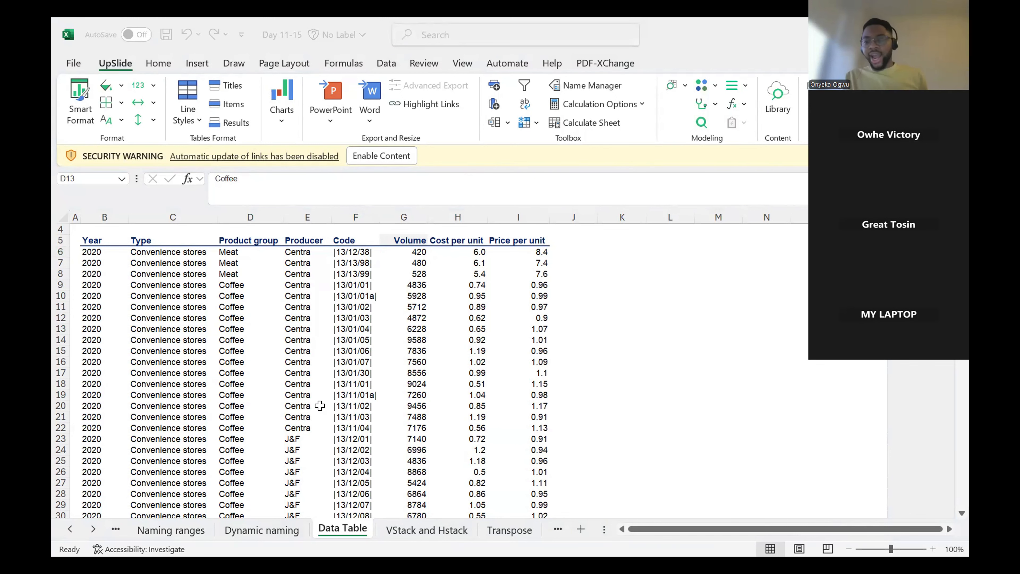
key("alt+Tab")
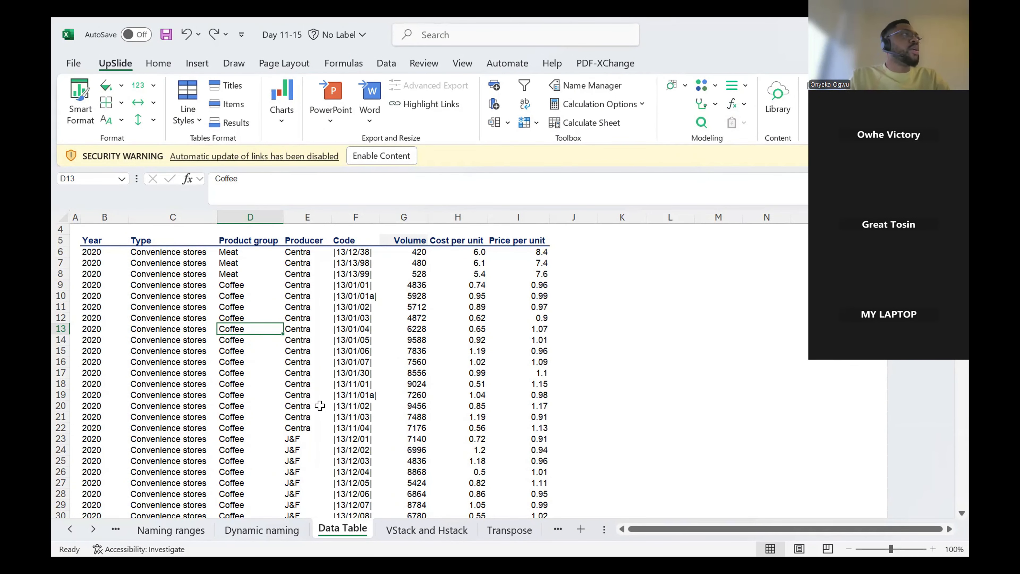
Step: Convert the data range B5:I15123 on the Data Table sheet into an Excel table with headers
left_click(586, 329)
left_click(449, 329)
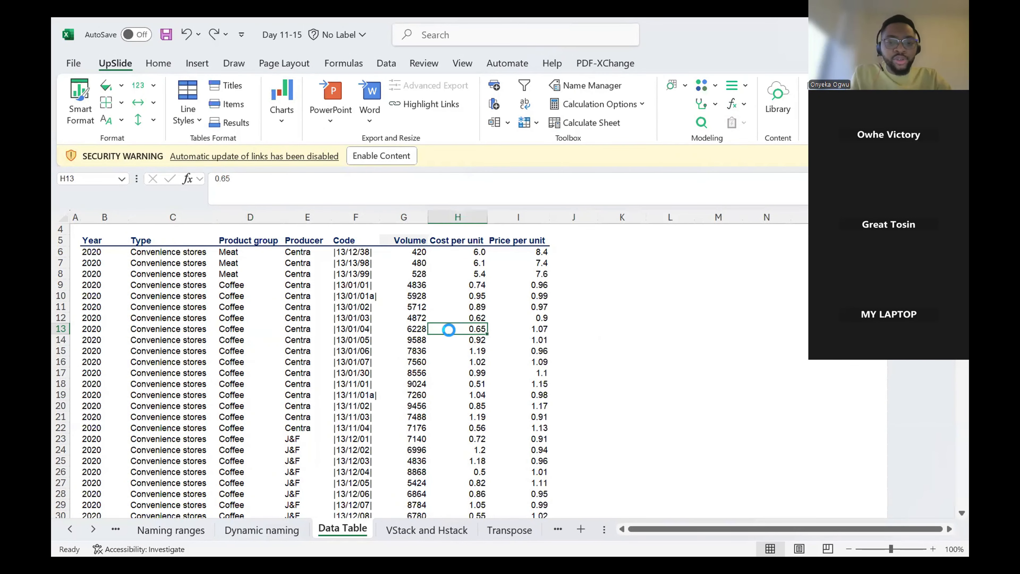
key("ctrl+t")
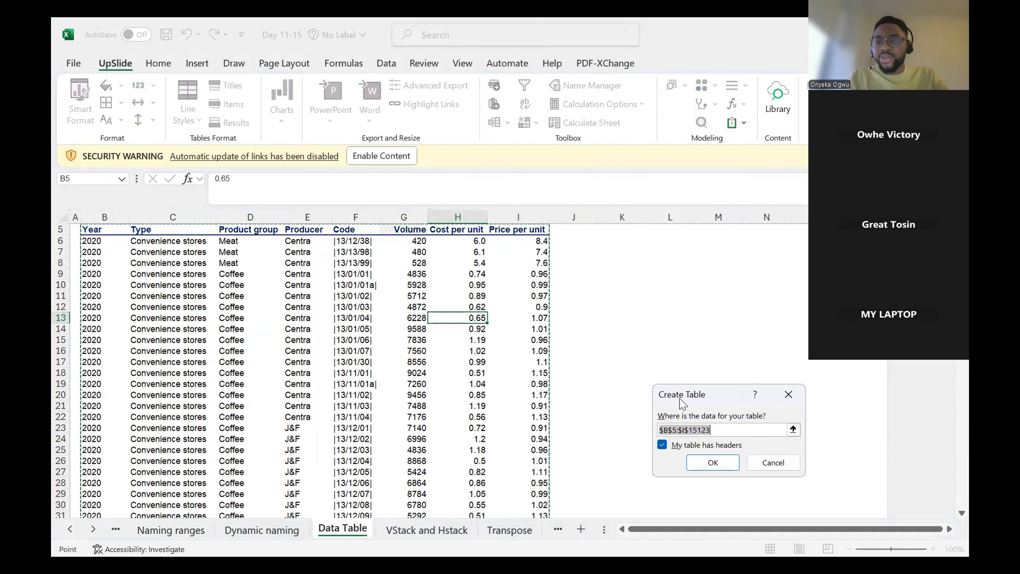
left_click(719, 464)
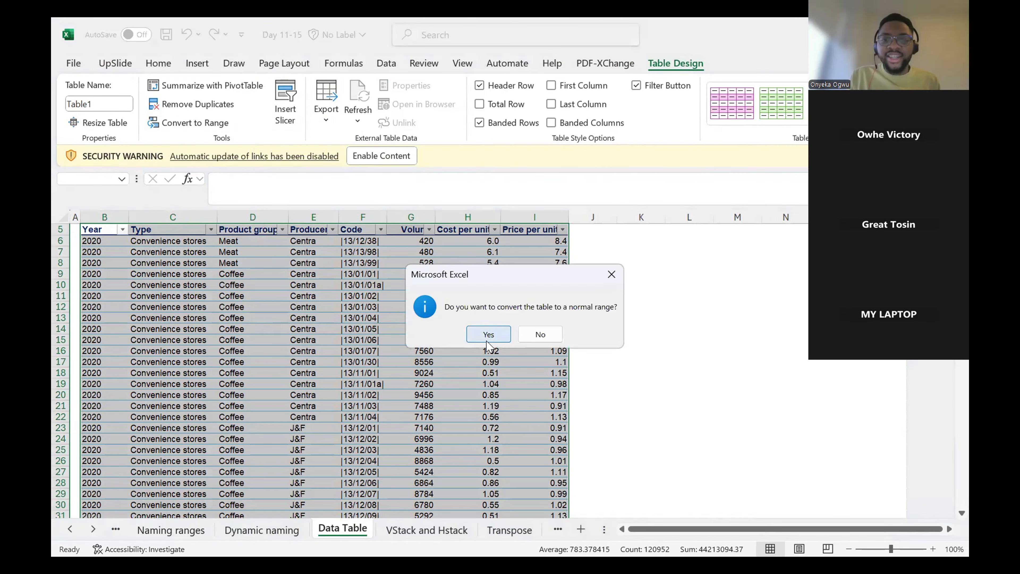
Step: Convert the table to a normal range and undo that conversion
left_click(486, 338)
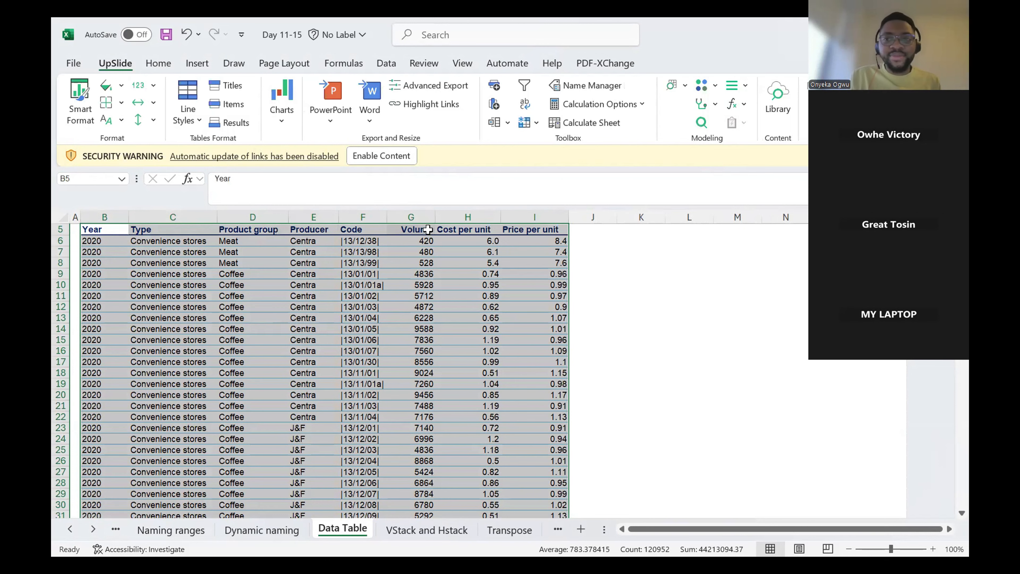
key("ctrl+z")
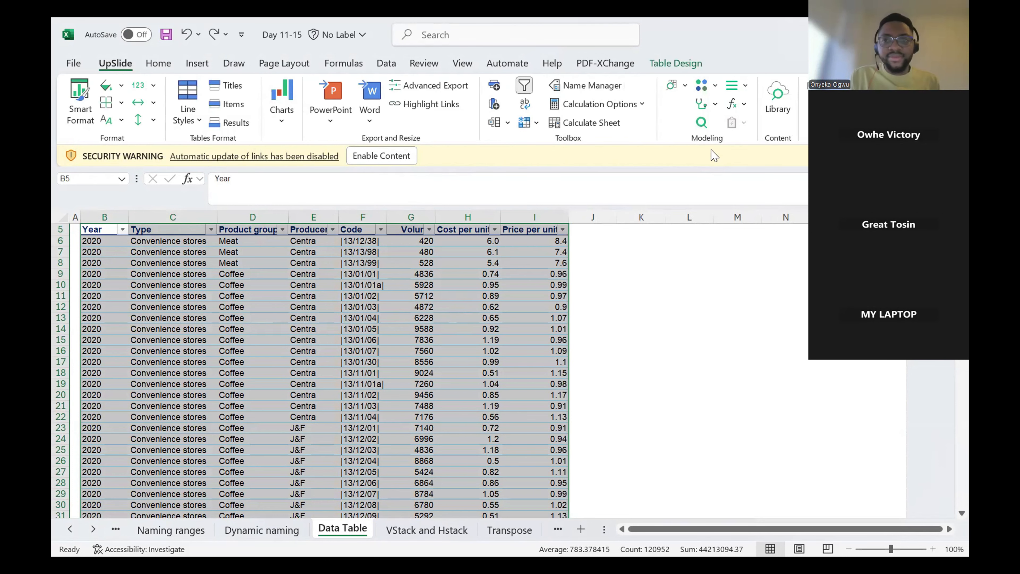
Step: Clear the table style from the new table on the Data Table sheet
left_click(686, 66)
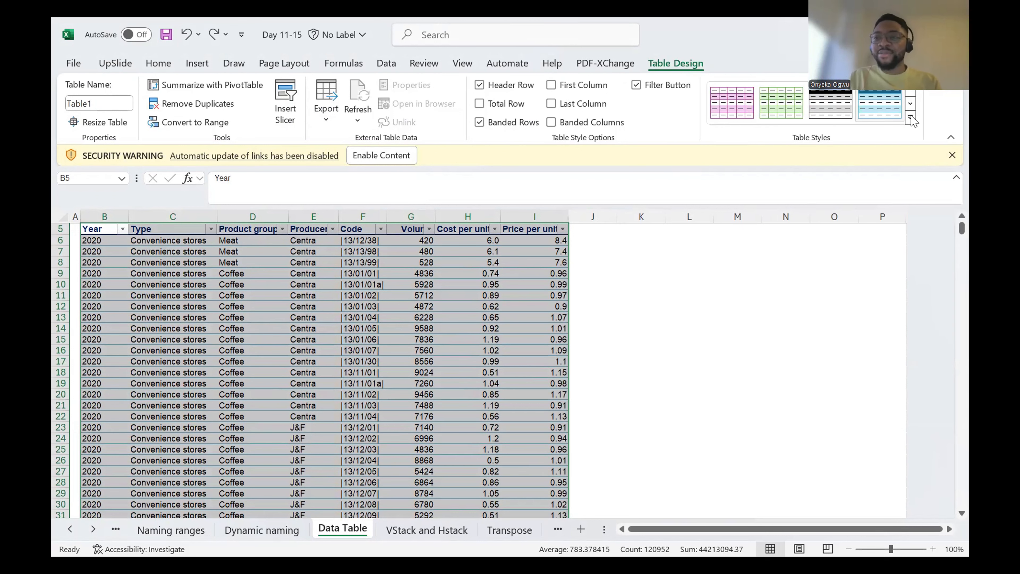
left_click(910, 117)
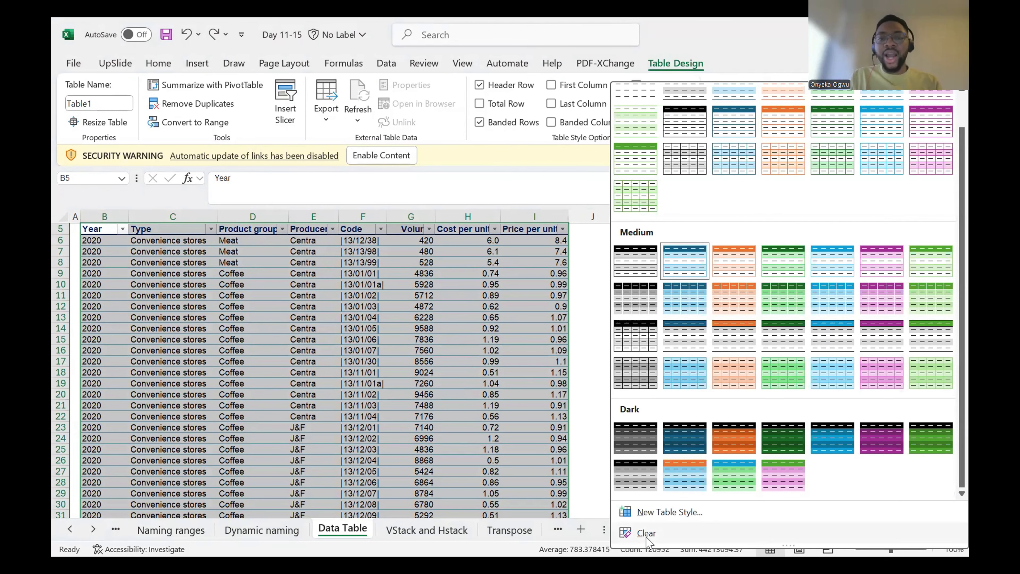
left_click(465, 317)
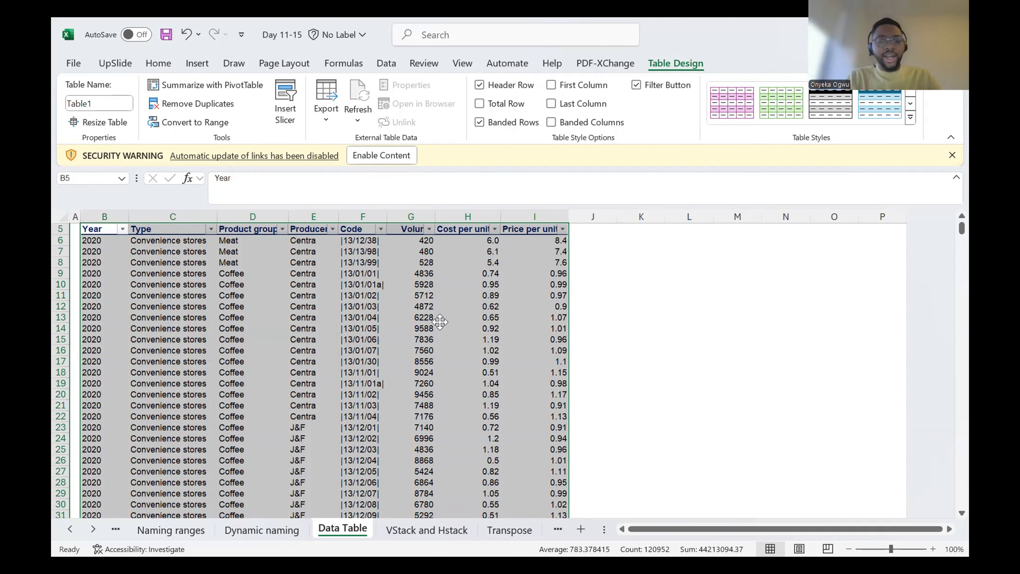
Step: Open the VStack and Hstack sheet and select an empty cell beside the first list's header row
left_click(444, 530)
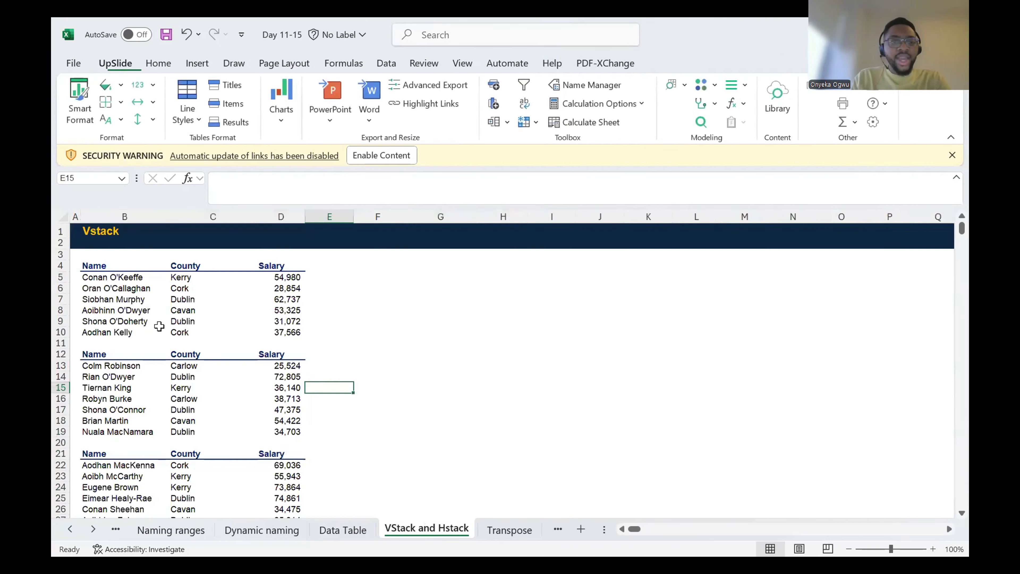
left_click(468, 306)
key("Up")
key("Up")
key("Up")
key("Up")
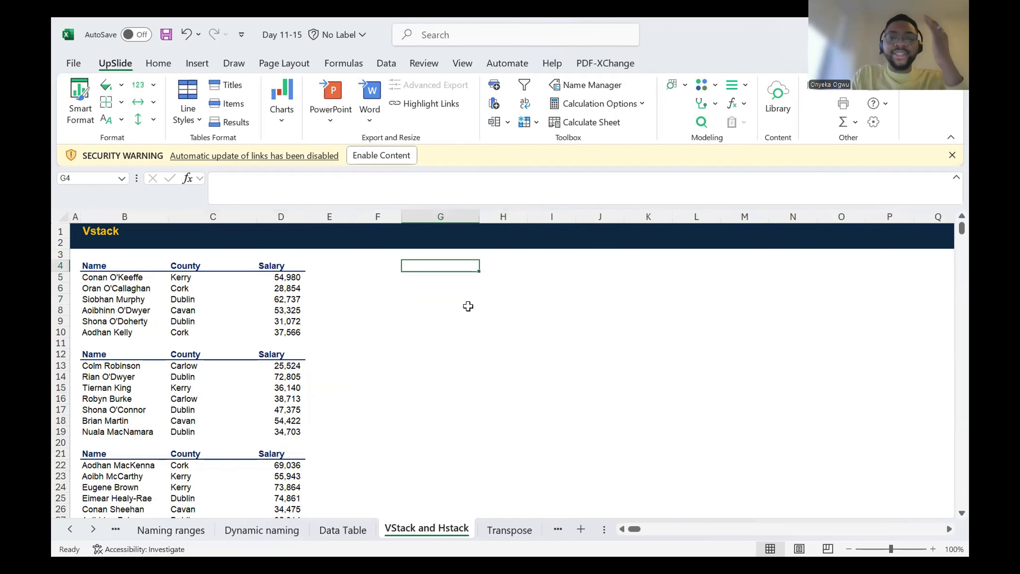
key("Down")
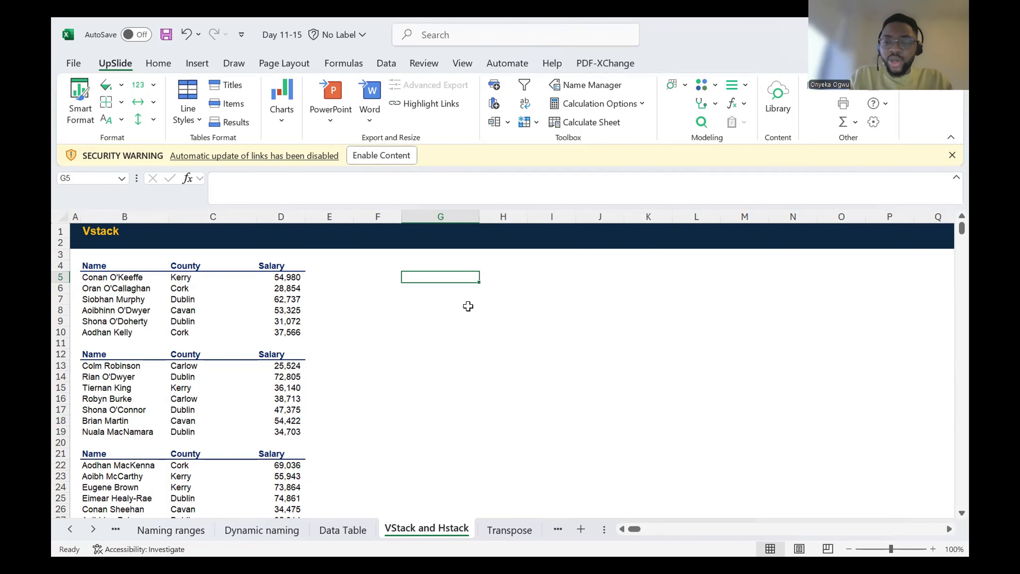
key("Up")
key("Left")
key("Left")
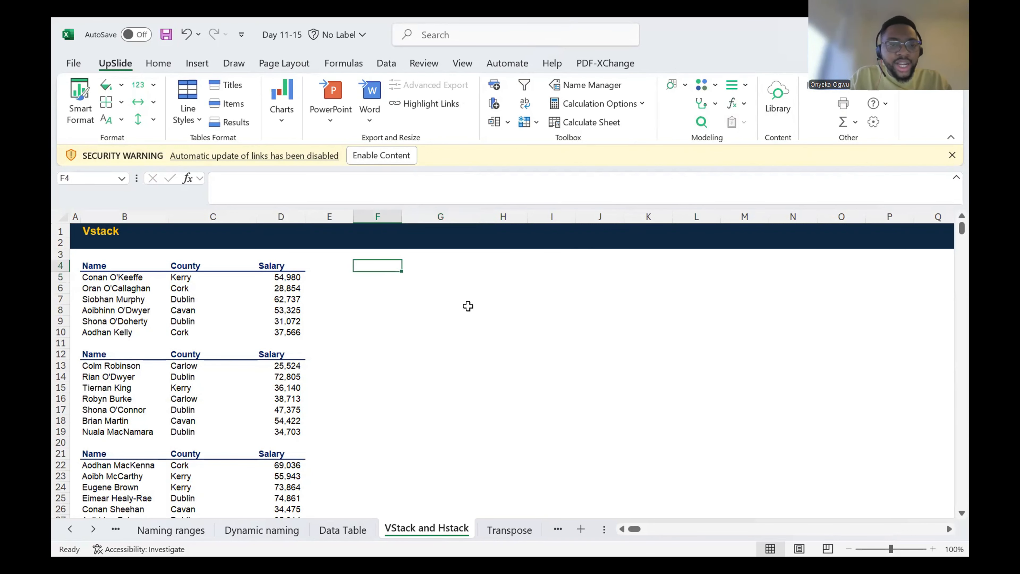
Step: Examine the three separate Name, County and Salary lists in rows 4 to 28
left_click(186, 320)
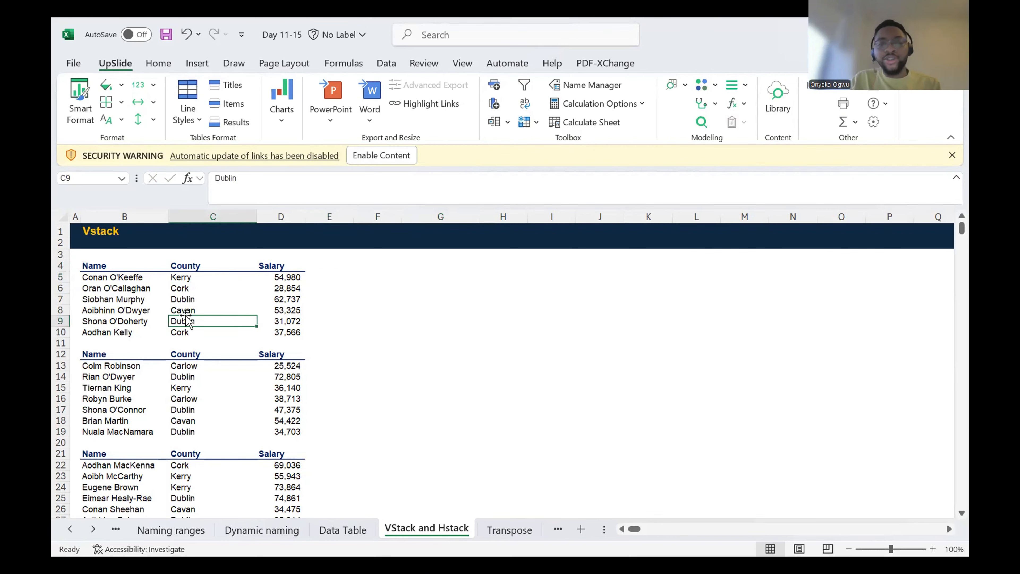
scroll(185, 321, "down", 4)
scroll(186, 320, "up", 4)
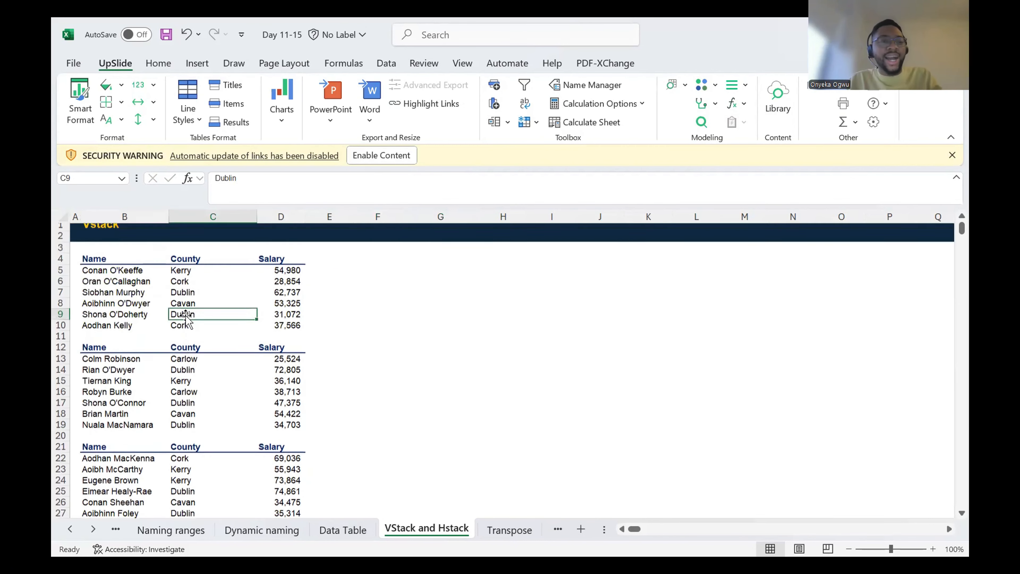
scroll(186, 320, "down", 2)
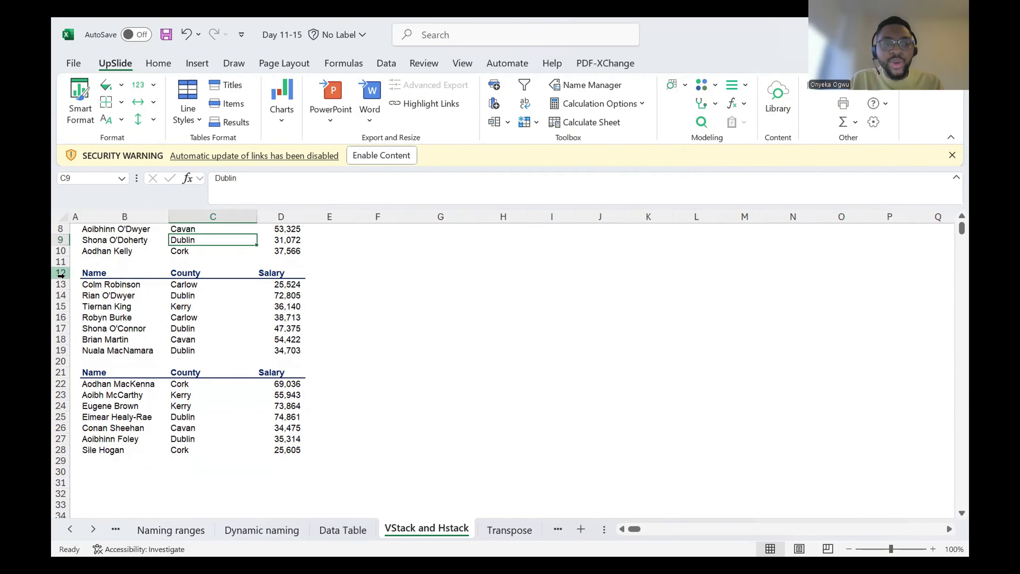
scroll(190, 275, "up", 1)
scroll(189, 268, "down", 1)
scroll(188, 268, "up", 2)
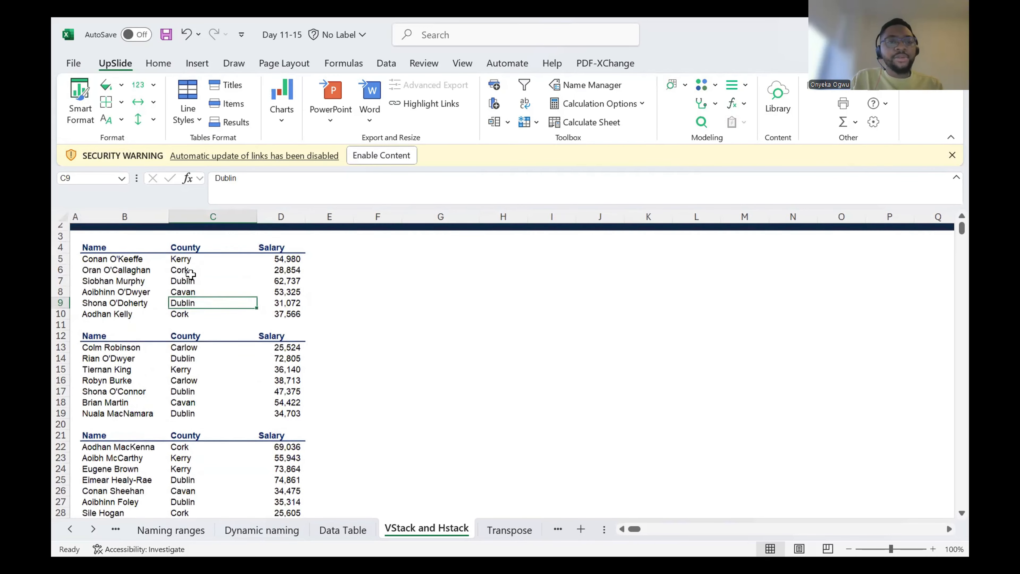
left_click(107, 259)
left_click_drag(107, 260, 149, 318)
left_click_drag(141, 372, 173, 426)
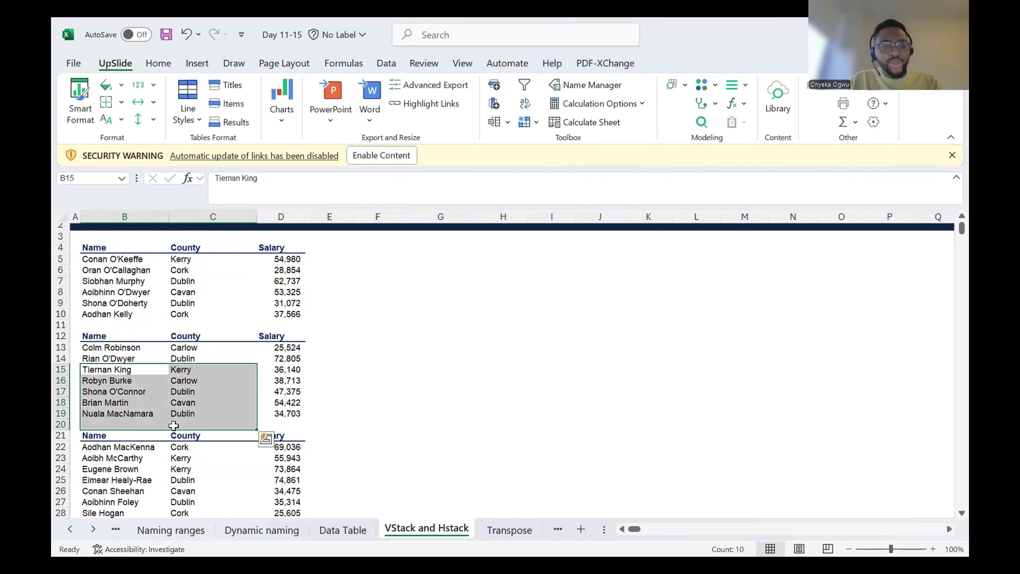
left_click(186, 466)
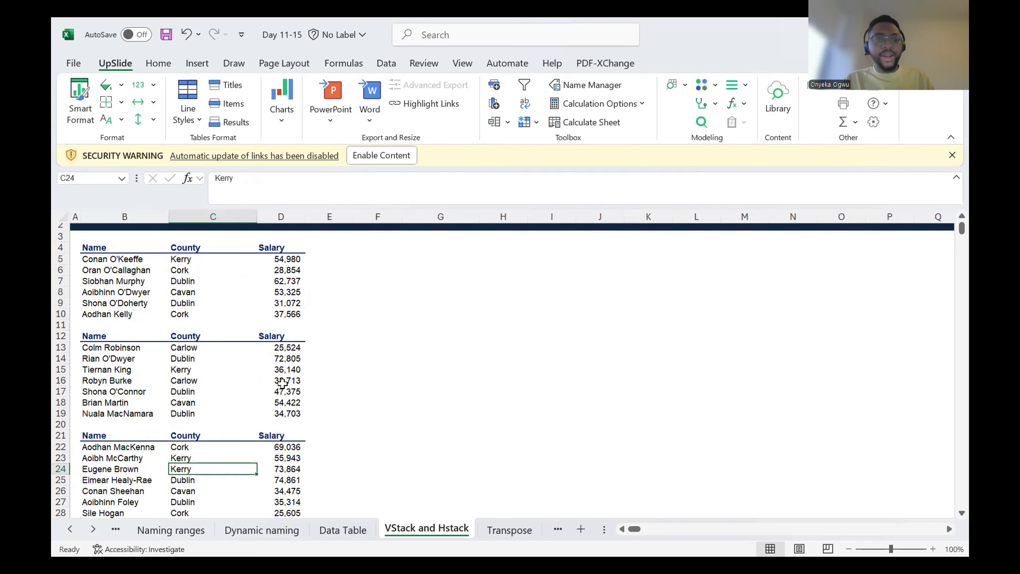
Step: Copy the Name, County and Salary headers from B4:D4 to H4:J4
left_click(427, 260)
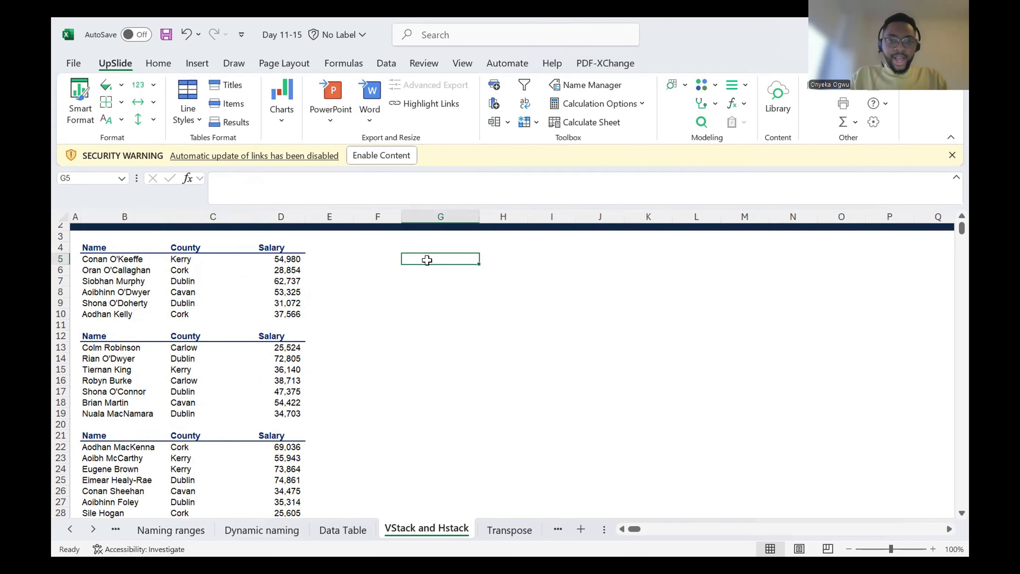
key("Up")
key("Left")
key("Left")
key("Left")
key("Left")
key("Left")
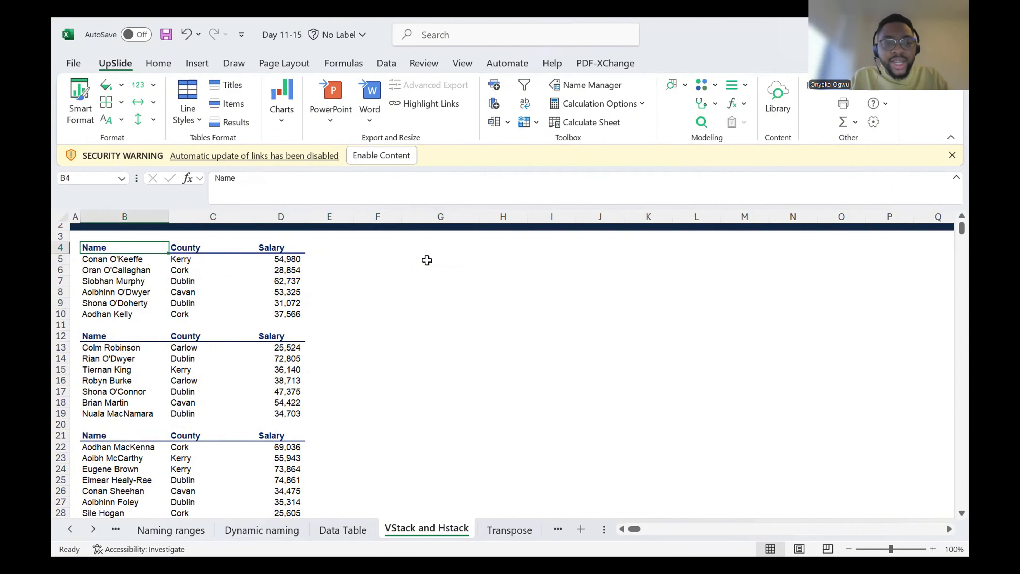
key("shift+Right")
key("shift+Right")
key("ctrl+c")
key("Right")
key("Right")
key("Right")
key("Right")
key("Right")
key("Right")
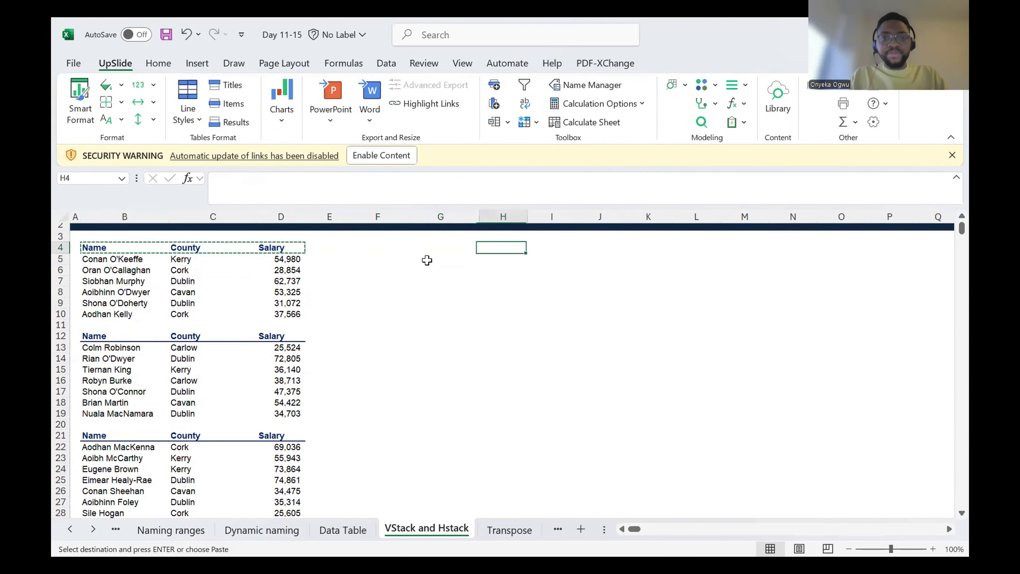
key("ctrl+v")
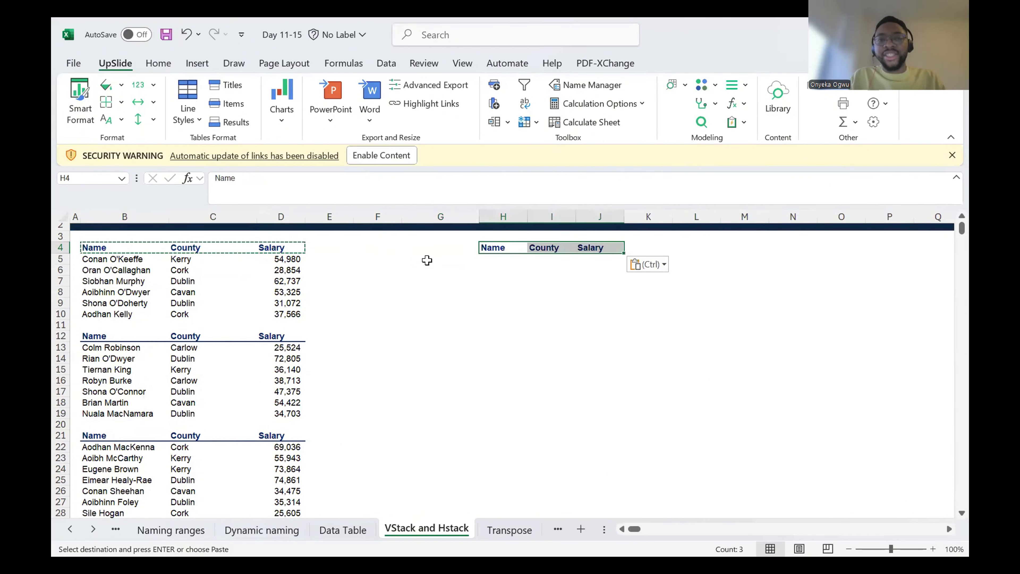
key("Left")
key("Left")
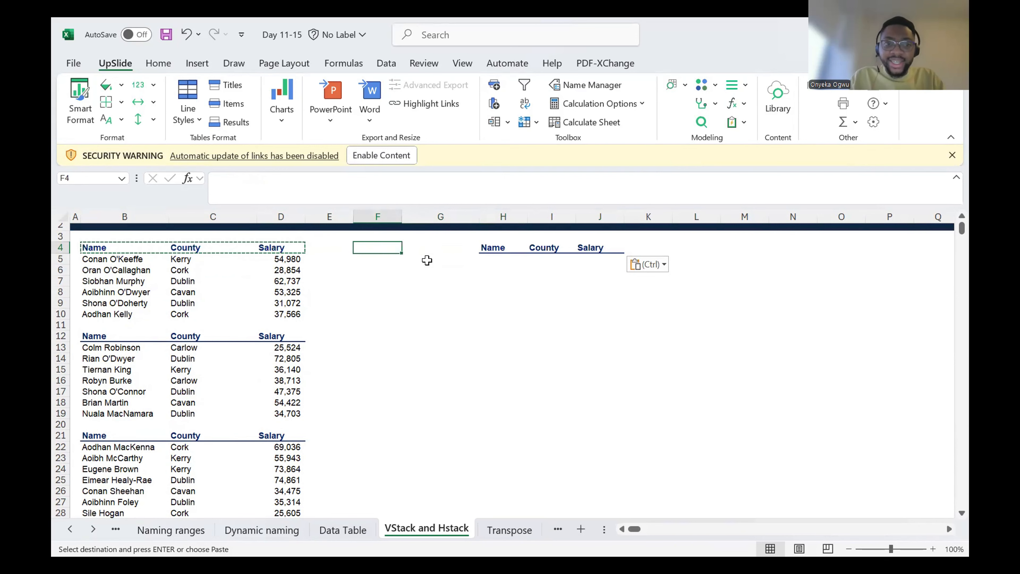
key("Right")
key("Right")
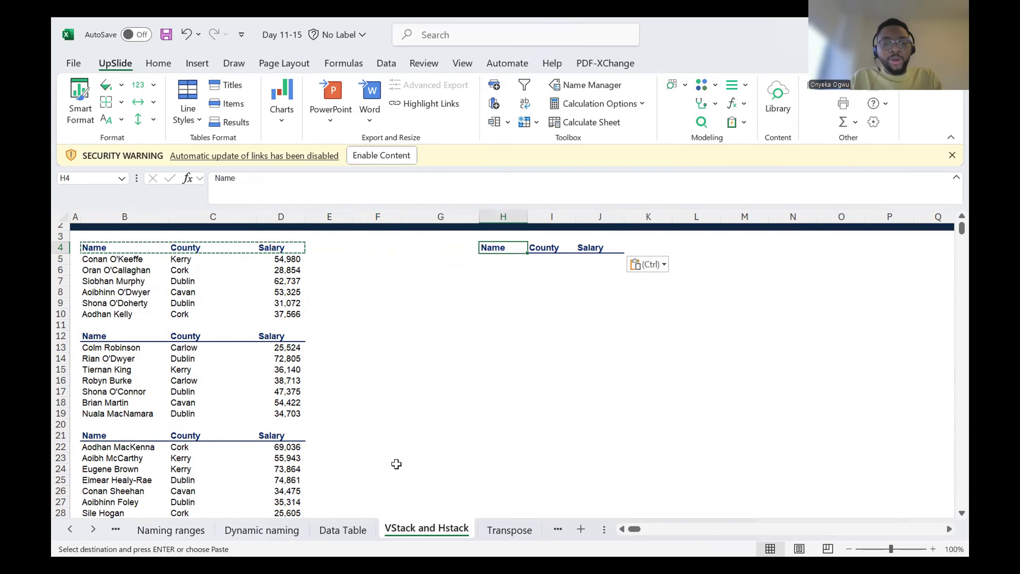
key("Escape")
Step: Widen column H, which holds the copied Name header, to roughly three times its width
key("Down")
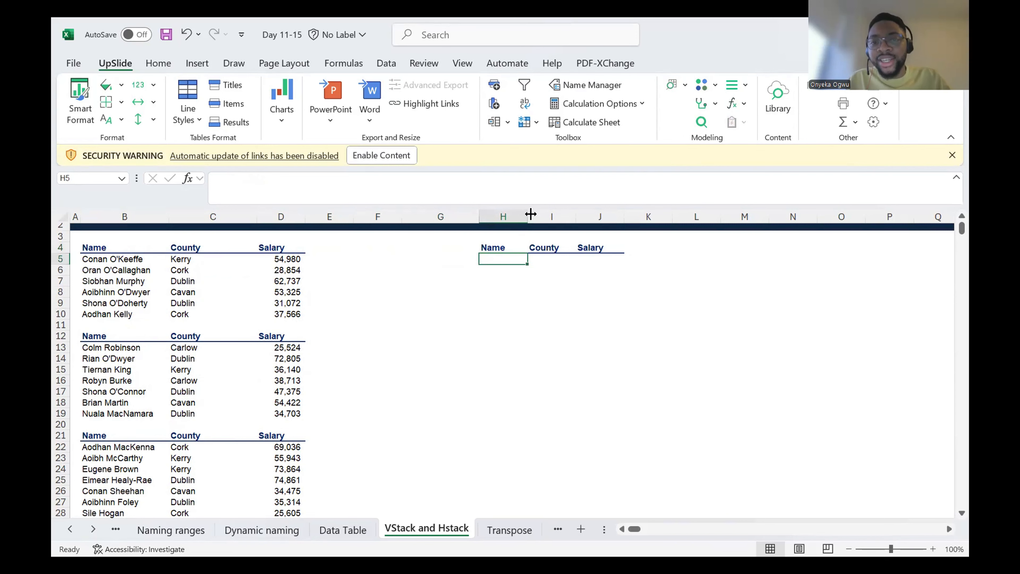
left_click_drag(531, 214, 623, 217)
scroll(655, 298, "right", 2)
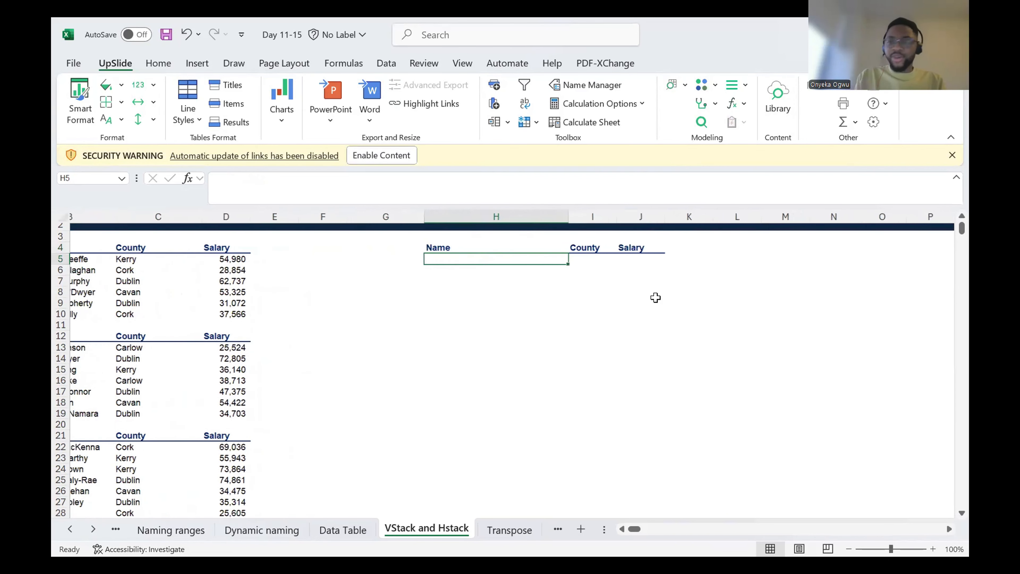
scroll(655, 297, "left", 2)
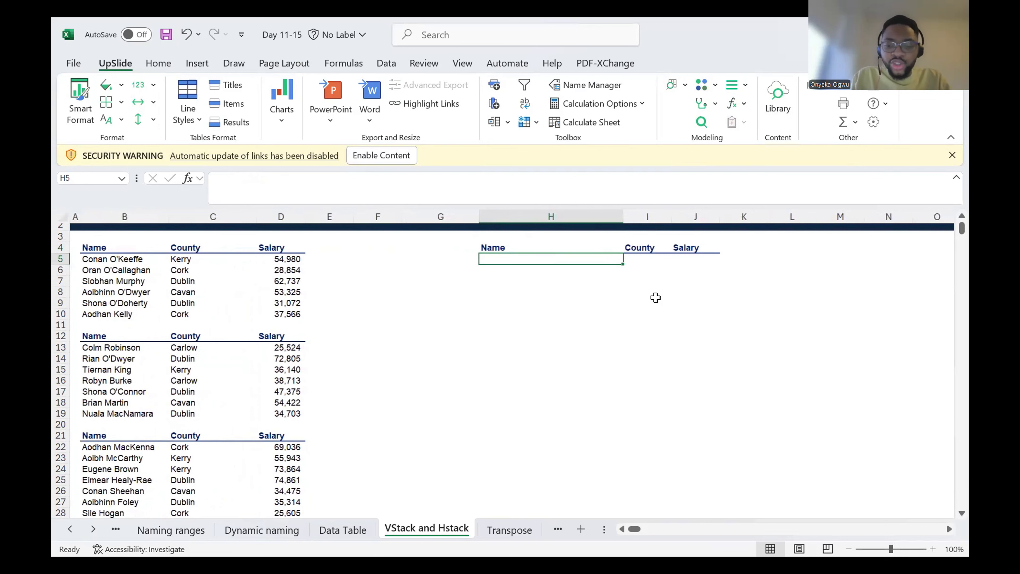
Step: Combine the data ranges B5:D10, B13:D19 and B22:D28 into one list starting in H5 with the VSTACK function
type("=")
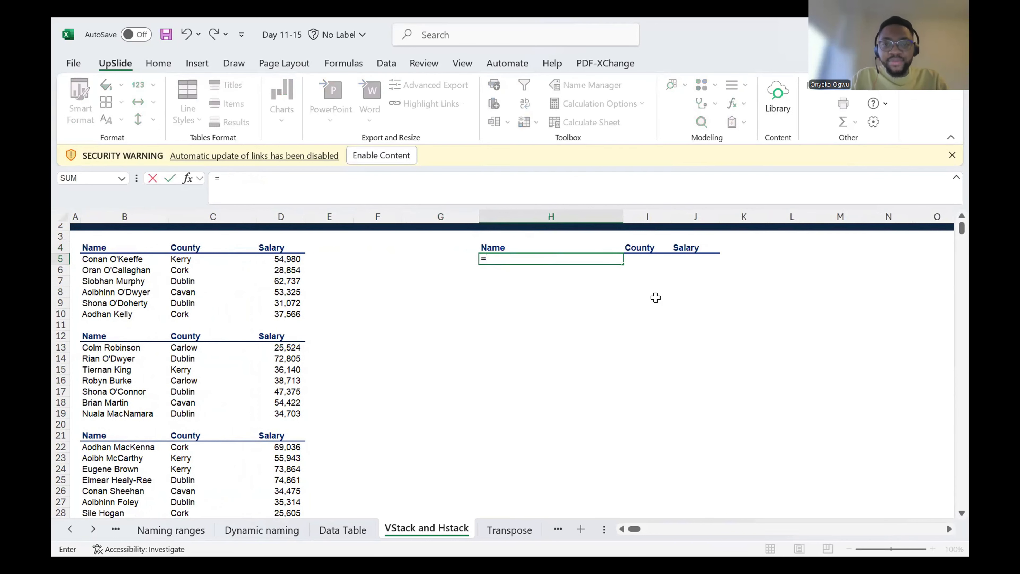
type("VSTACK(")
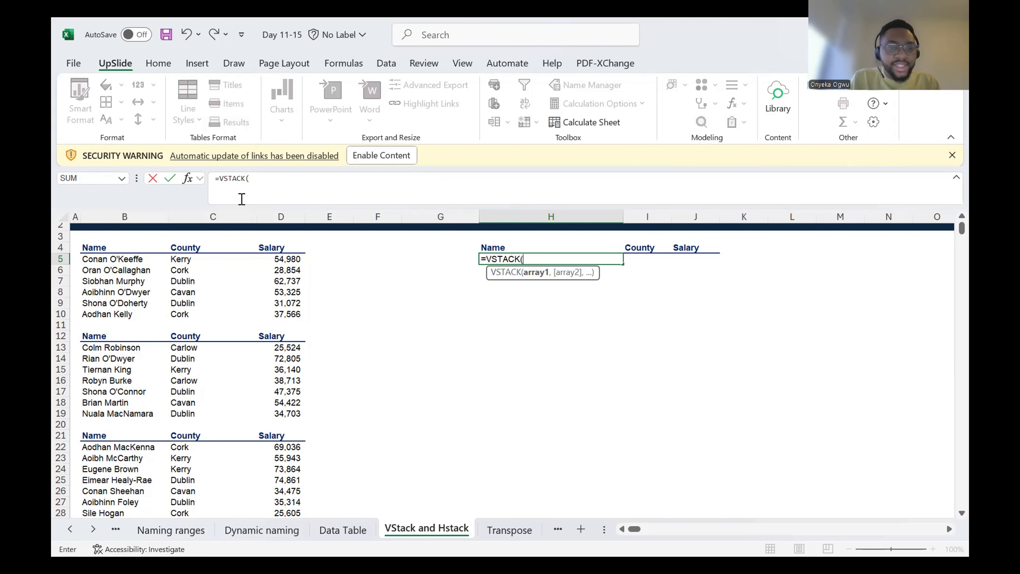
left_click(105, 261)
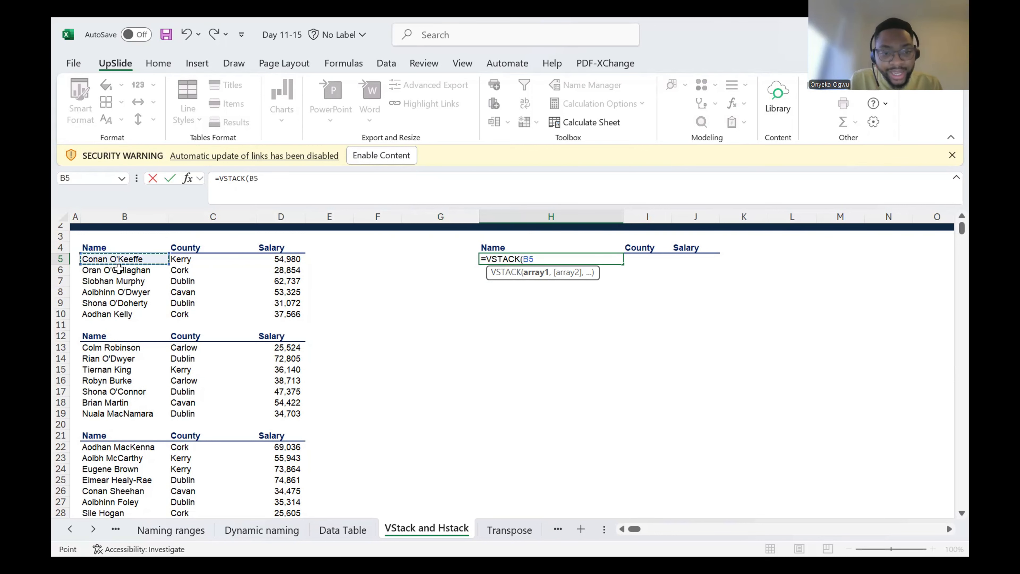
left_click(279, 313, "shift")
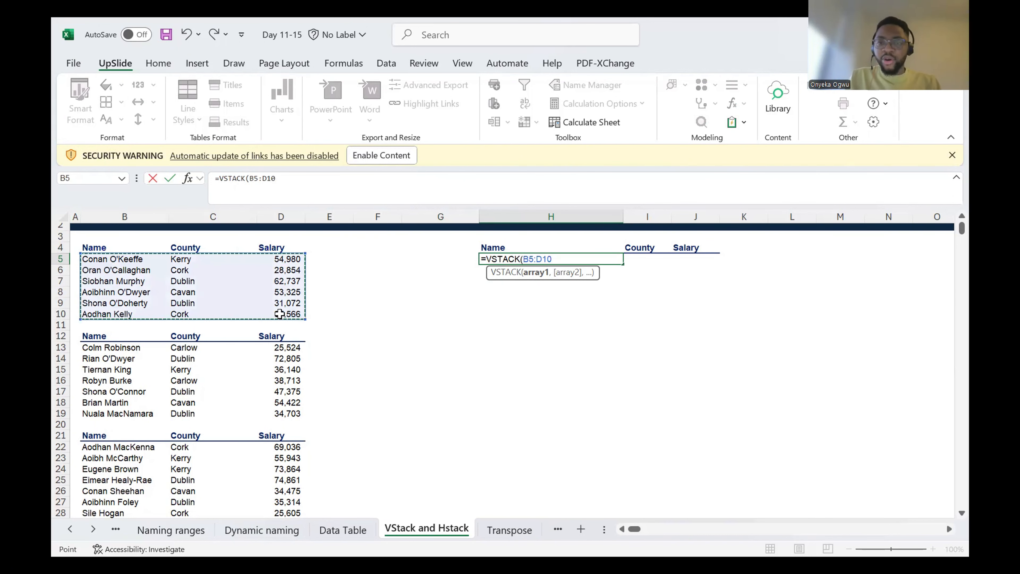
type(",")
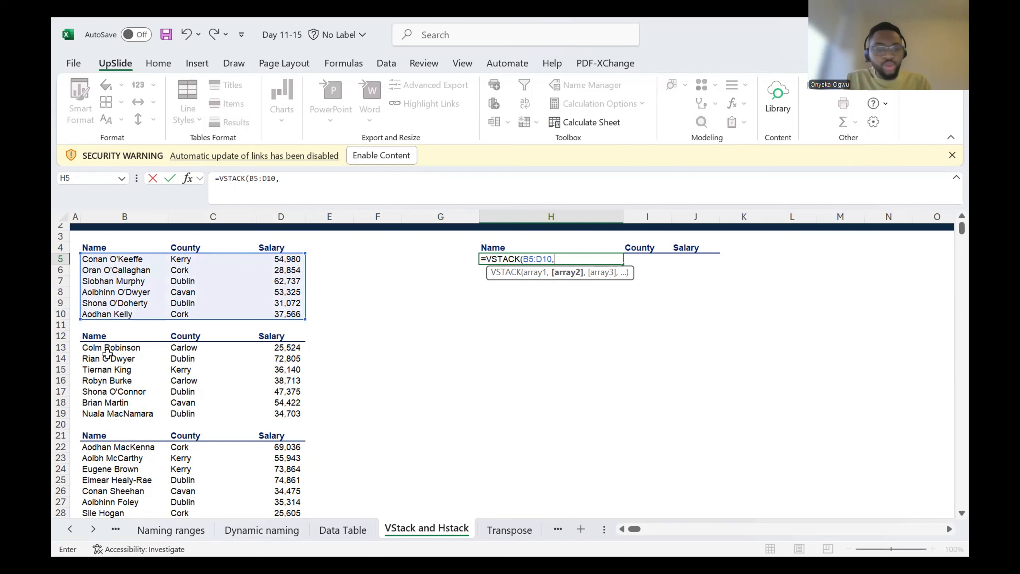
left_click(116, 347)
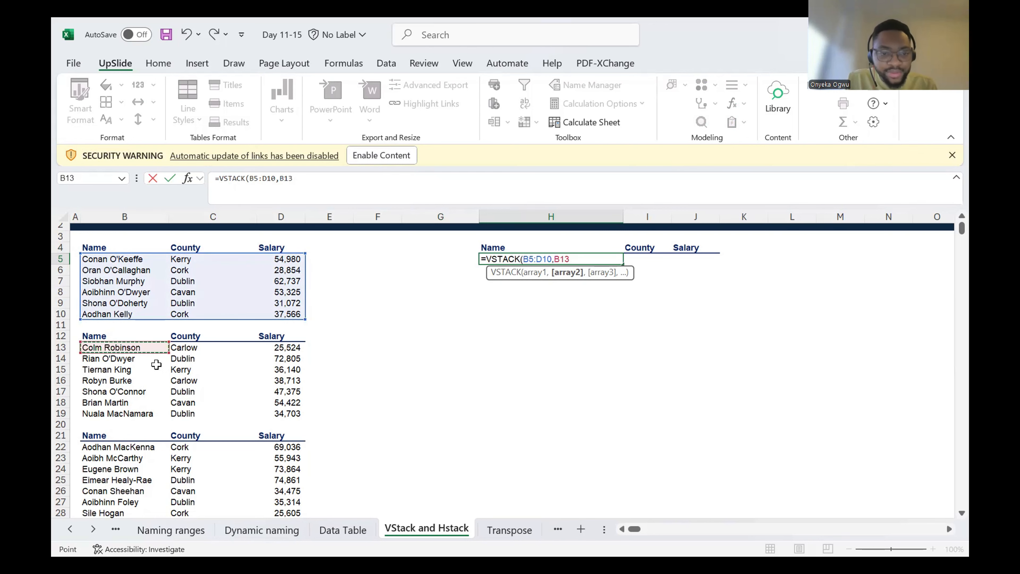
left_click_drag(156, 364, 276, 410)
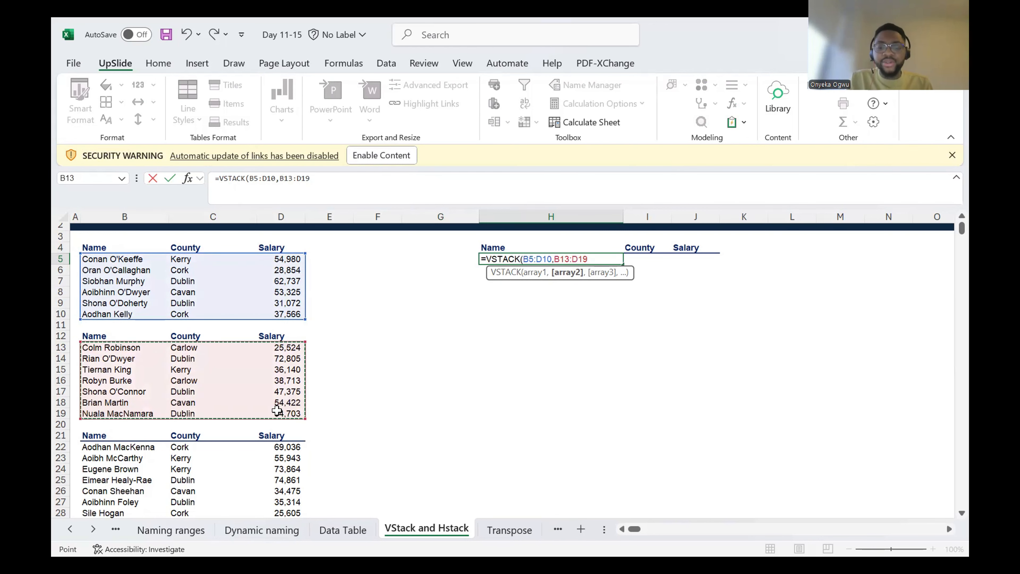
type(",")
scroll(305, 414, "down", 2)
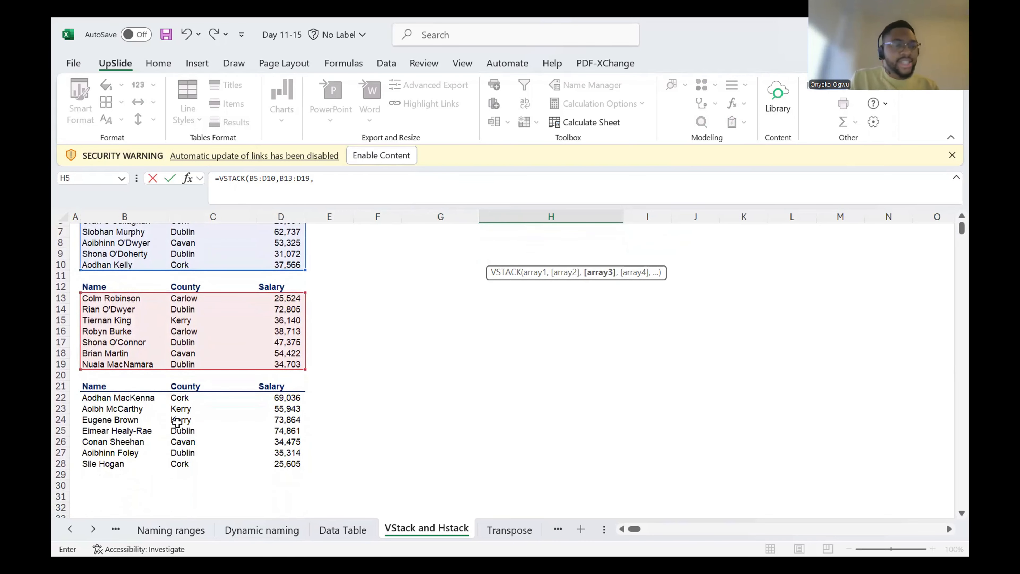
left_click_drag(150, 397, 287, 465)
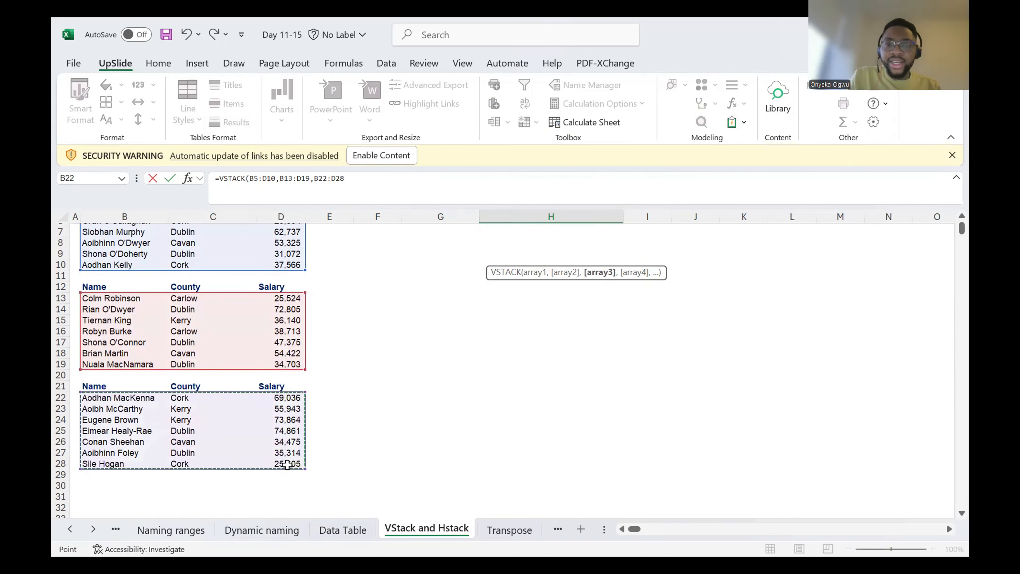
type(")")
key("ctrl+Return")
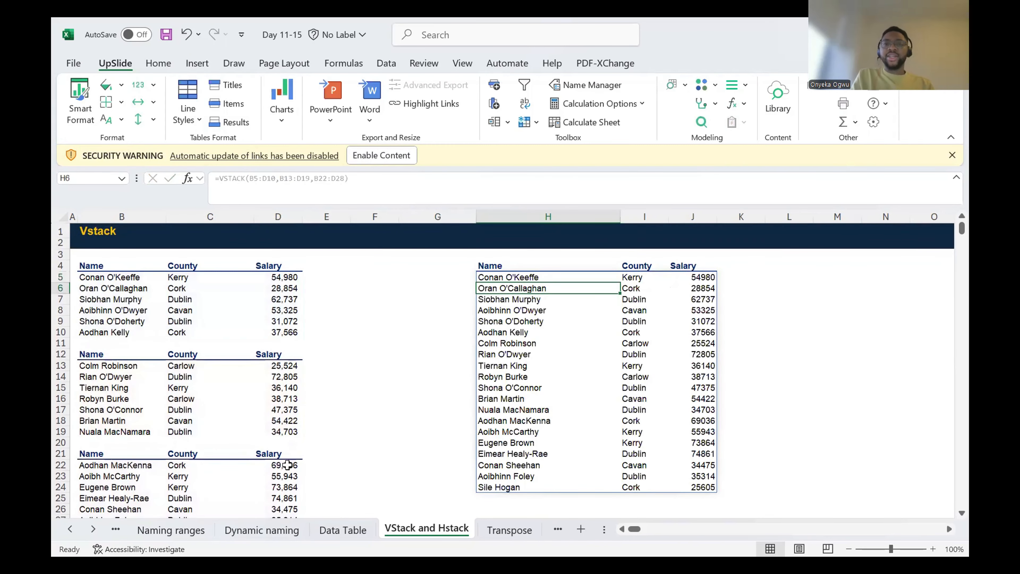
Step: Check the formula behind several cells of the combined list in column H
key("Down")
key("Down")
key("Down")
key("Down")
key("Down")
key("Down")
key("Down")
key("Down")
key("Down")
key("Down")
key("Down")
key("Down")
key("Down")
key("Down")
key("Down")
key("Down")
key("Down")
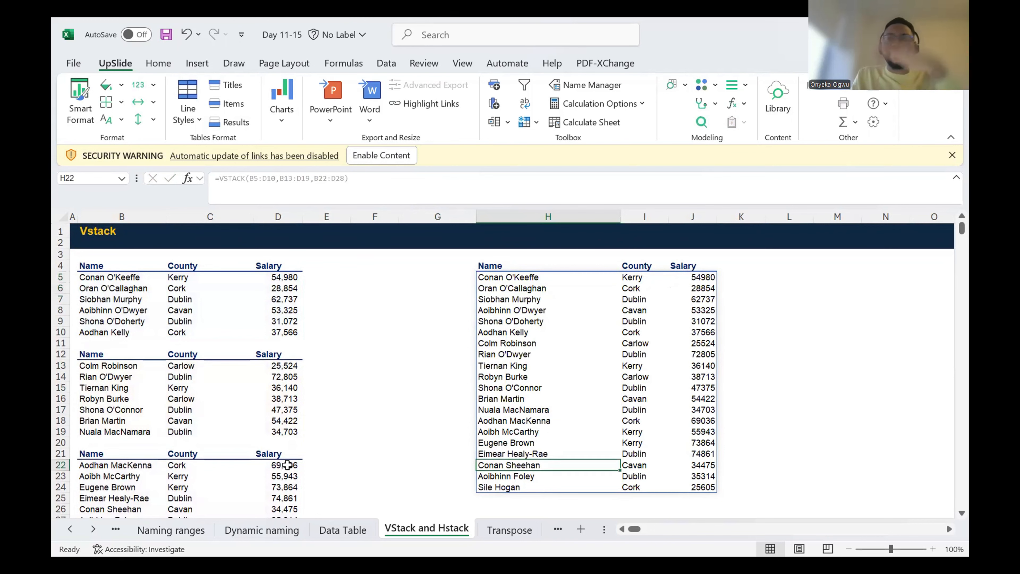
key("Up")
key("Up")
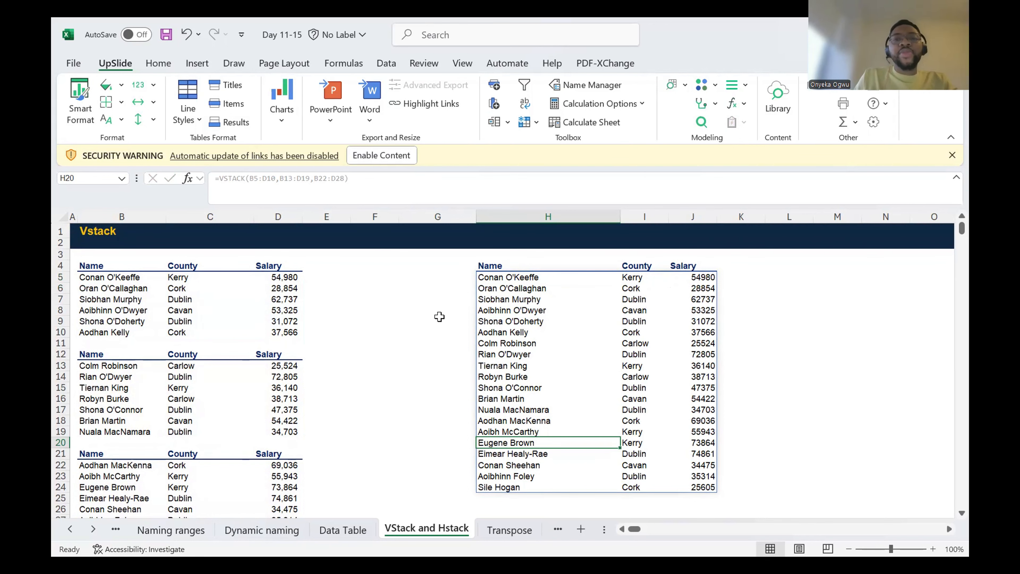
left_click(261, 538)
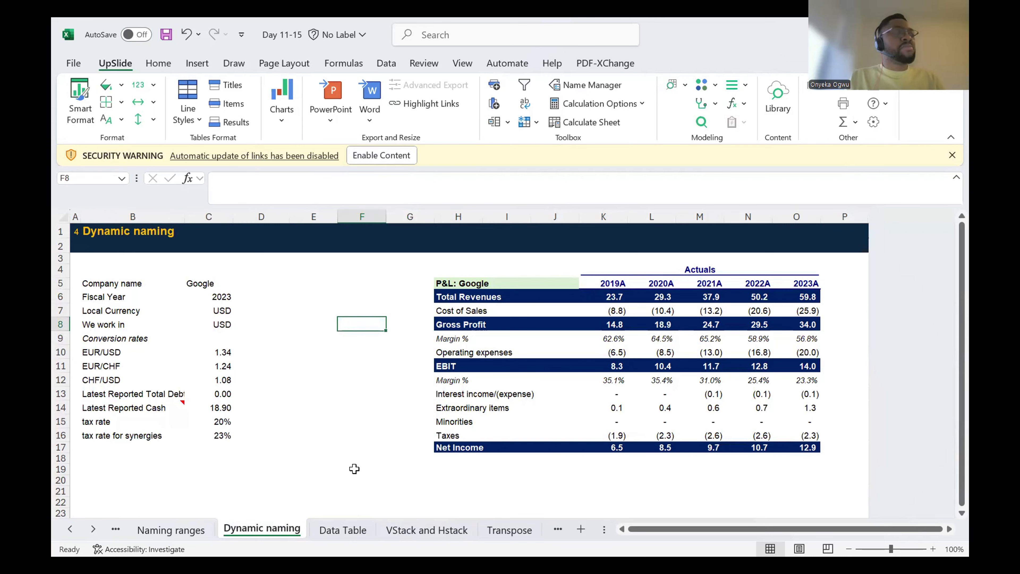
left_click(442, 531)
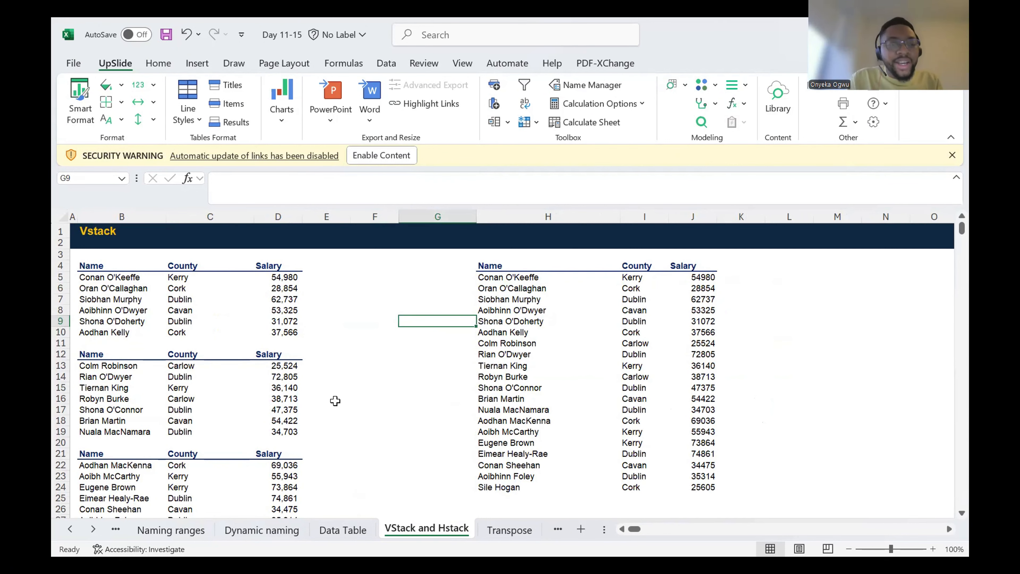
Step: Add a row directly below the first list in B11:D11 with a person's full name, the county London and the salary 75000
left_click(103, 342)
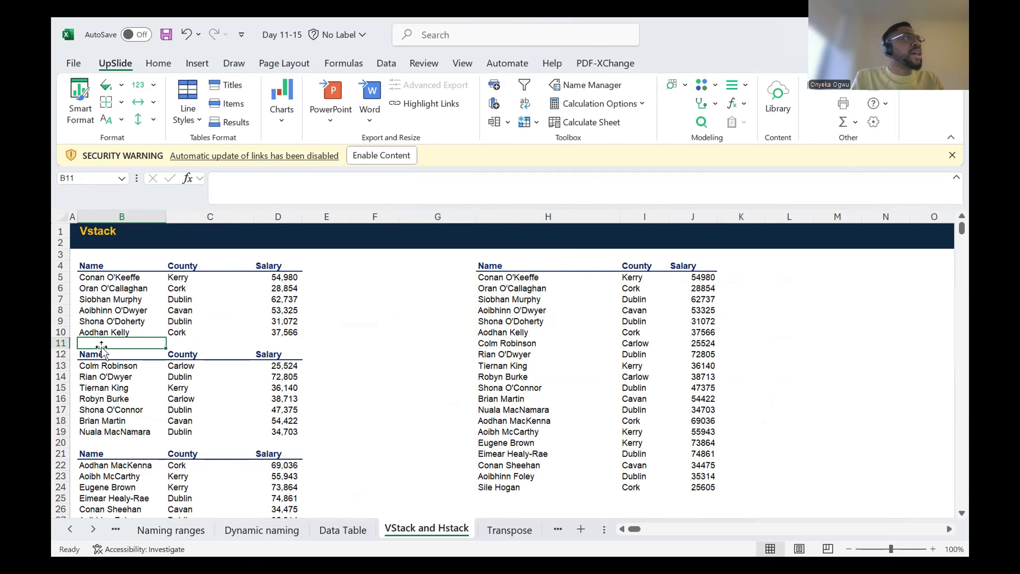
type("Ogech")
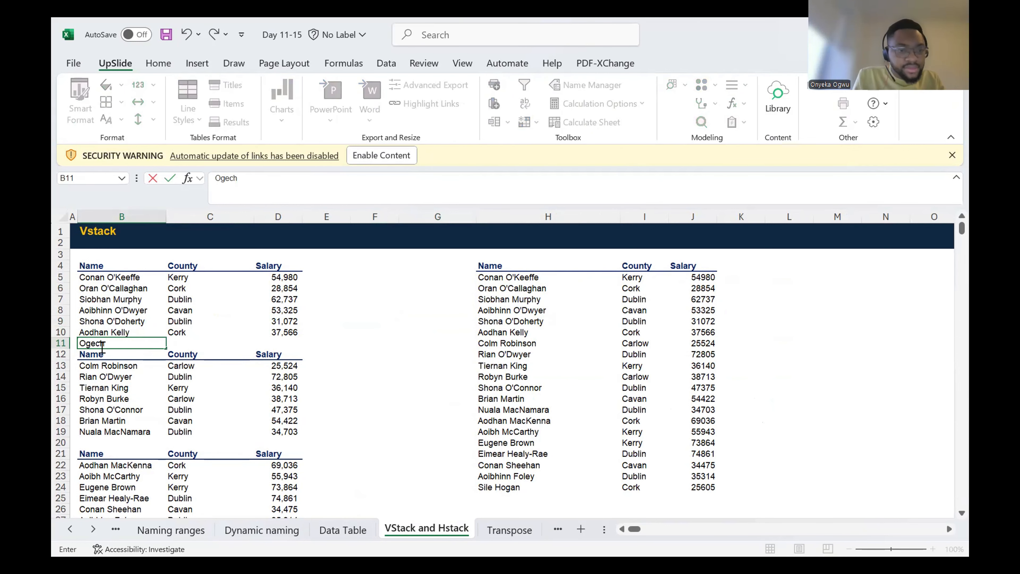
type("i T")
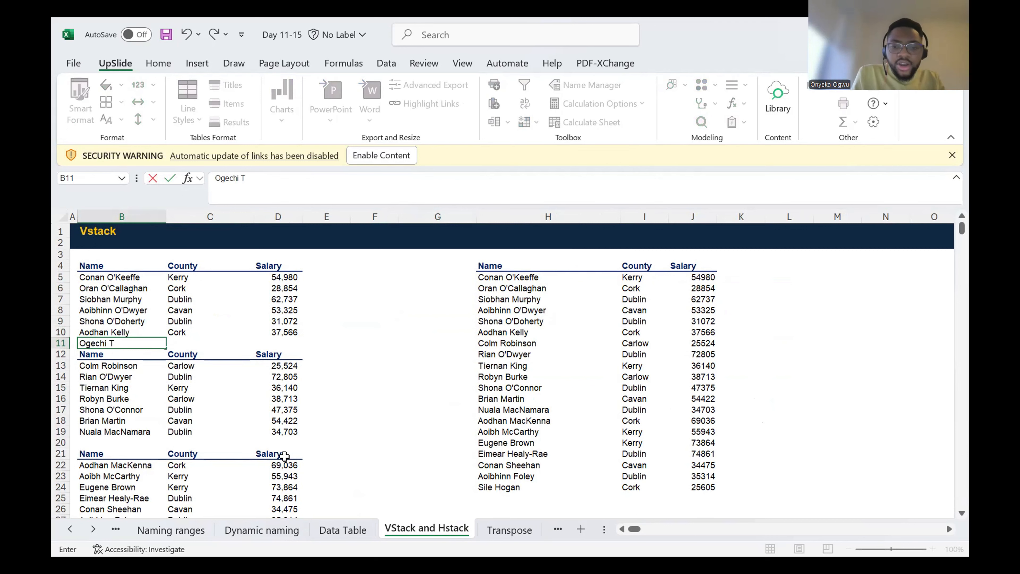
type("osin")
key("Tab")
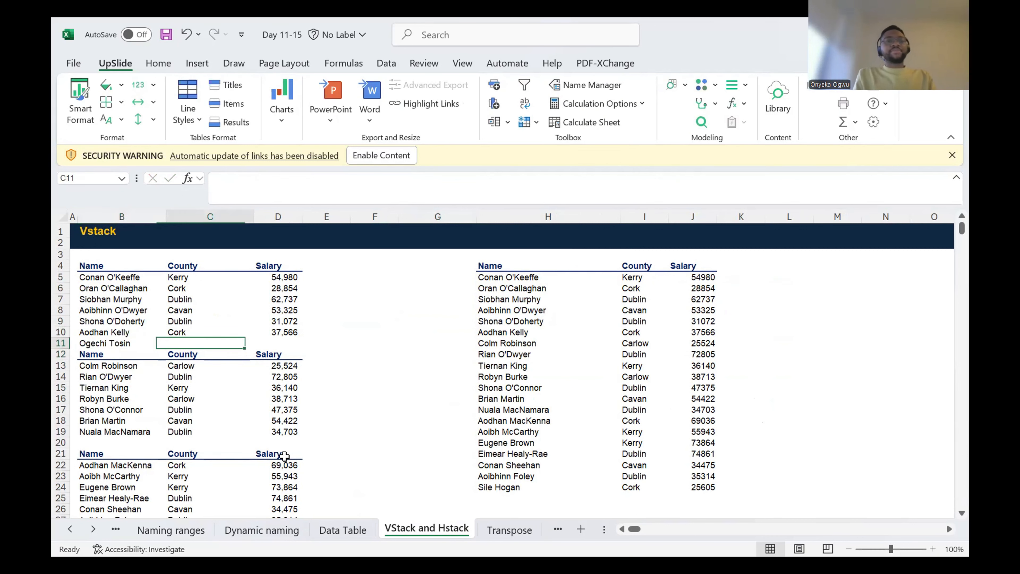
type("London")
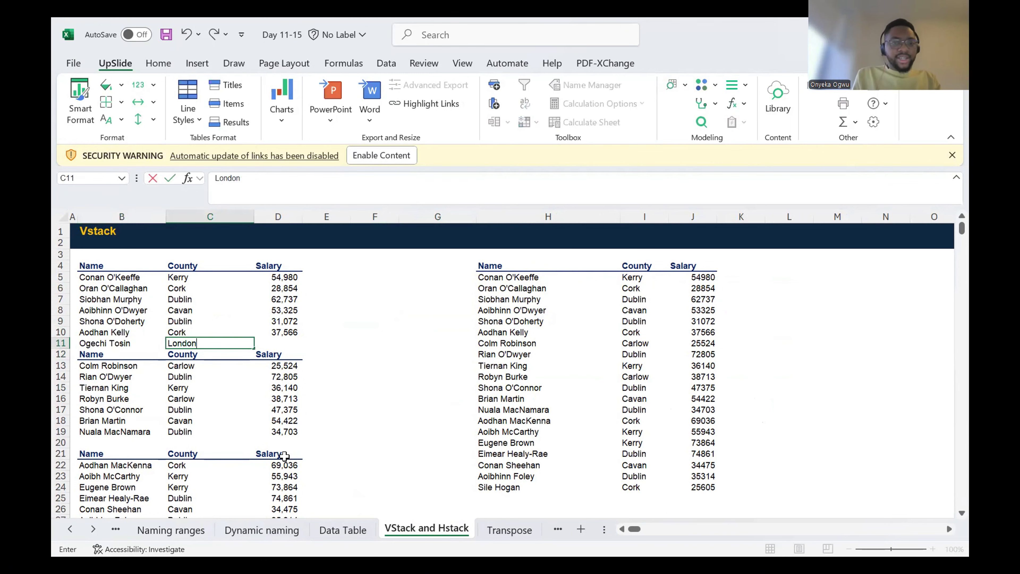
key("Tab")
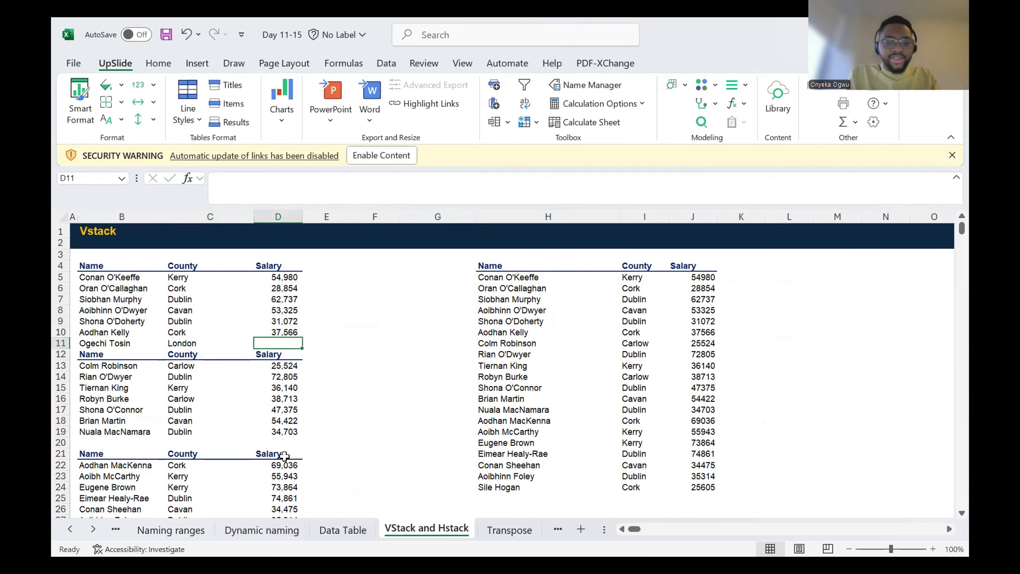
type("75000")
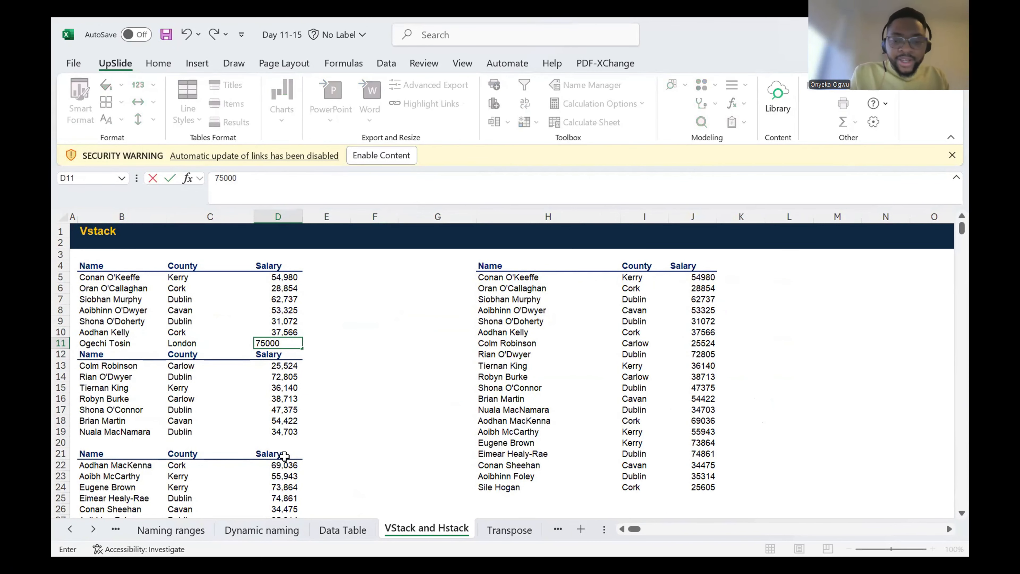
key("Return")
key("Up")
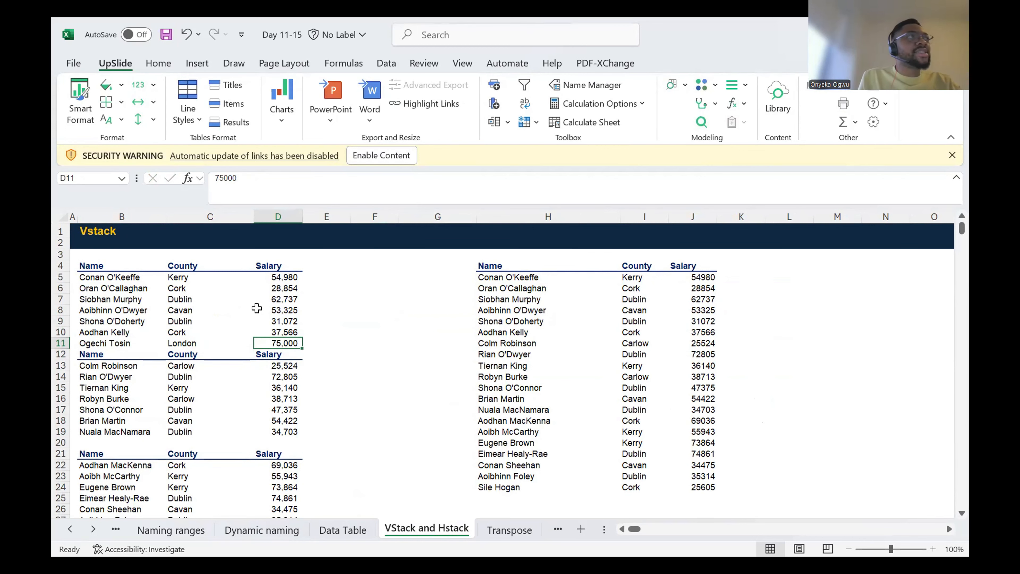
Step: Examine which source ranges the VSTACK formula in H5 references, leaving the formula as it is
left_click(552, 289)
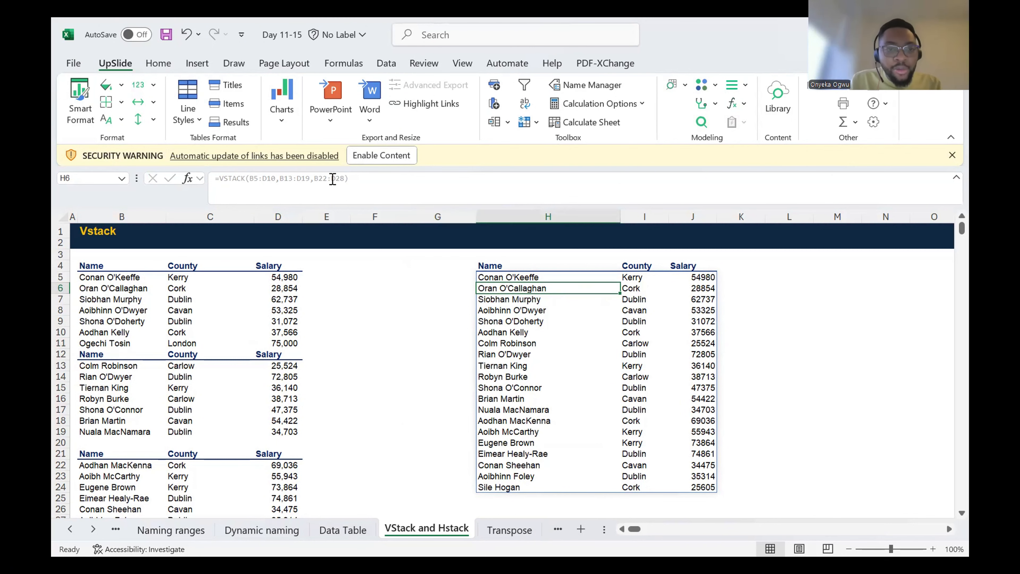
key("BackSpace")
key("Escape")
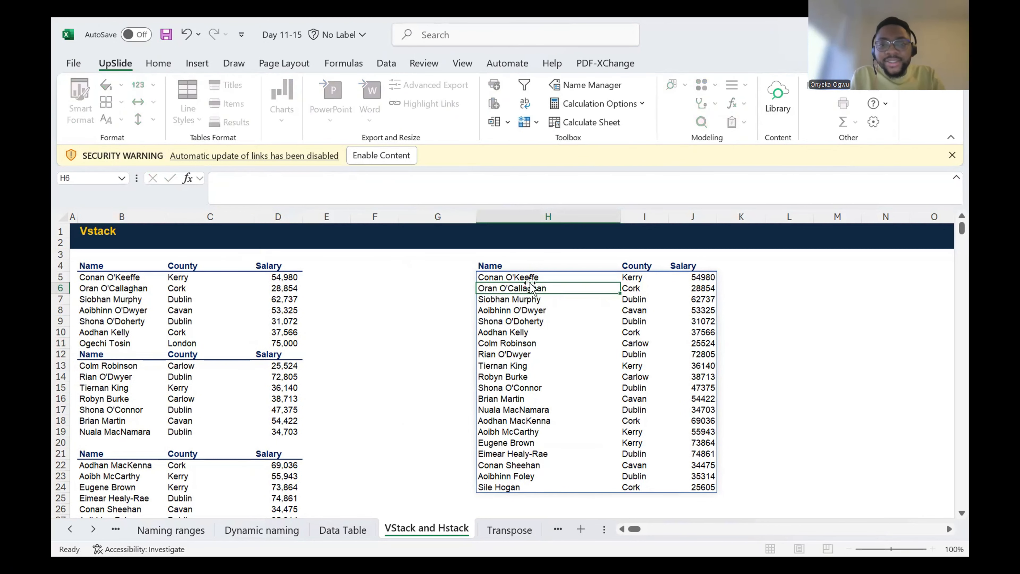
left_click(531, 278)
left_click(281, 179)
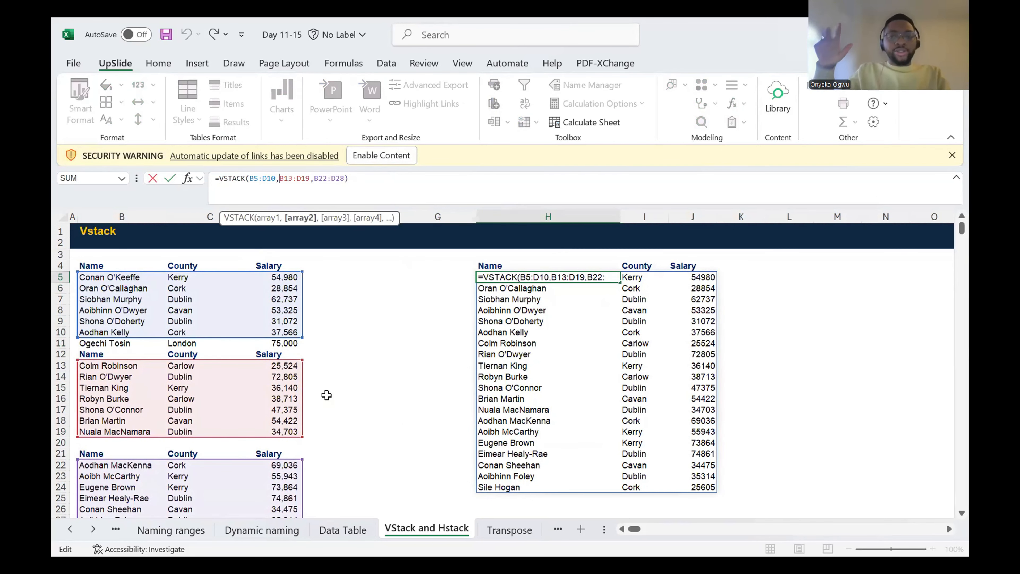
key("Escape")
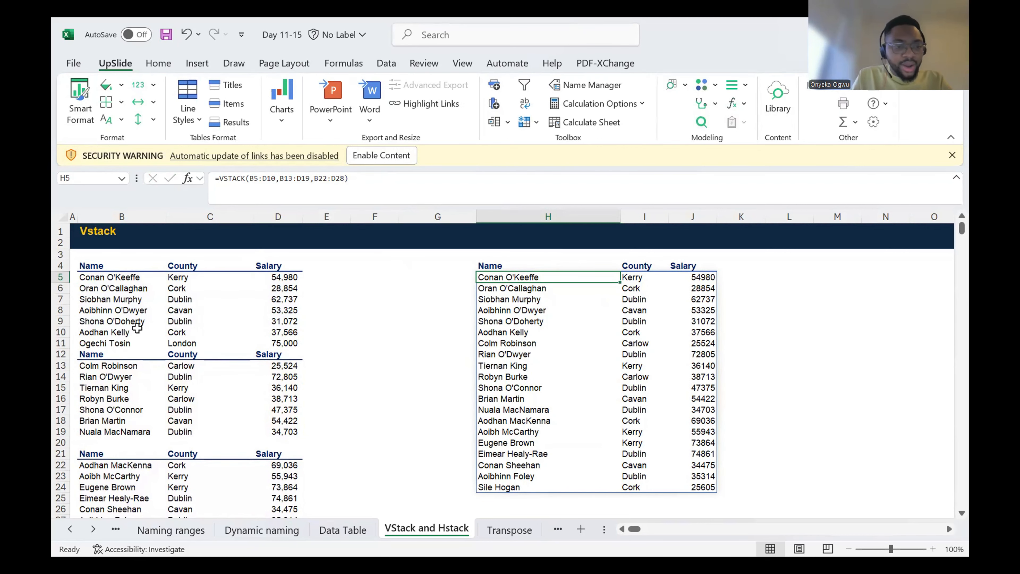
Step: Clear the added name, county and salary entries from B11:D11
left_click(122, 343)
left_click_drag(121, 342, 305, 350)
key("Delete")
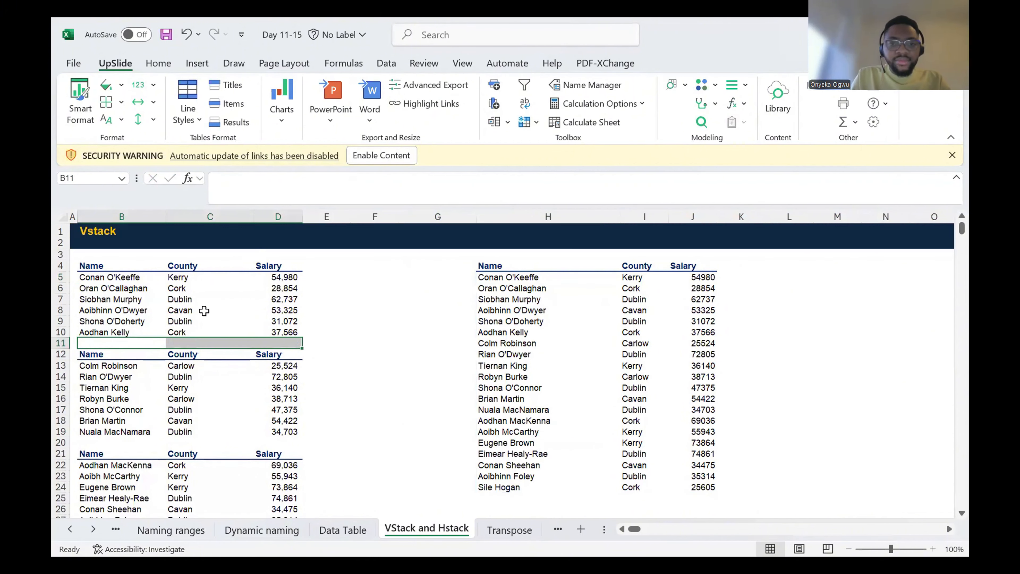
Step: Convert the first list in B4:D10 into an Excel table that uses its header row
left_click(123, 289)
left_click_drag(105, 266, 277, 332)
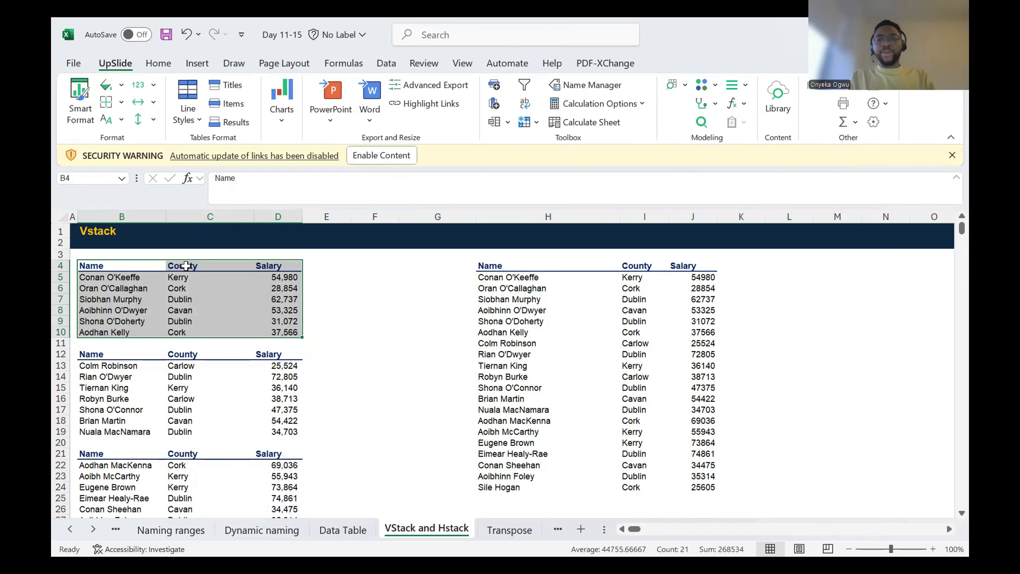
key("ctrl+t")
left_click(706, 463)
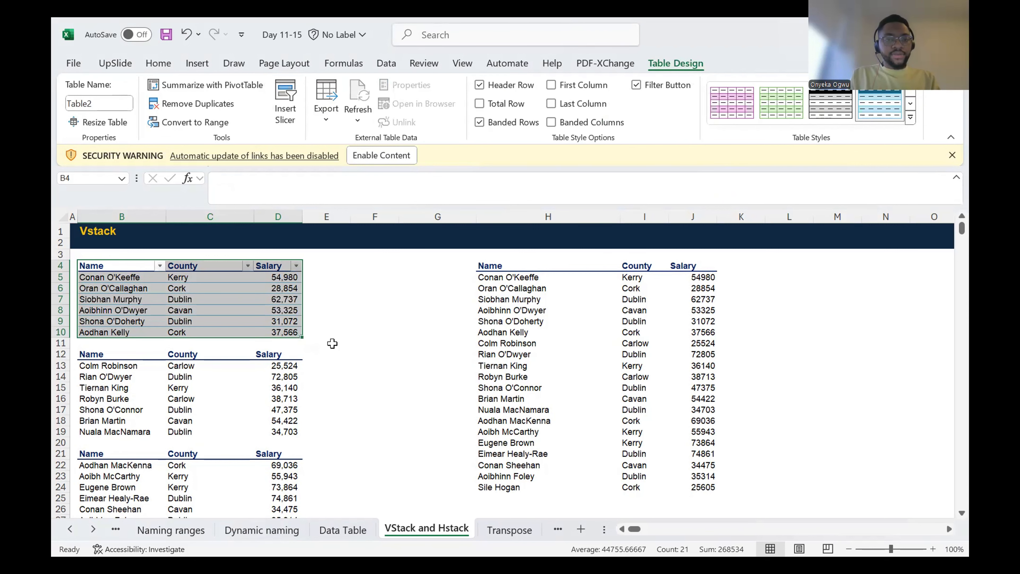
Step: Check the new table's design settings and compare its rows with the combined list in column H
left_click(251, 298)
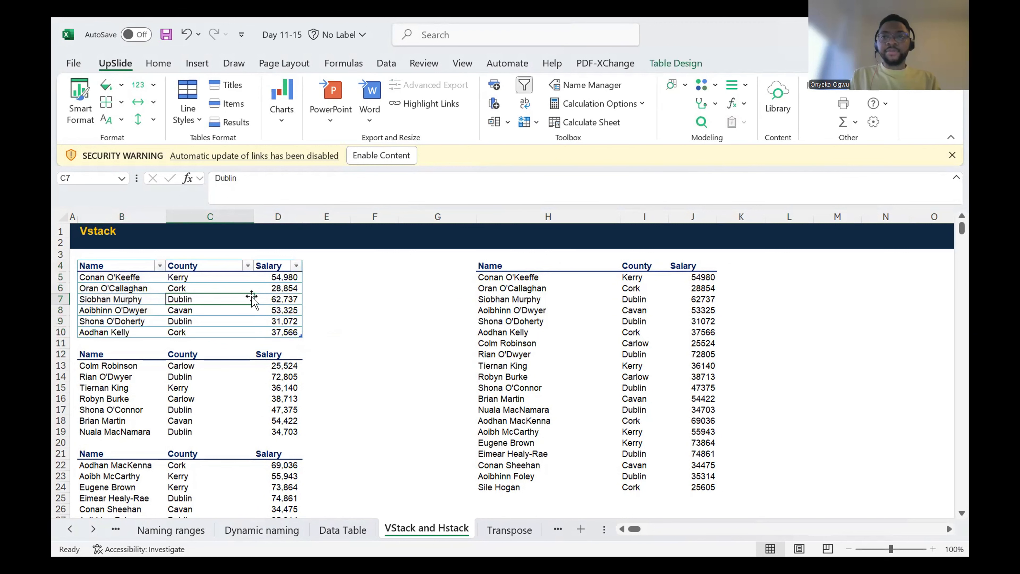
left_click(675, 63)
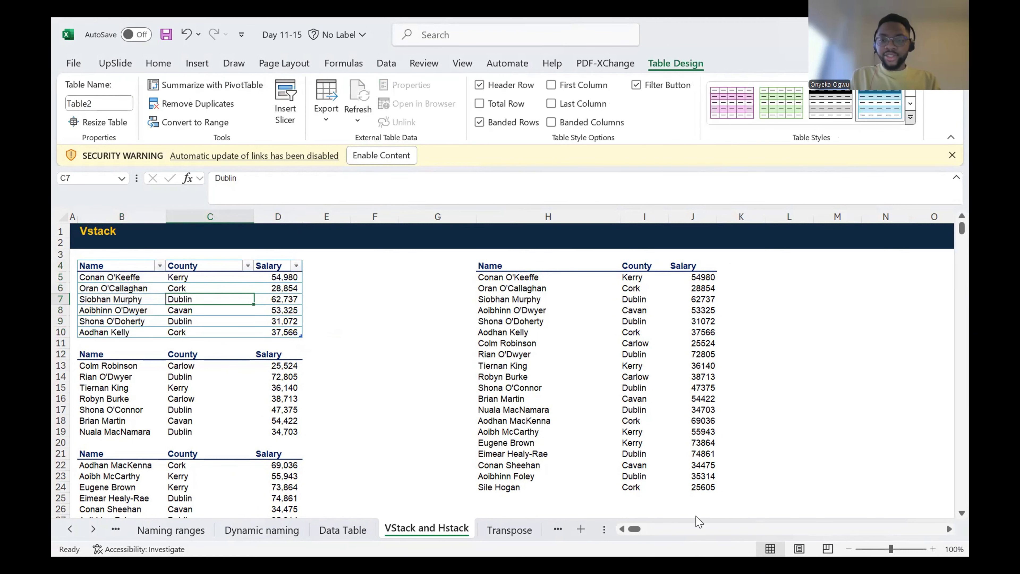
left_click(374, 321)
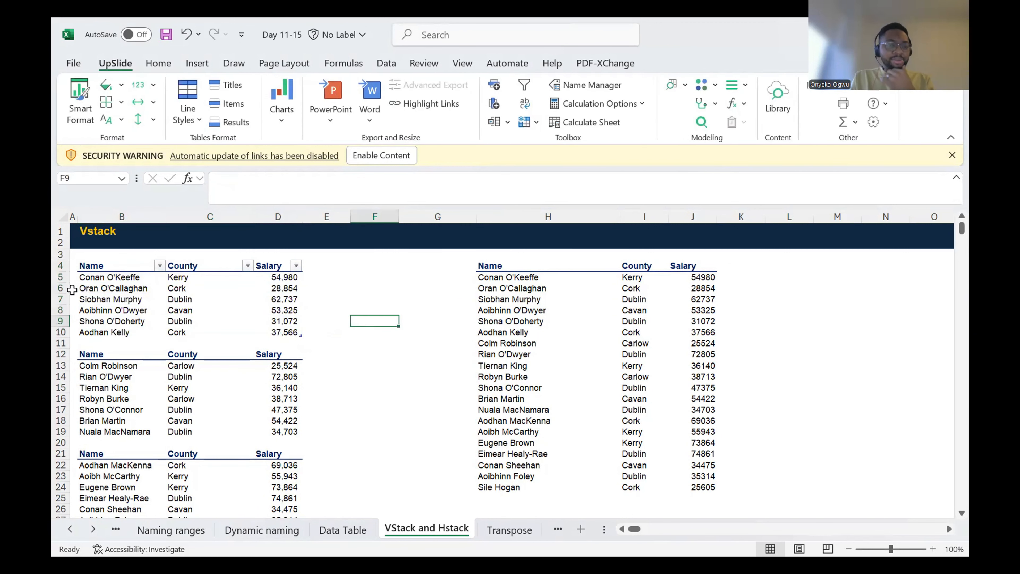
left_click(80, 309)
key("Down")
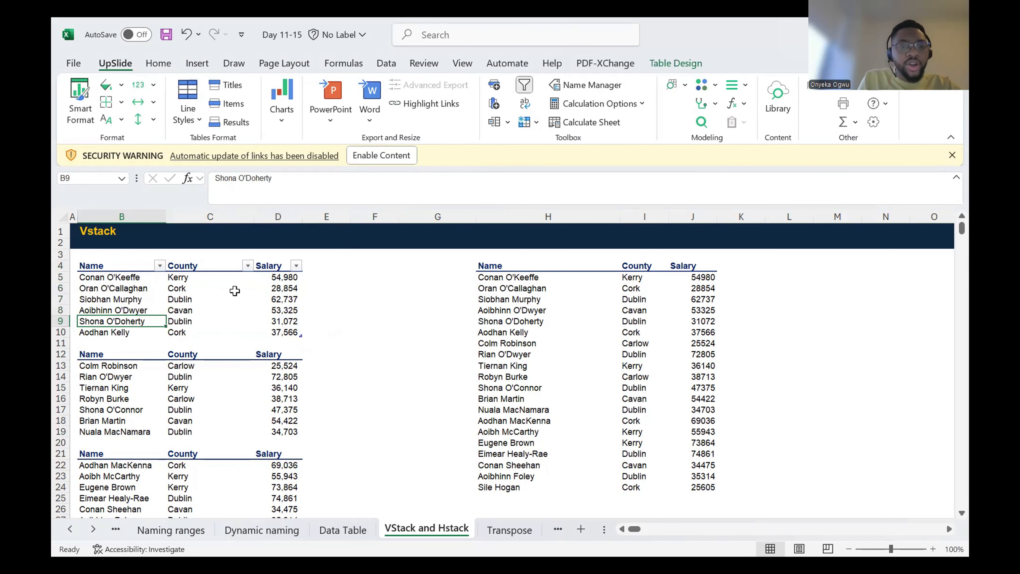
left_click(114, 330)
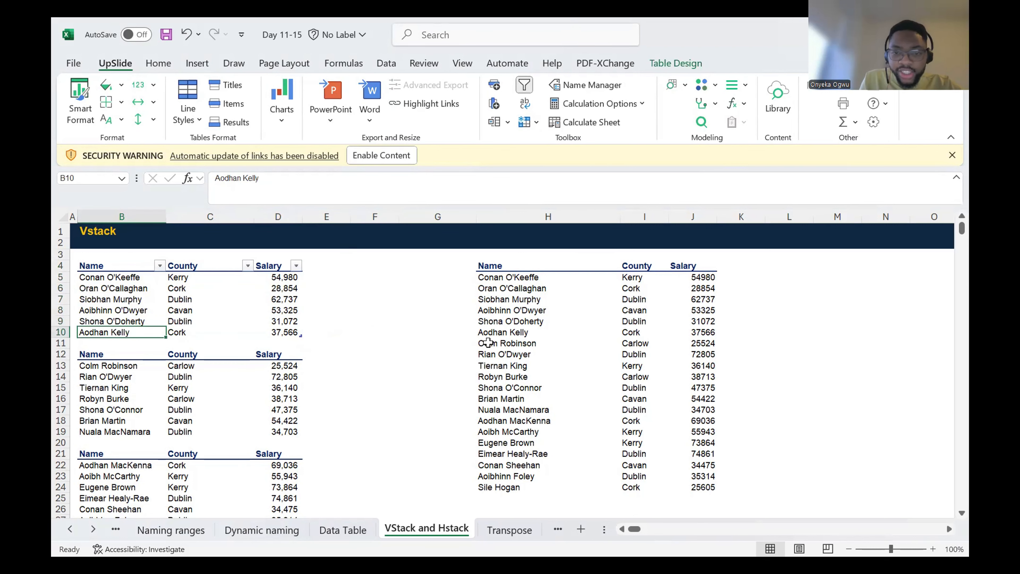
left_click(510, 334)
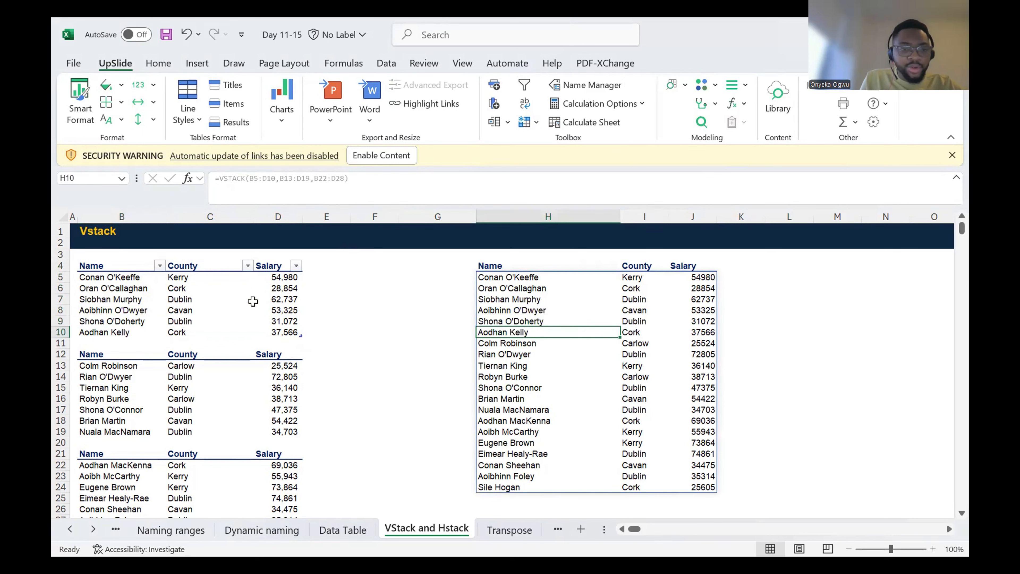
Step: Add a new row to the first list by entering a person's full name in B11
left_click(127, 329)
key("Down")
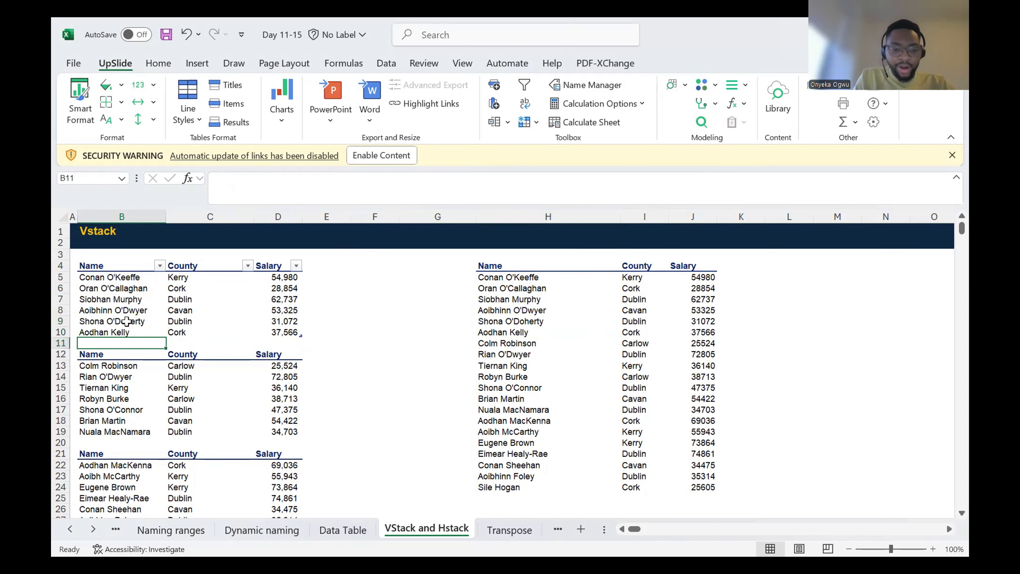
type("Onye")
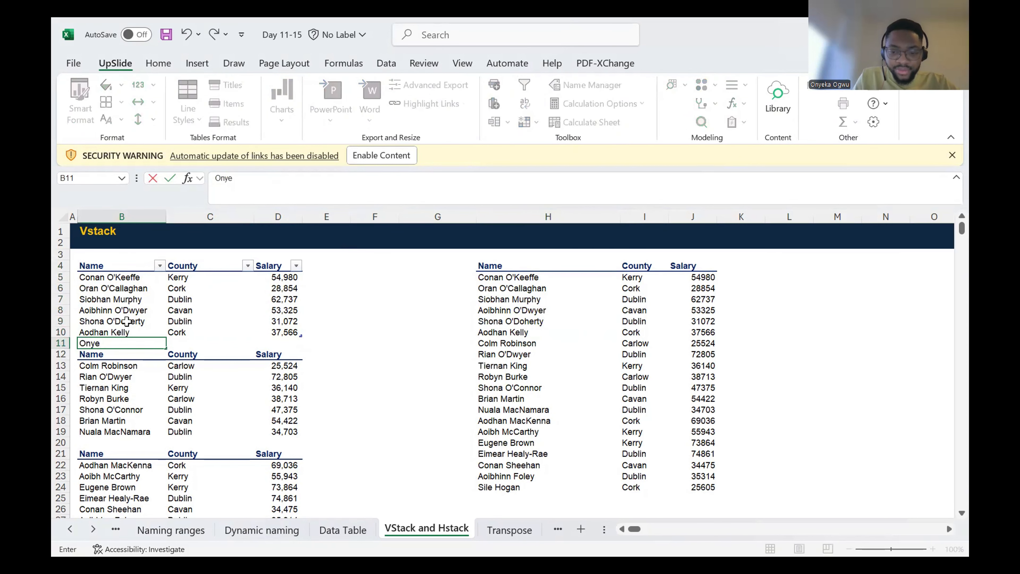
type("ka Ogwu")
key("Return")
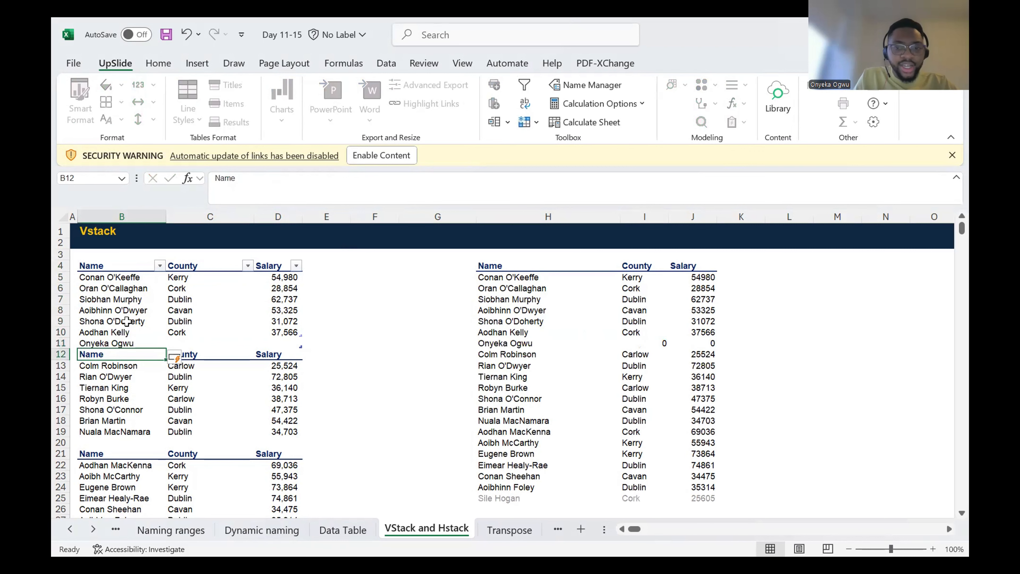
key("Up")
Step: Check row 11 of the combined list in columns H to J and the first range referenced by the VSTACK formula in H5
left_click(538, 341)
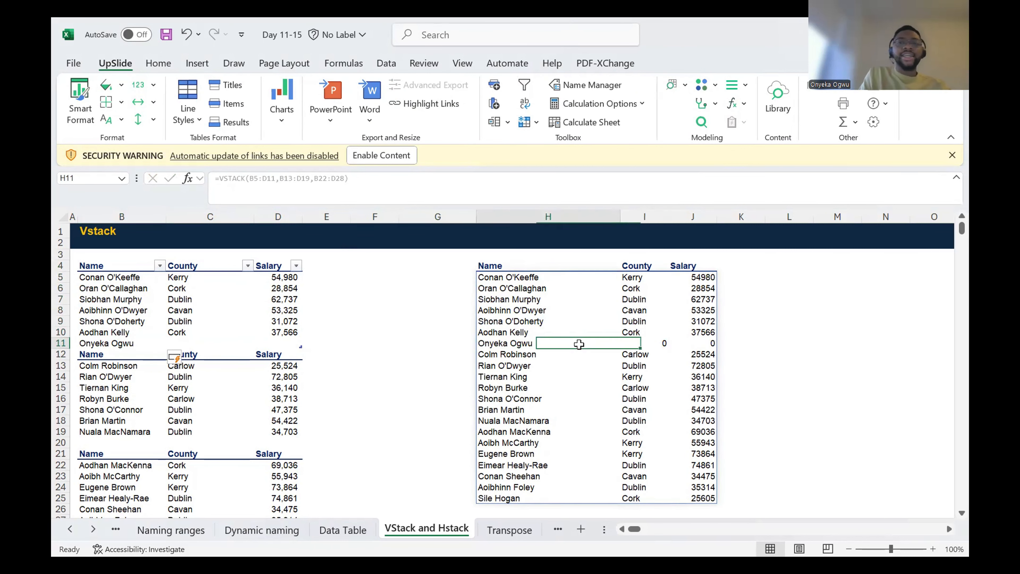
key("Right")
key("Right")
key("Left")
key("Left")
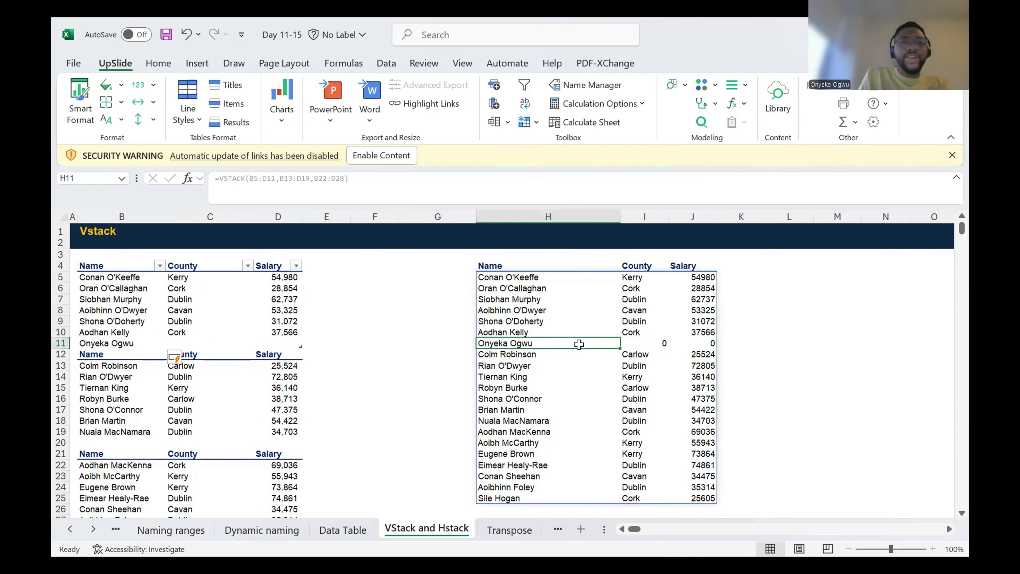
key("Right")
key("Left")
key("Left")
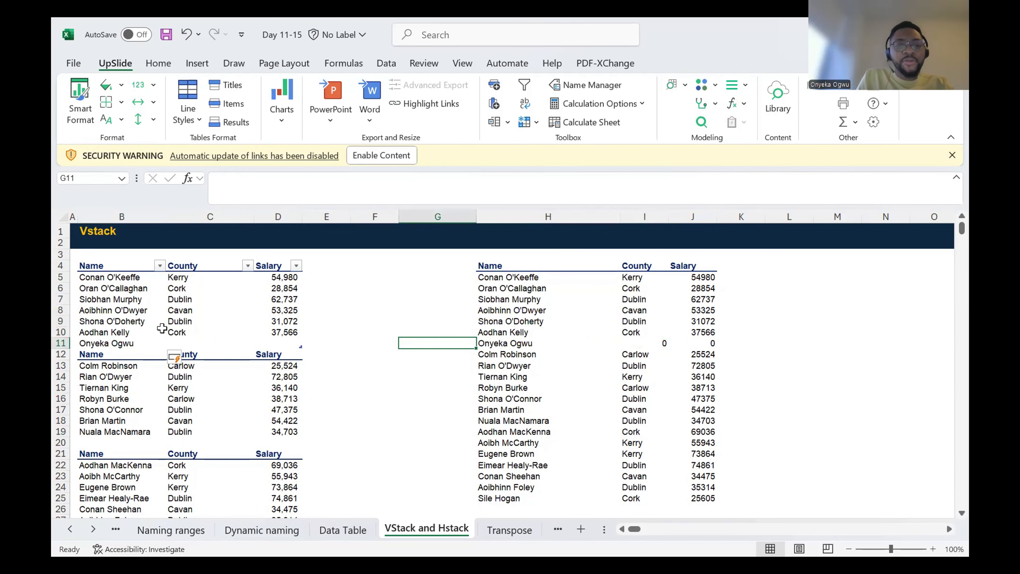
left_click(169, 339)
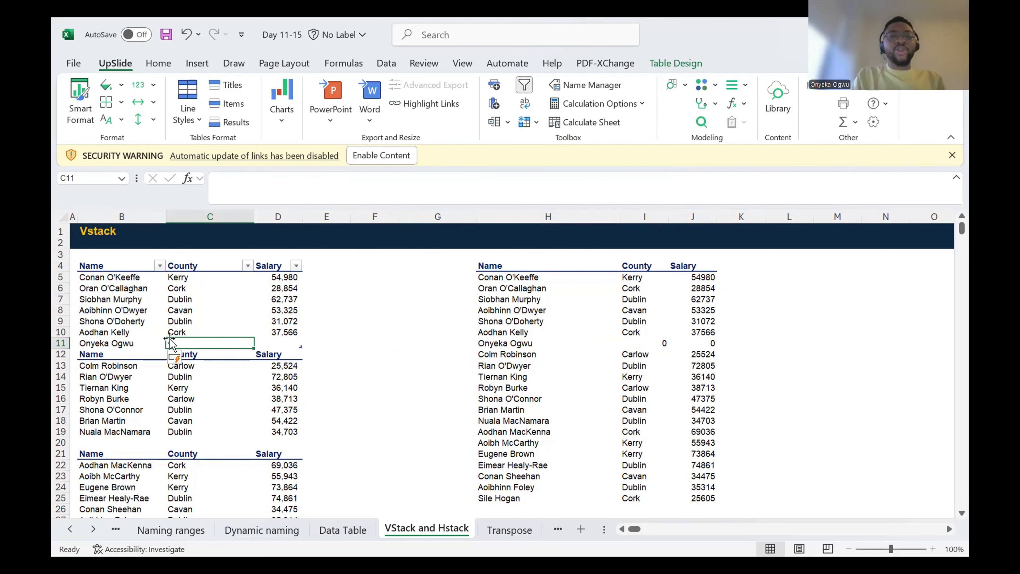
left_click(518, 277)
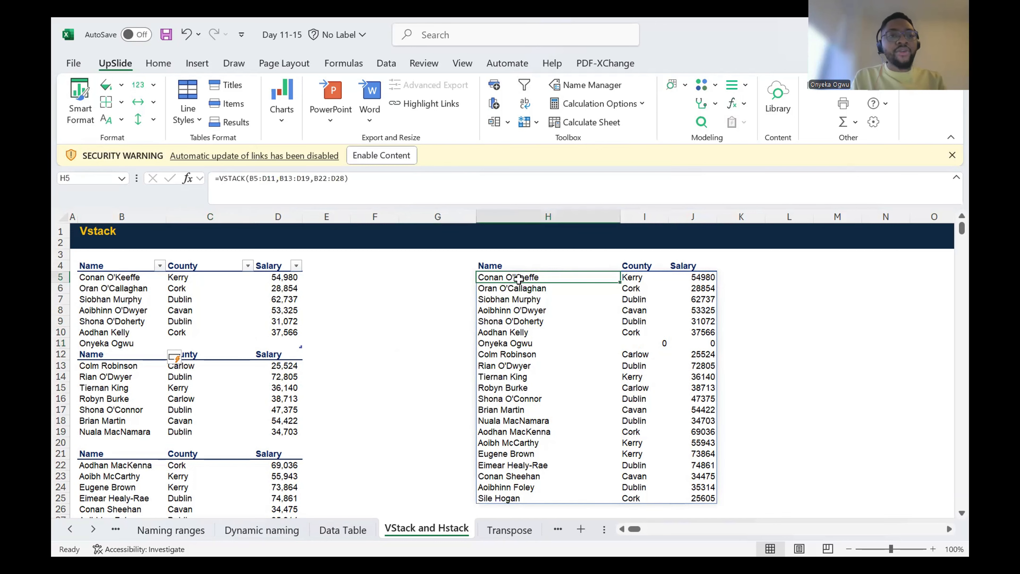
Step: Replace the name in B11 of the first list with another person's full name
left_click_drag(159, 292, 128, 332)
left_click(127, 331)
key("Down")
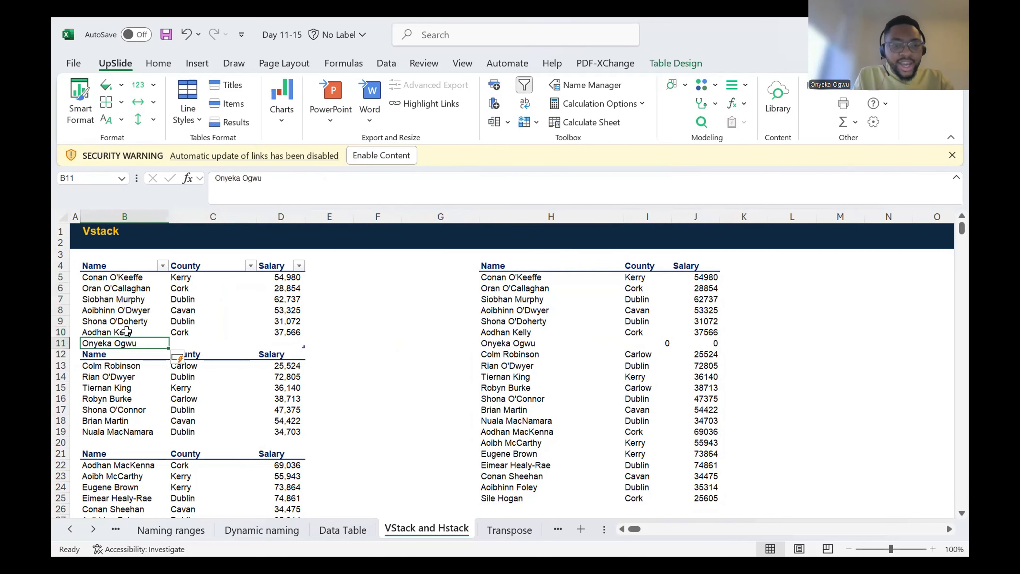
key("Right")
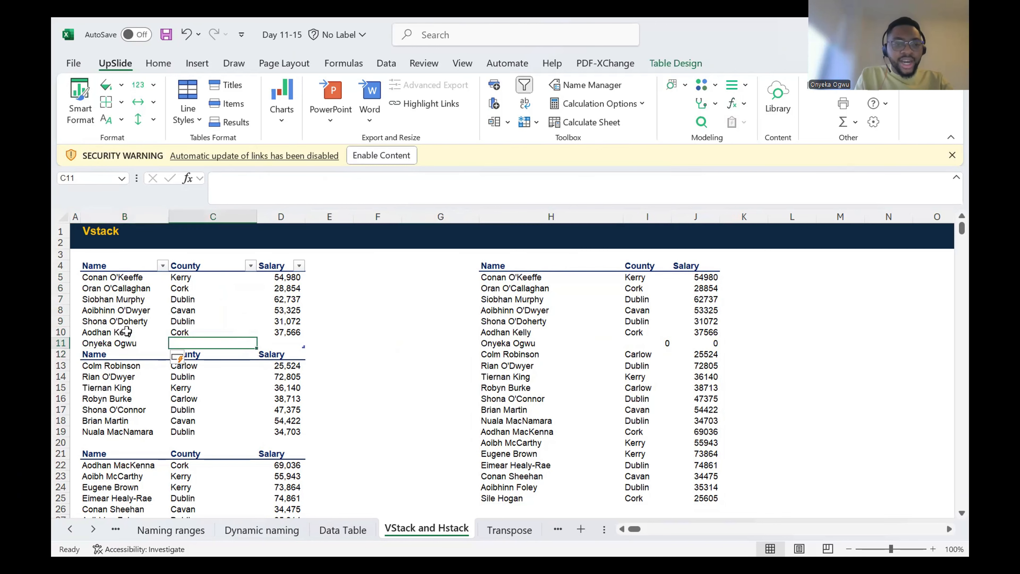
key("Left")
type("Es")
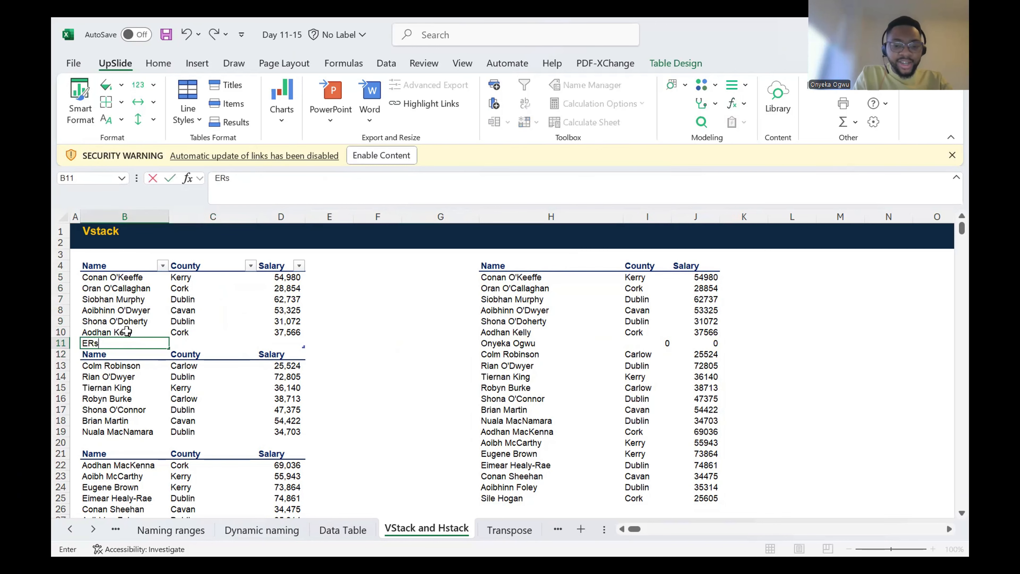
type("ther Amah")
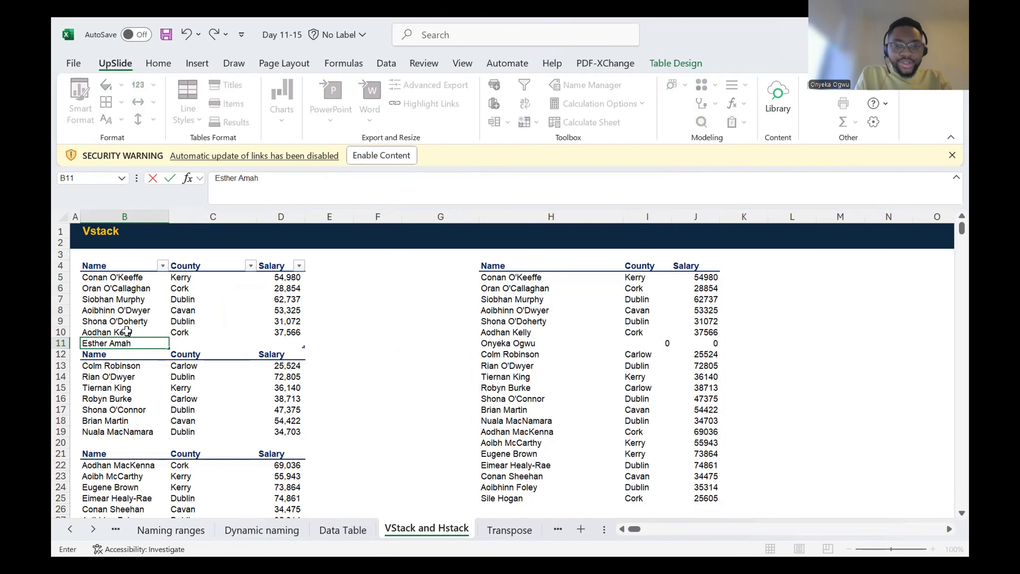
key("Return")
key("Up")
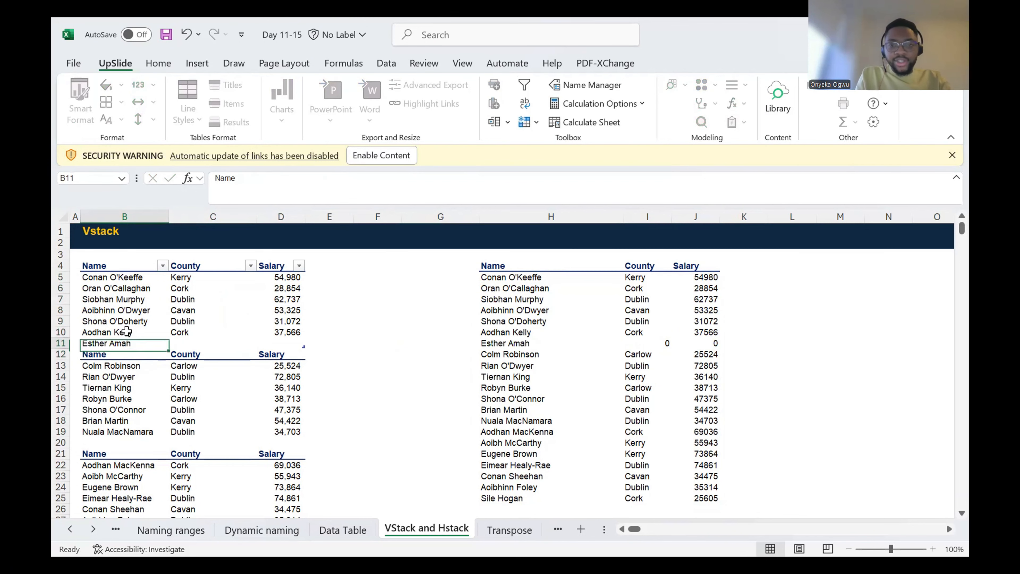
Step: Change the county in C6 of the first list to Nigeria
key("Right")
key("Right")
key("Right")
key("Left")
key("Left")
key("Up")
key("Up")
key("Up")
key("Up")
key("Up")
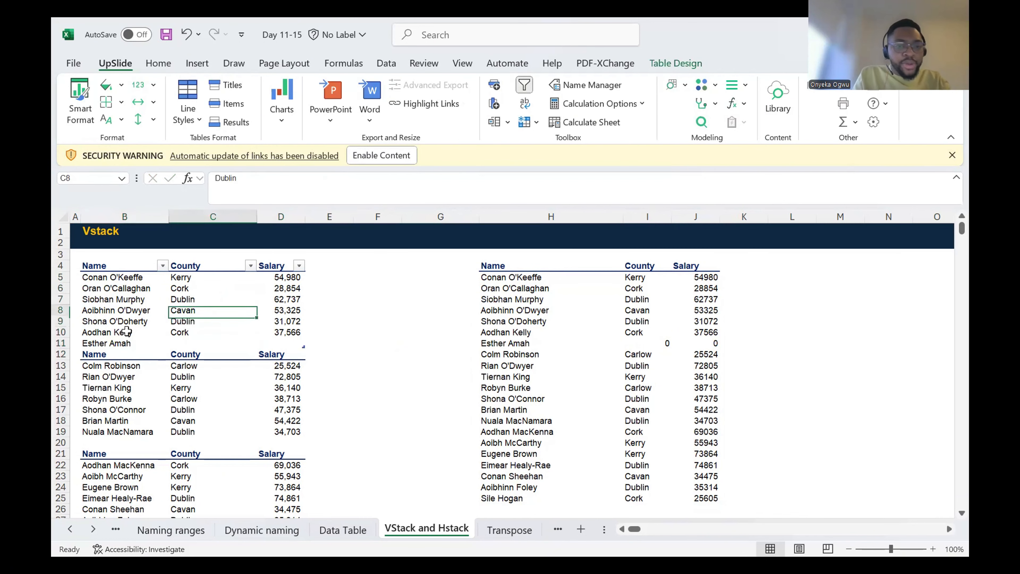
type("Nigeria")
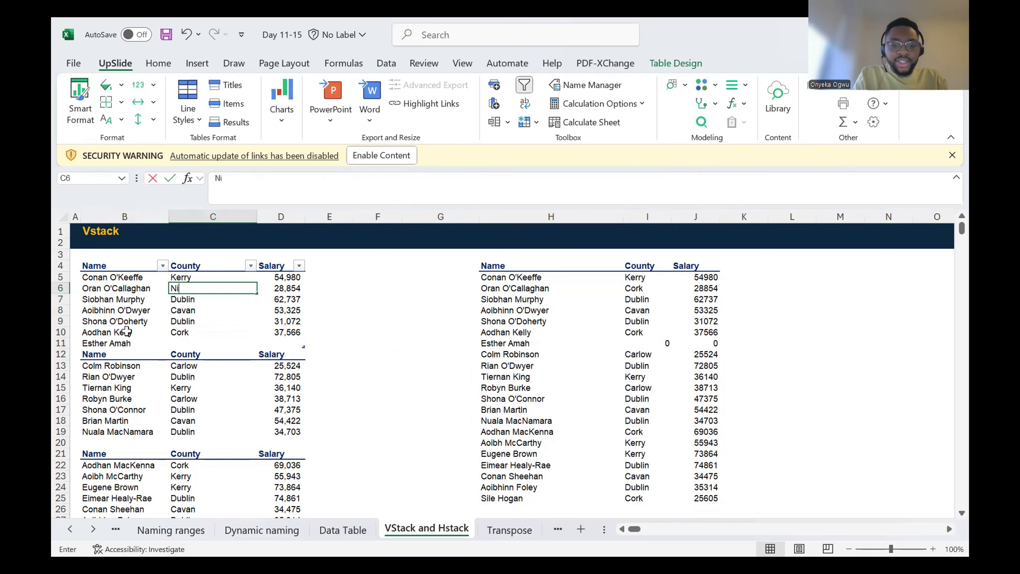
key("Return")
key("Up")
key("Right")
key("Right")
key("Right")
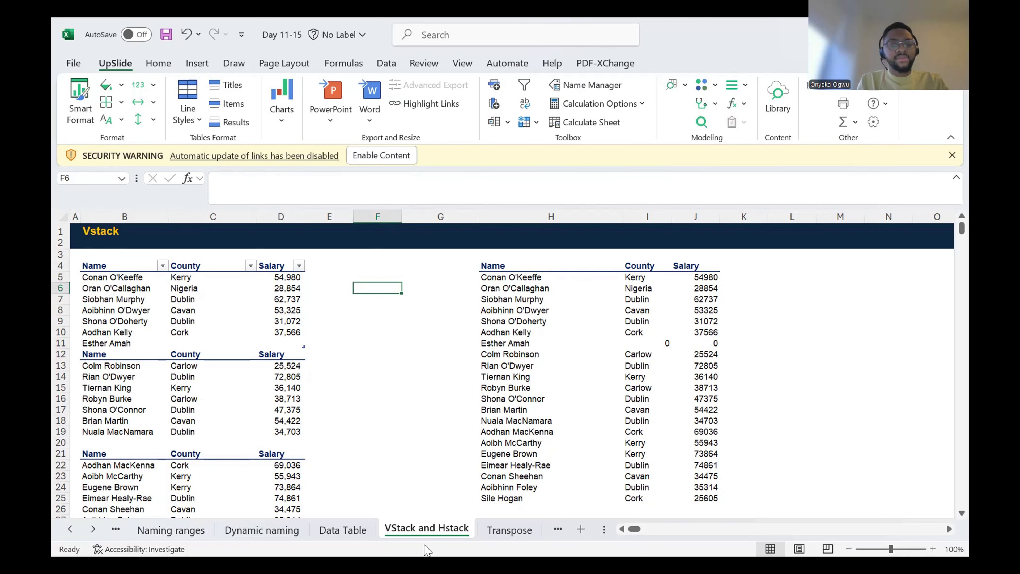
key("alt+Tab")
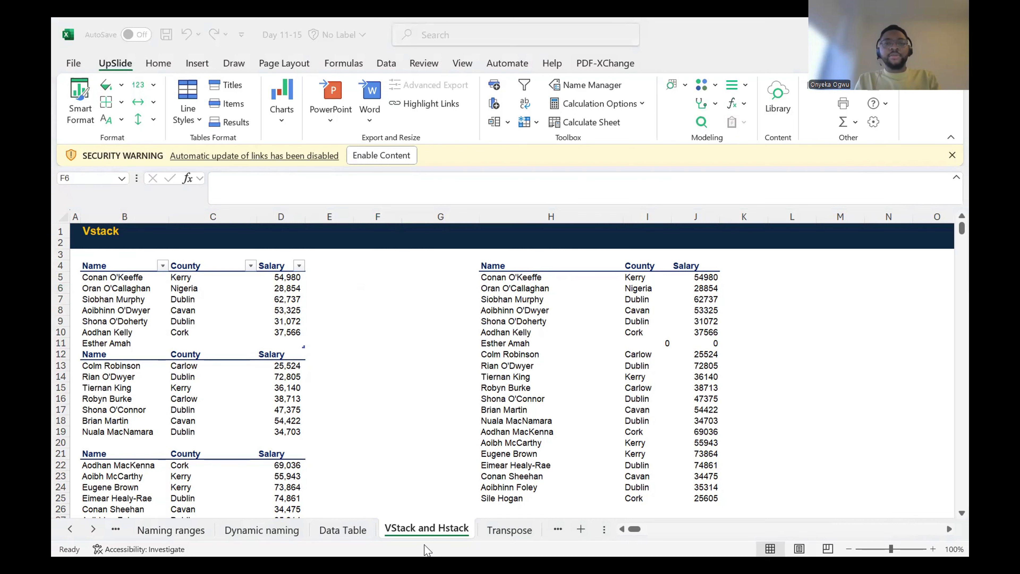
key("alt+Tab")
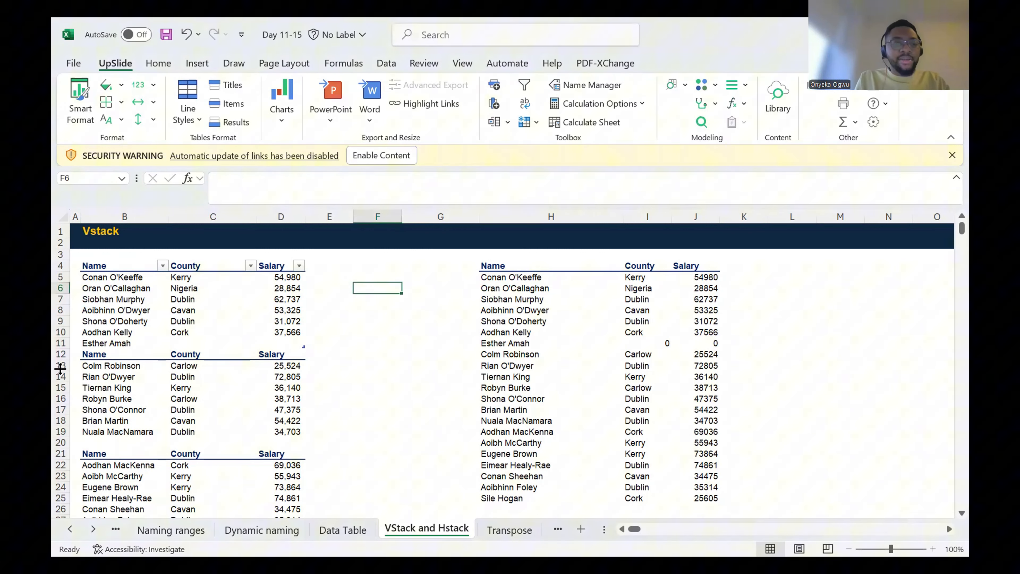
Step: Clear the contents of the added table row B11:D11
left_click(88, 341)
key("Delete")
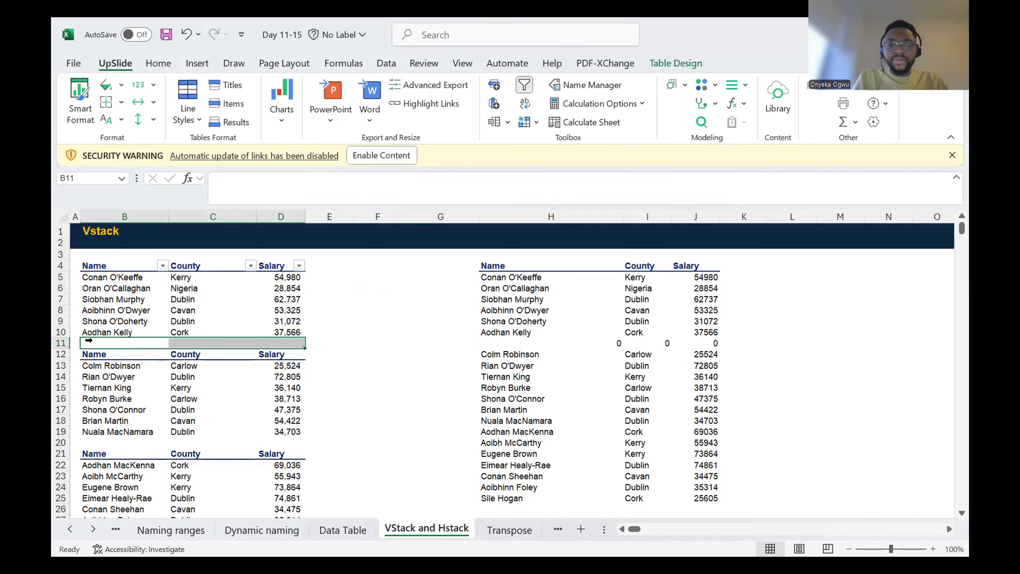
left_click(237, 299)
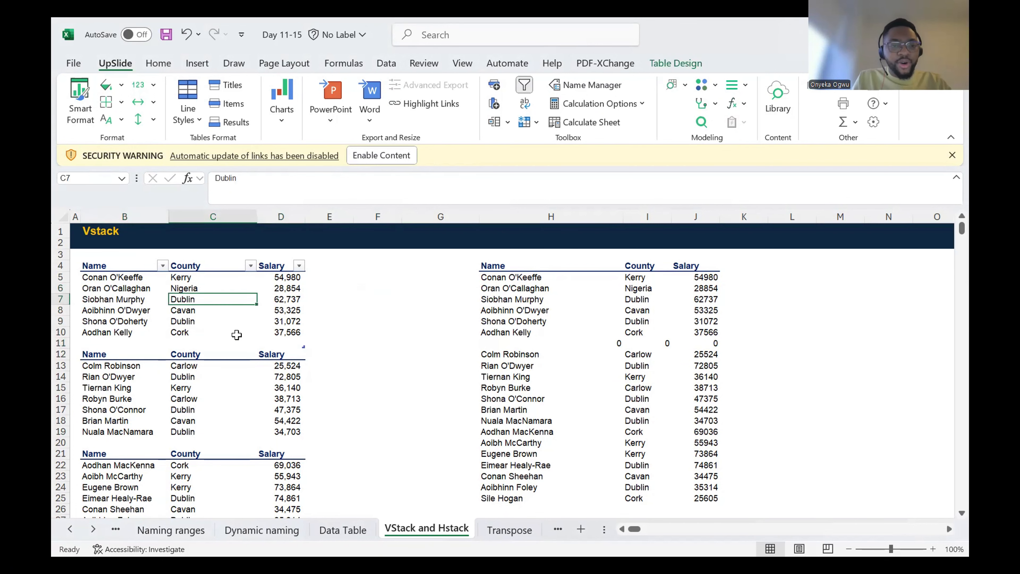
Step: Undo the row clearing, the county edit and the table's expansion, and clear the added name from B11
key("ctrl+z")
key("ctrl+z")
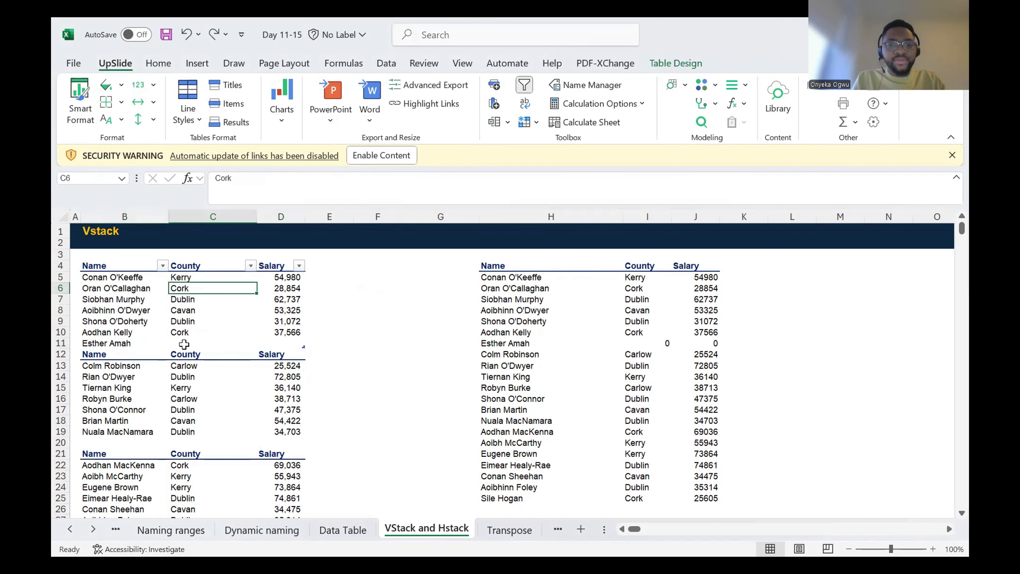
key("ctrl+z")
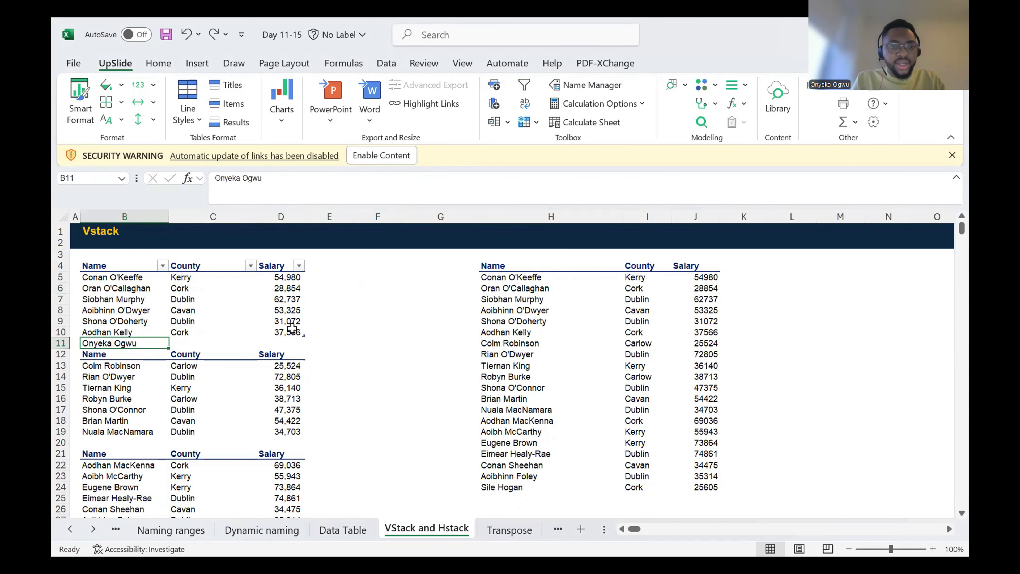
key("Delete")
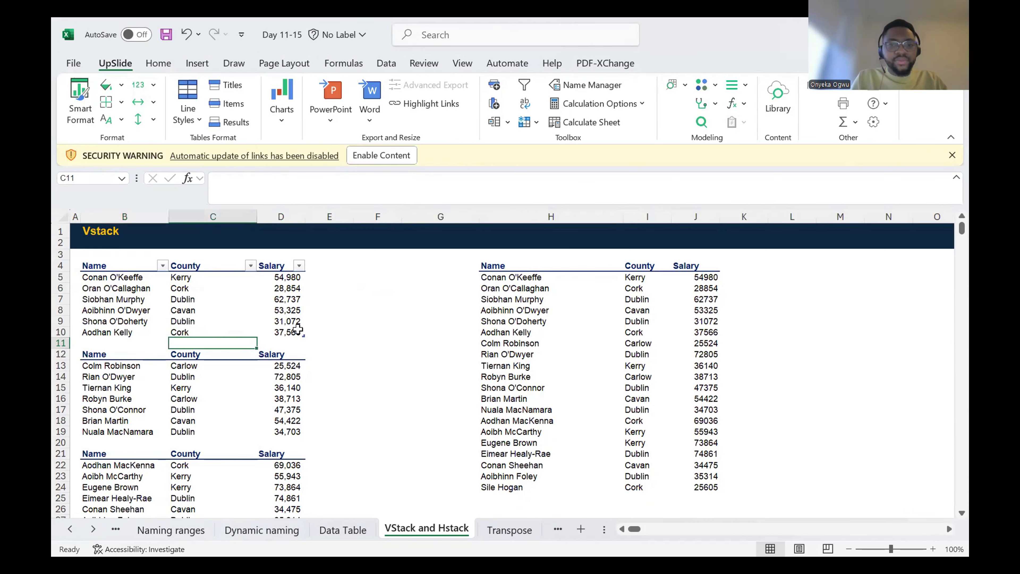
Step: Delete the VSTACK formula and its combined results below the headers, starting in H5
left_click(552, 297)
key("Up")
key("Up")
key("ctrl+shift+Down")
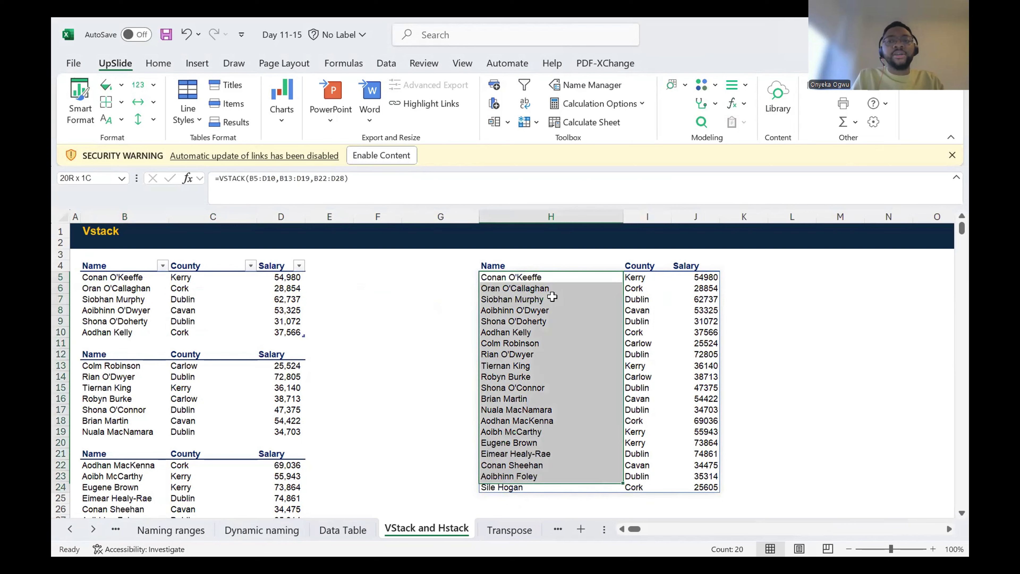
key("shift+Right")
key("shift+Right")
key("Delete")
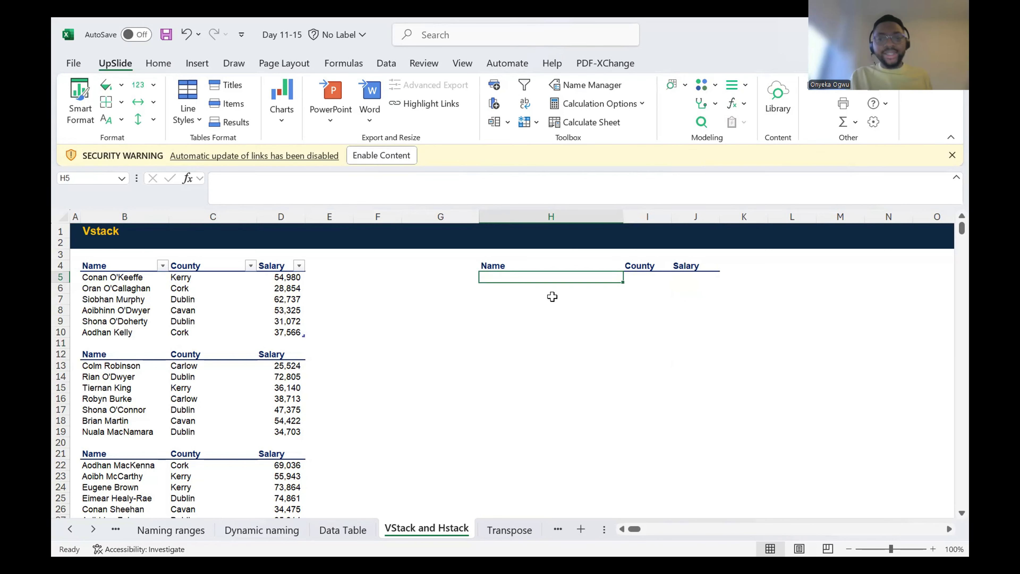
Step: Start an HSTACK formula in H5 with the first list's table, Table2, as its first array
type("=")
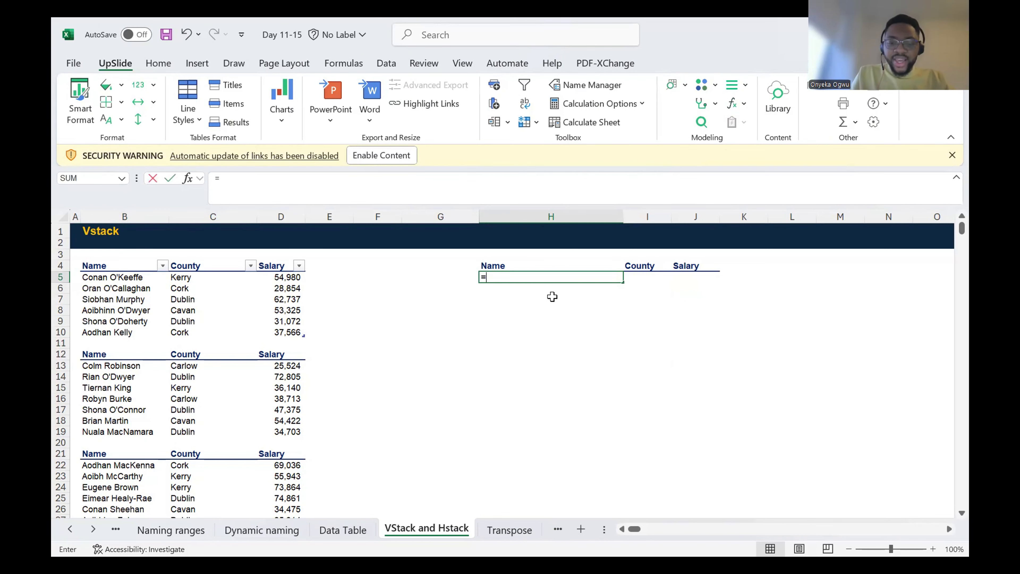
type("hst")
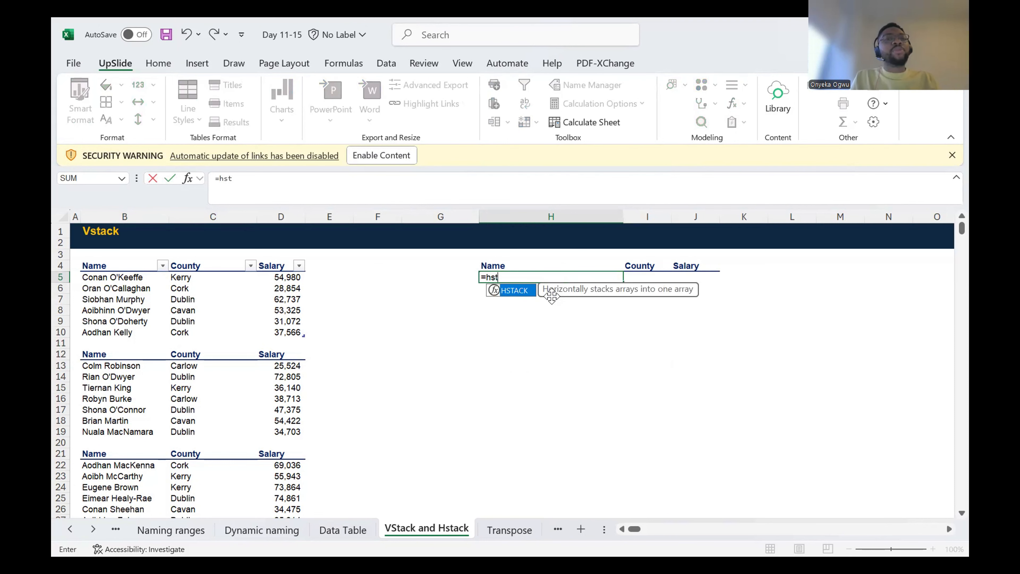
key("Tab")
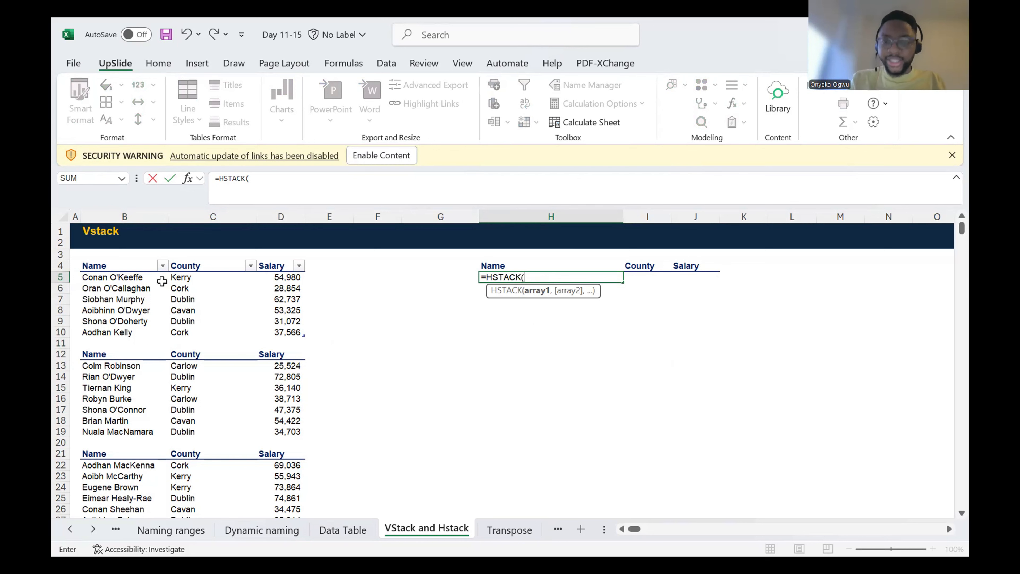
left_click(109, 279)
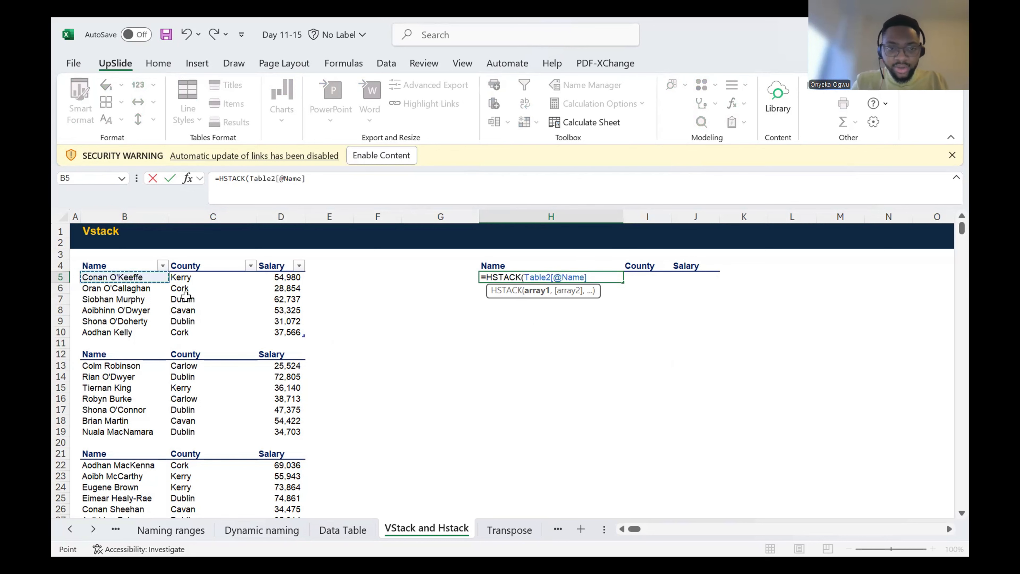
left_click(278, 332, "shift")
type(",")
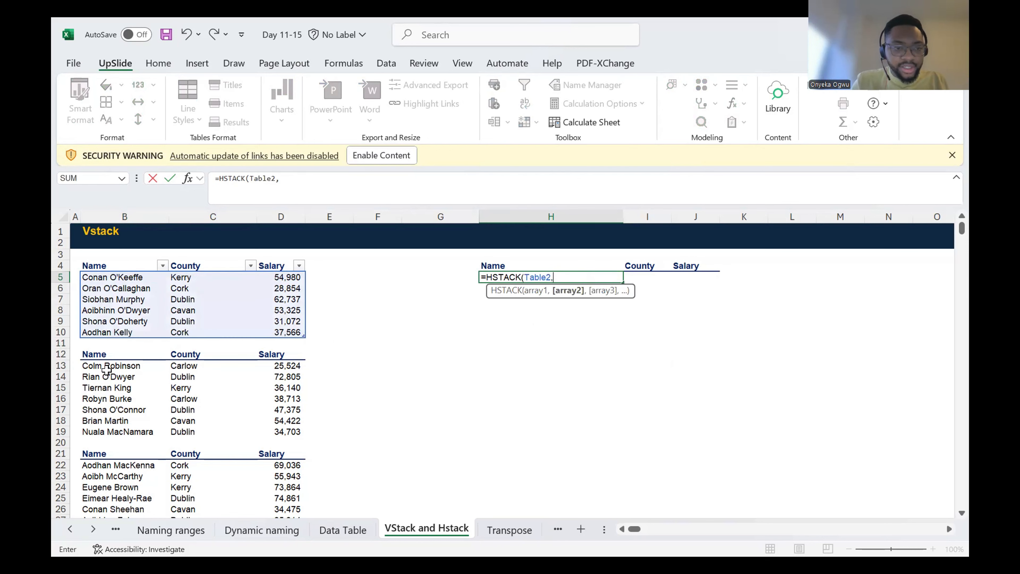
Step: Add ranges B13:D19 and B22:D28 as the second and third HSTACK arrays, enter the formula and review the side-by-side lists
left_click(106, 369)
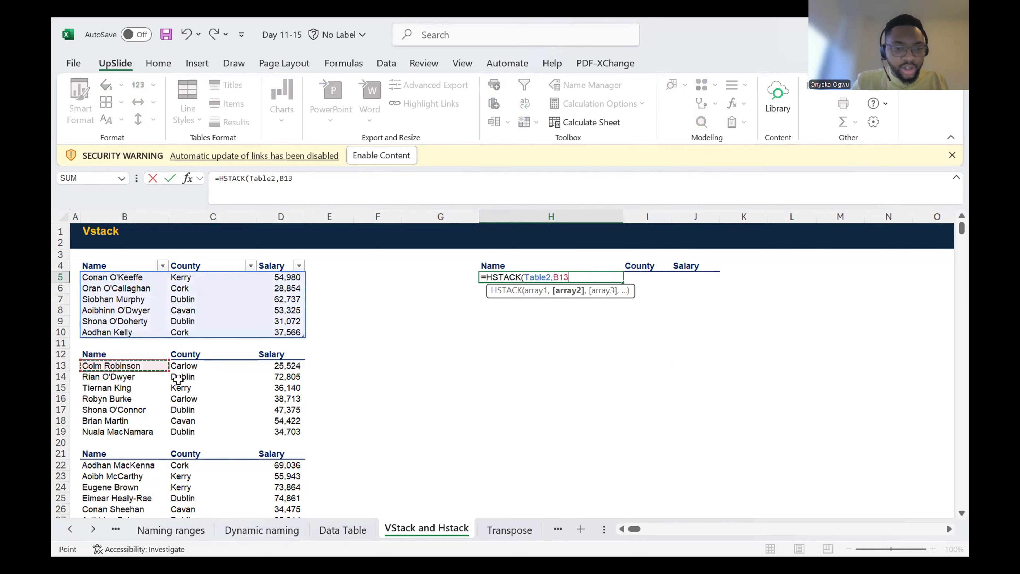
left_click(282, 429, "shift")
type(",")
scroll(120, 381, "down", 3)
left_click(140, 352)
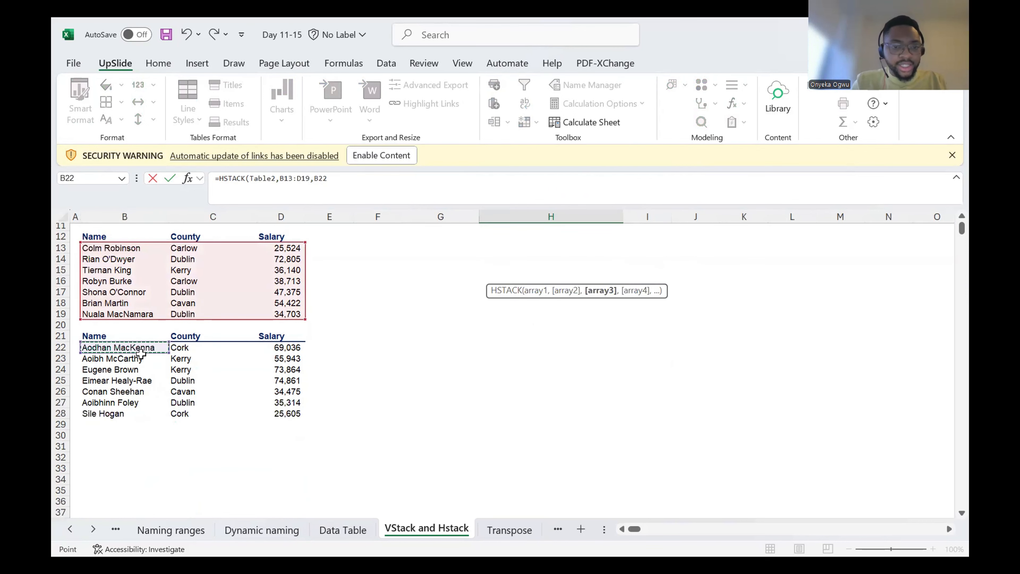
left_click(283, 416, "shift")
key("Return")
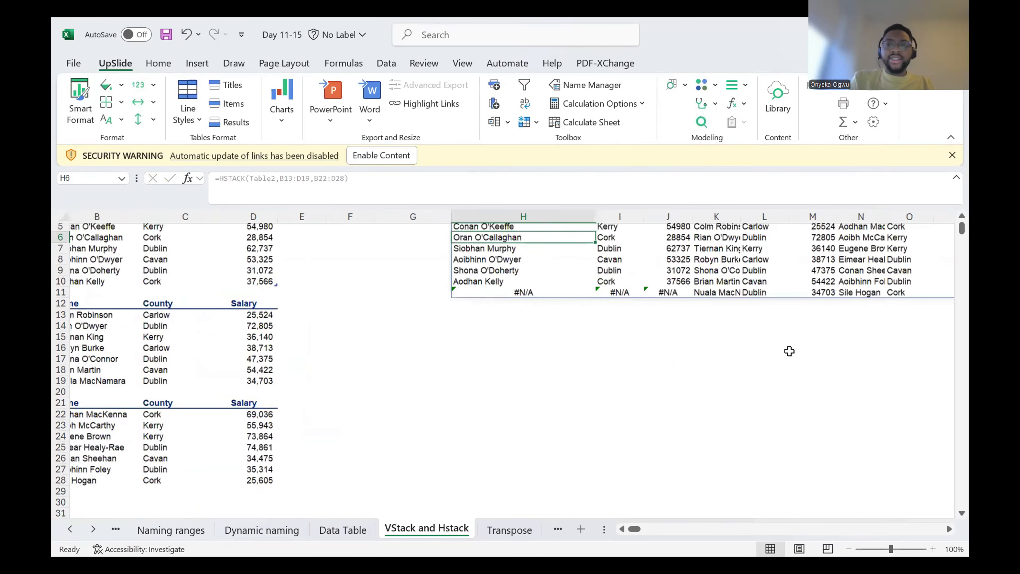
scroll(789, 351, "up", 2)
scroll(789, 351, "right", 4)
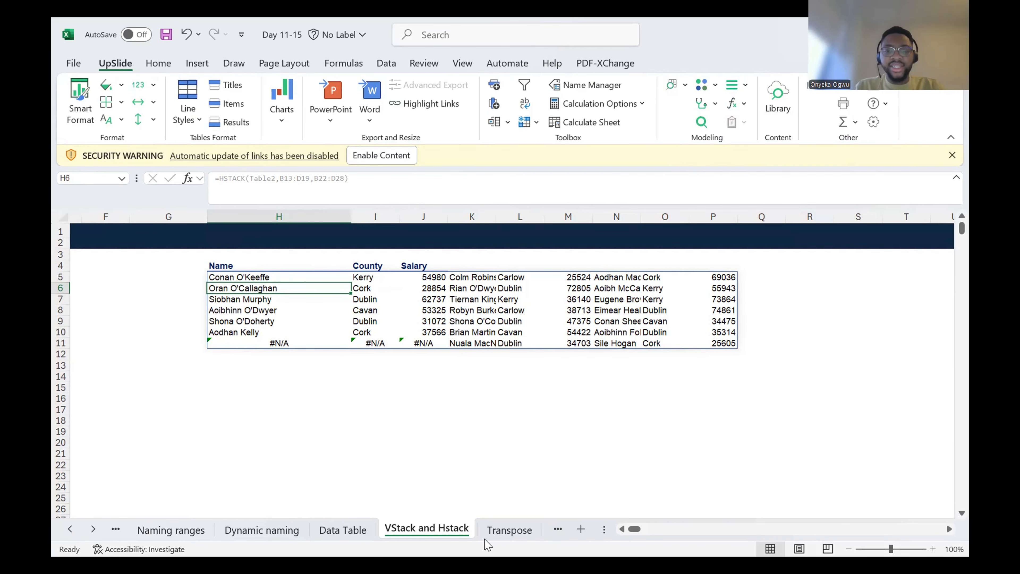
left_click(440, 419)
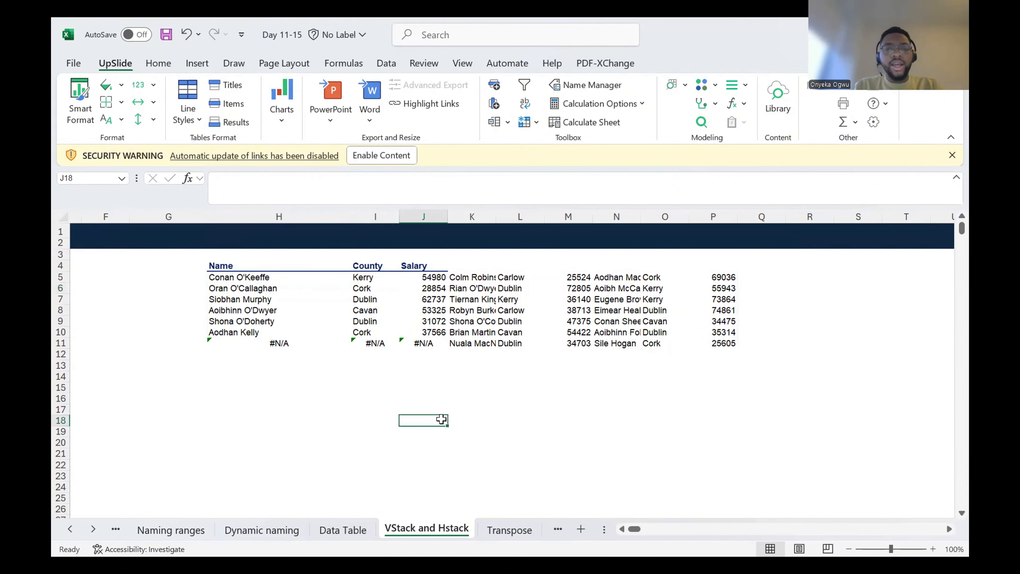
Step: Compare the layout of the lists on the VStack and Hstack sheet with the Transpose sheet's single Details column
left_click(508, 530)
left_click(298, 309)
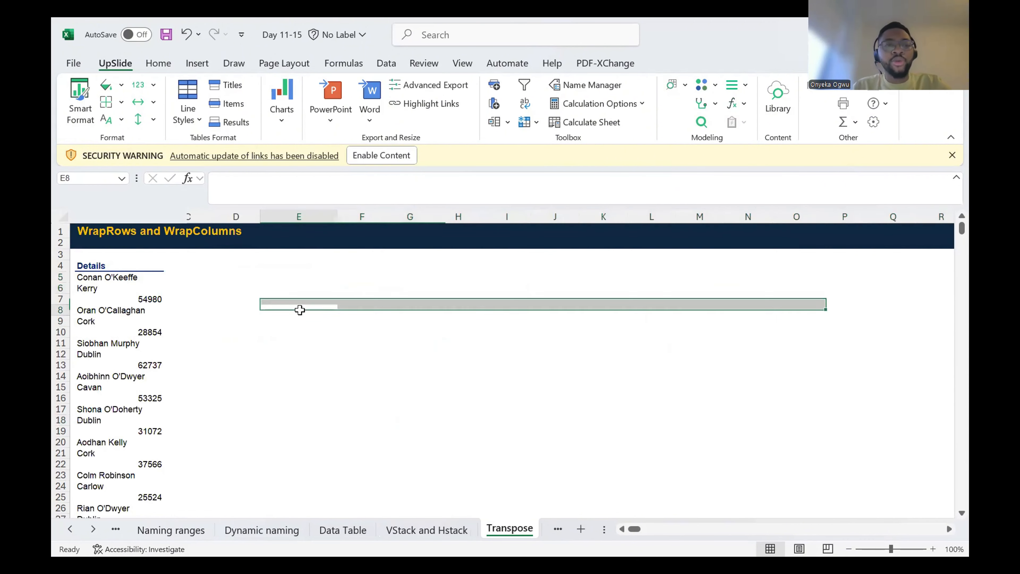
left_click(427, 530)
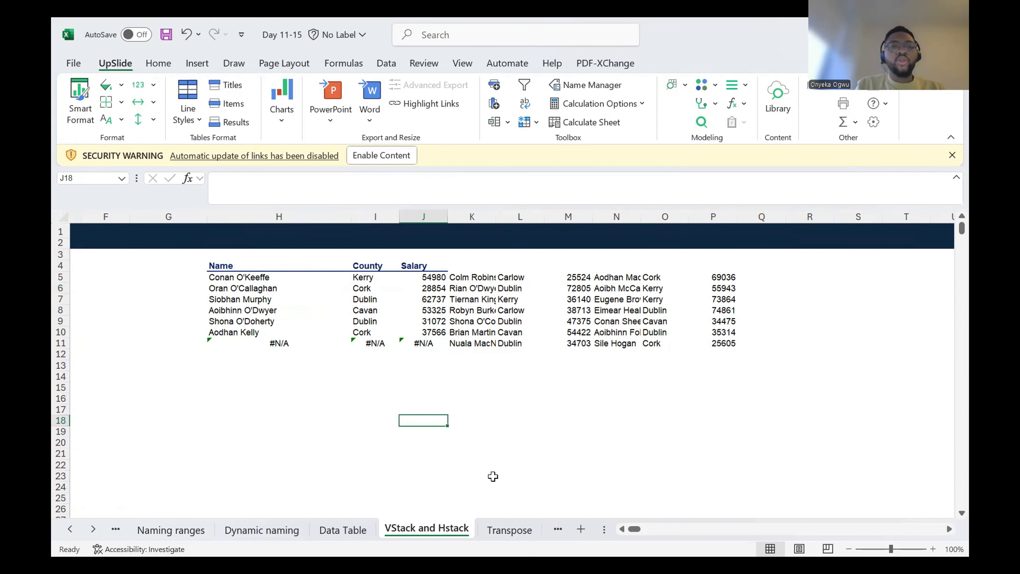
scroll(281, 361, "left", 5)
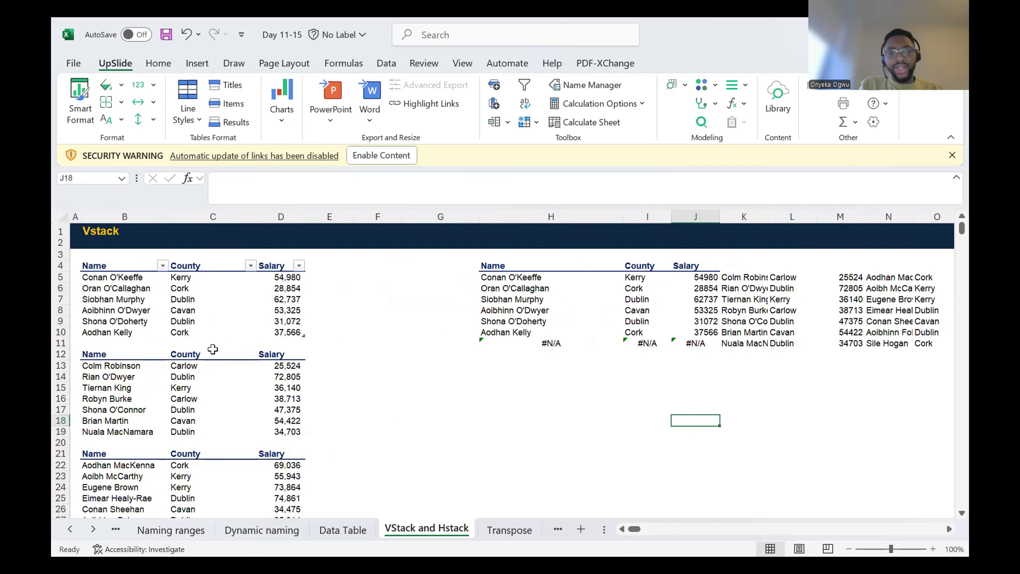
left_click(508, 529)
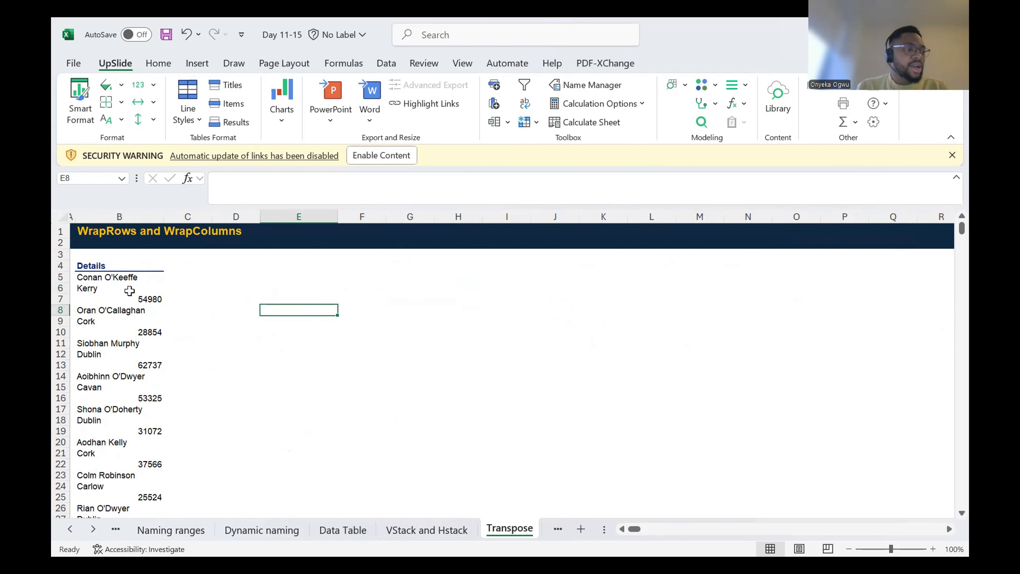
Step: Examine how the Details column on the Transpose sheet arranges each person's name, county and salary, starting from B5
left_click(86, 266)
left_click_drag(90, 276, 92, 286)
key("shift+Down")
key("shift+Down")
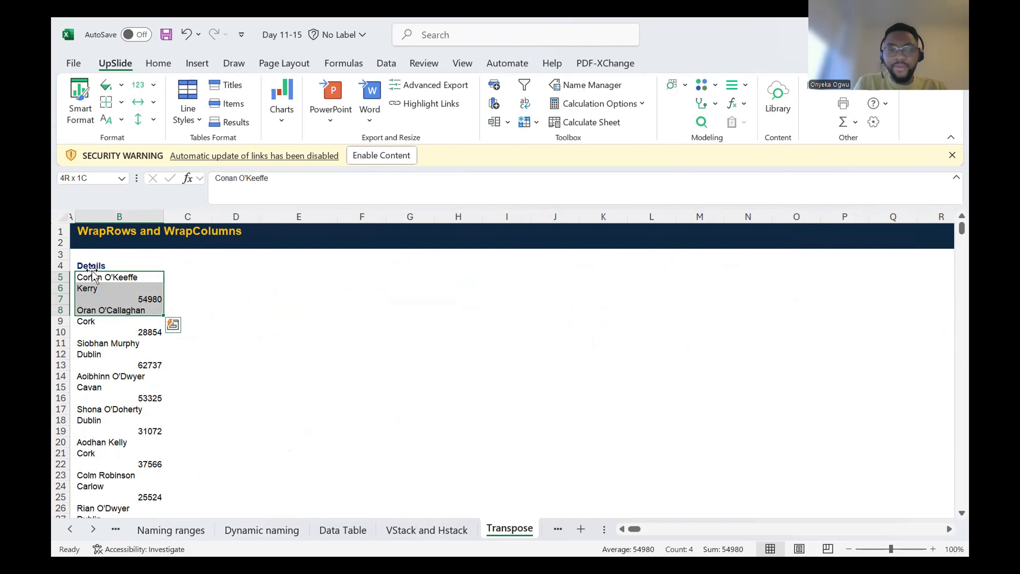
key("Up")
key("Down")
key("shift+Down")
key("shift+Down")
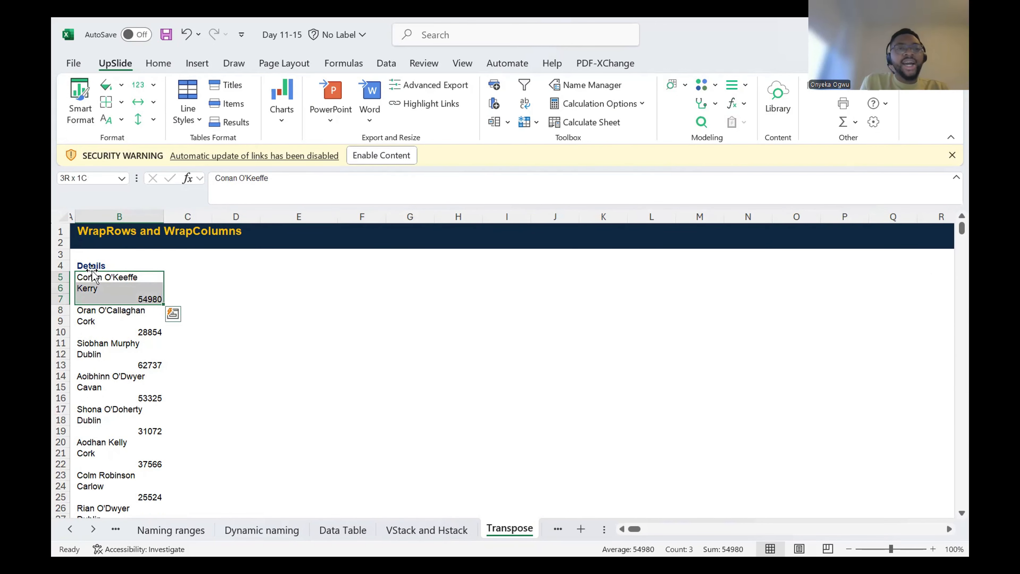
key("Up")
key("Down")
key("Down")
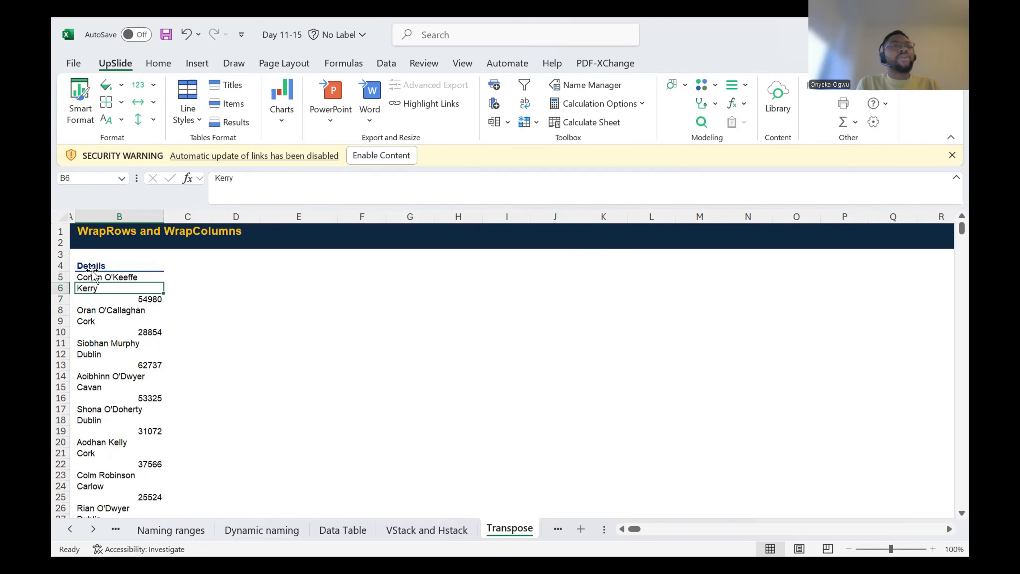
key("Up")
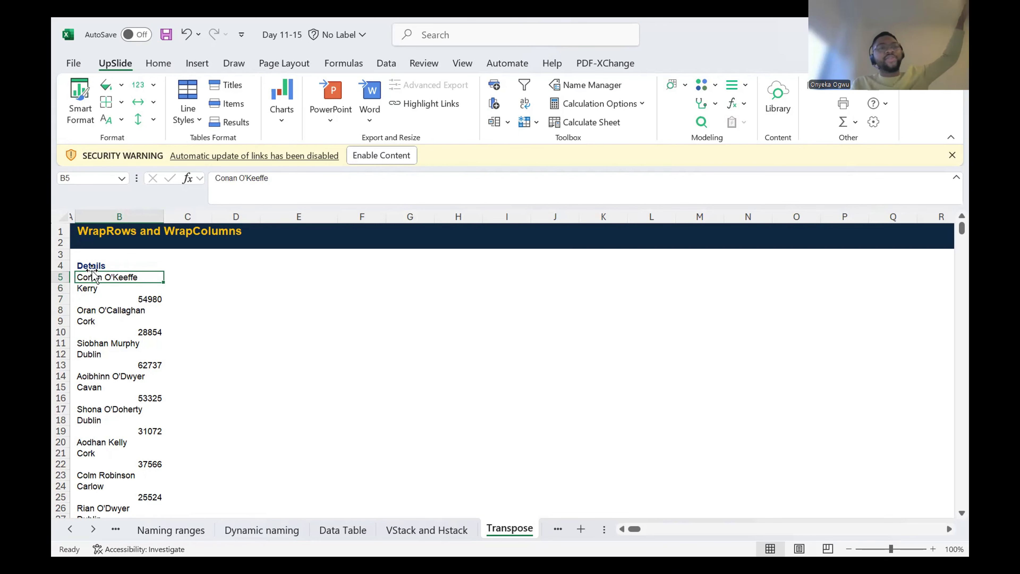
key("Down")
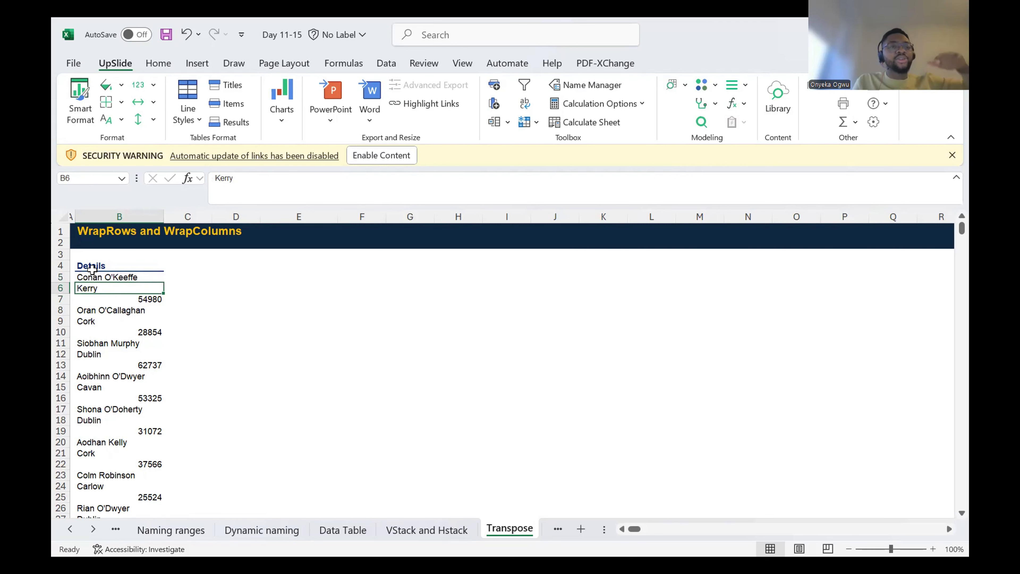
key("Down")
key("Down")
key("Down")
key("Down")
key("Down")
key("Down")
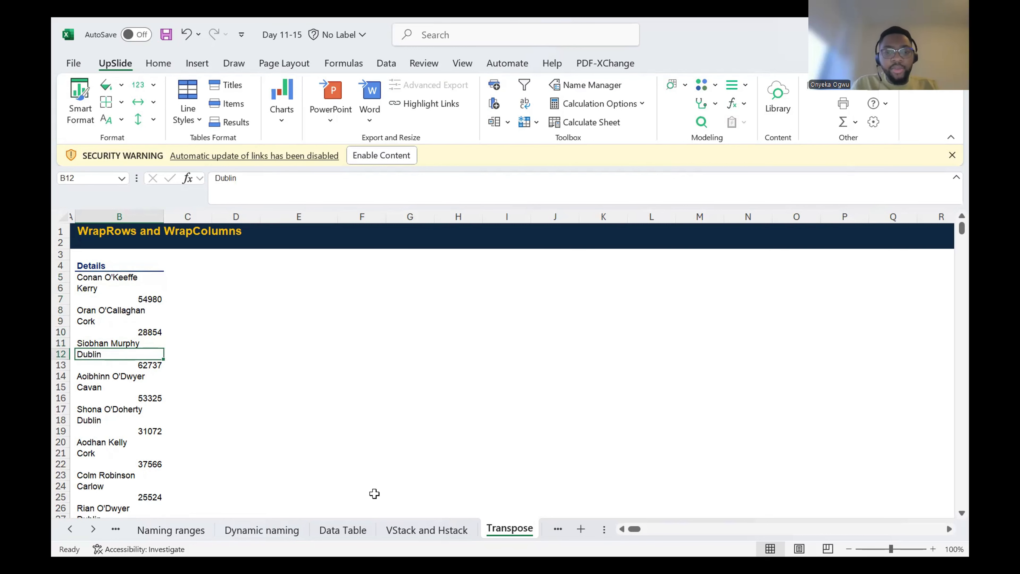
Step: Check the Name, County and Salary column layout on the VStack and Hstack sheet against the Details list in Transpose
left_click(406, 529)
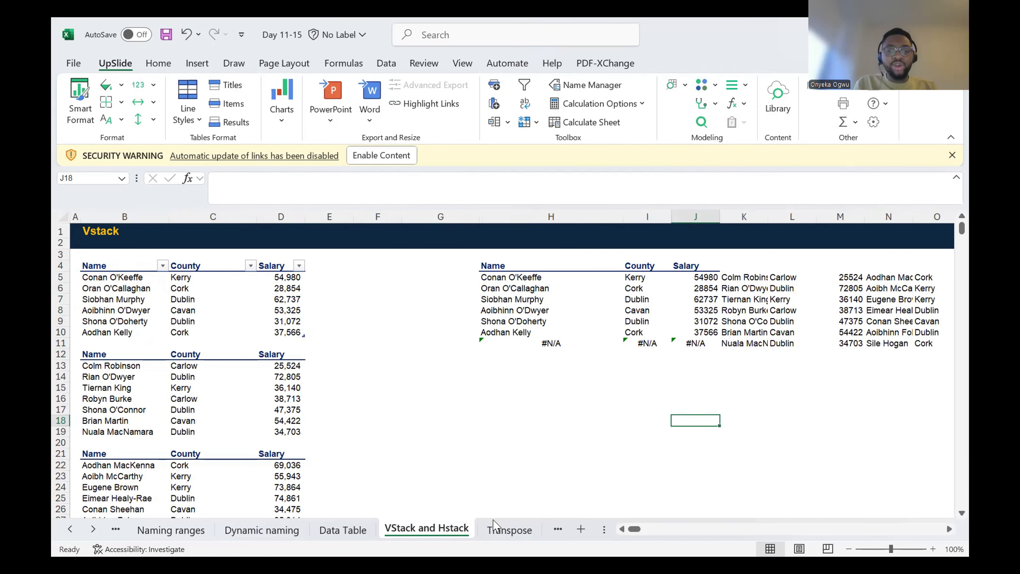
left_click(498, 528)
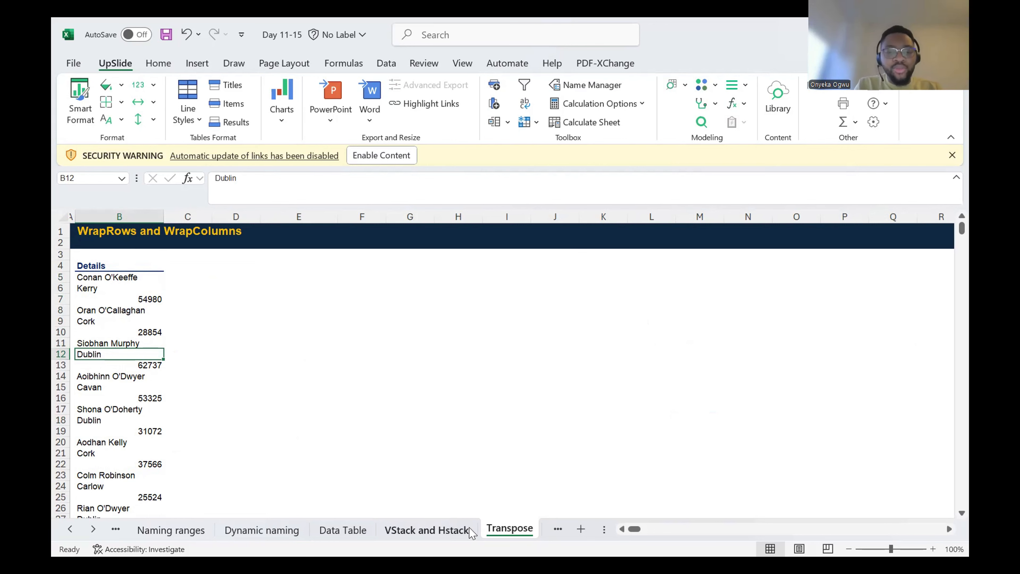
left_click(457, 529)
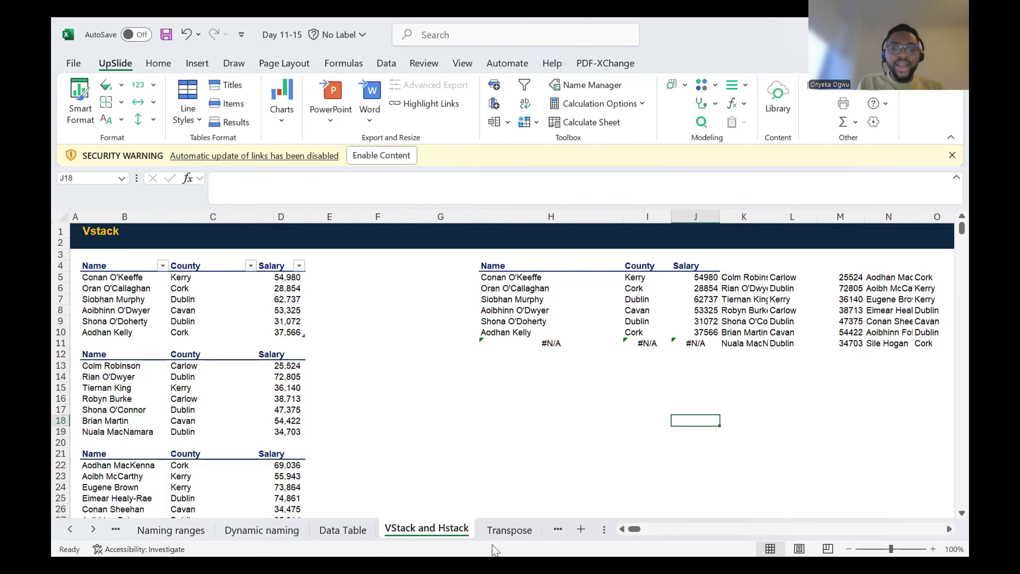
left_click(504, 529)
left_click(114, 267)
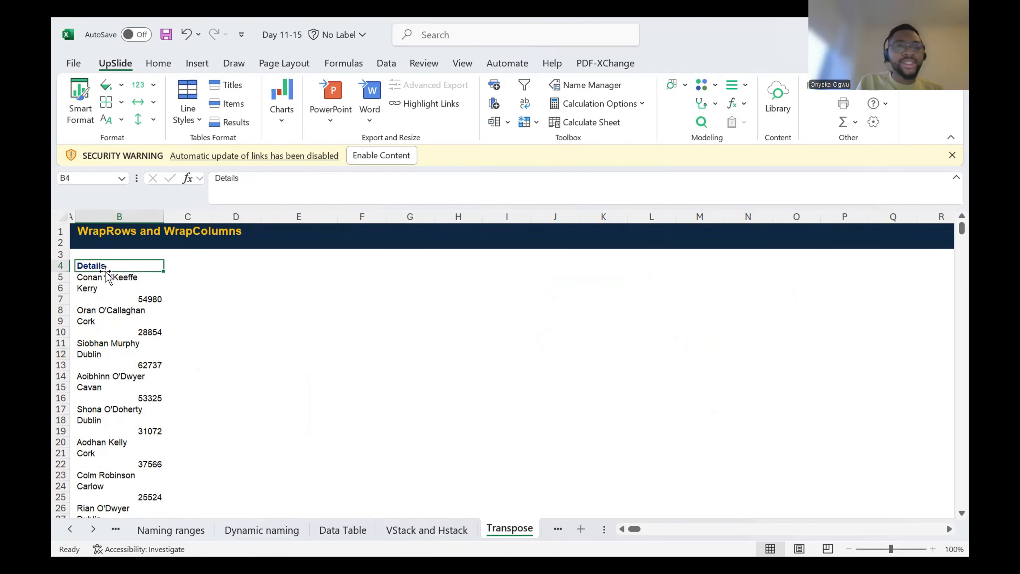
Step: Copy the Name, County and Salary headers from B4:D4 of the VStack and Hstack sheet to G5 on the Transpose sheet
left_click(403, 534)
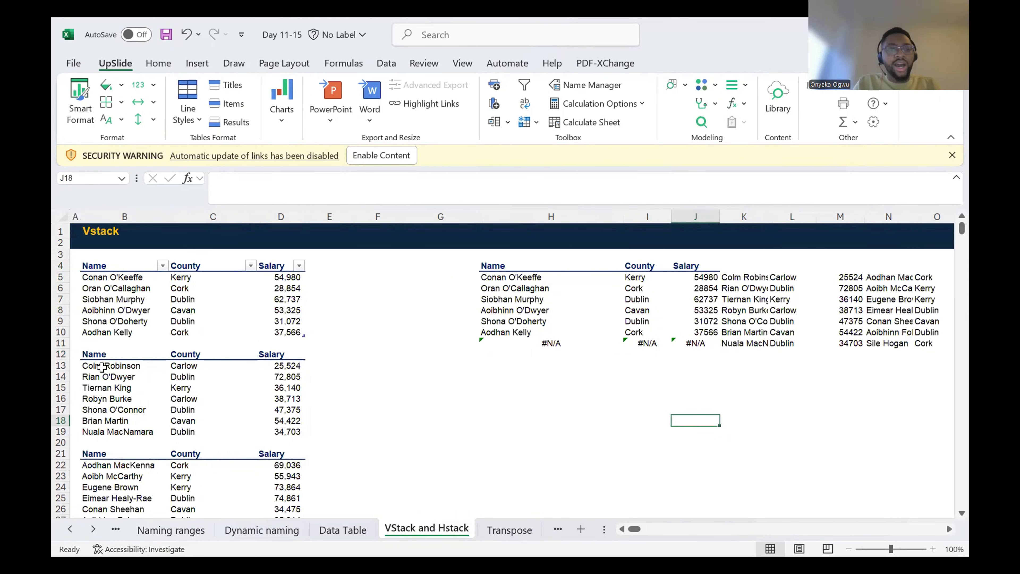
left_click_drag(114, 261, 268, 266)
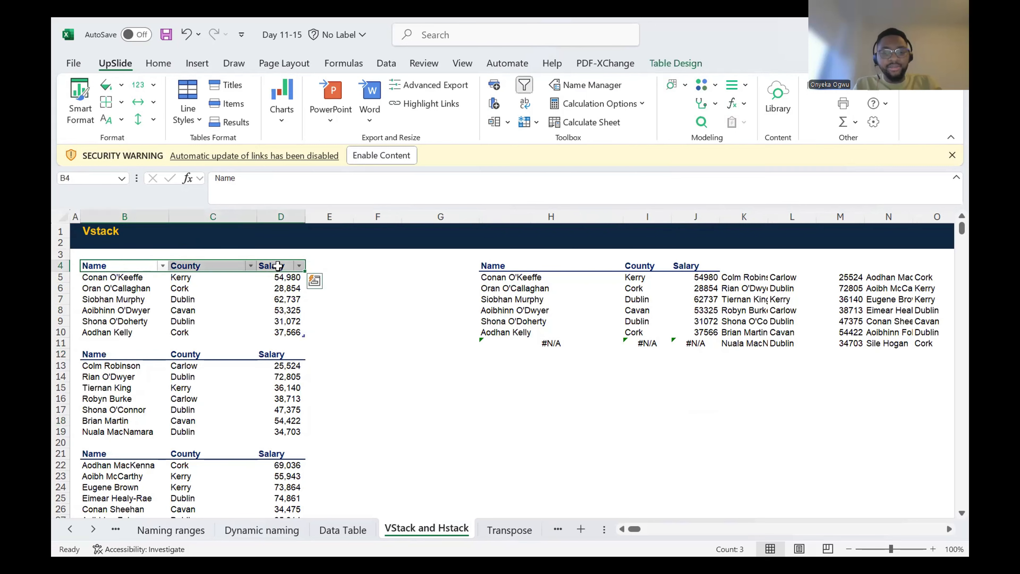
key("ctrl+c")
left_click(517, 526)
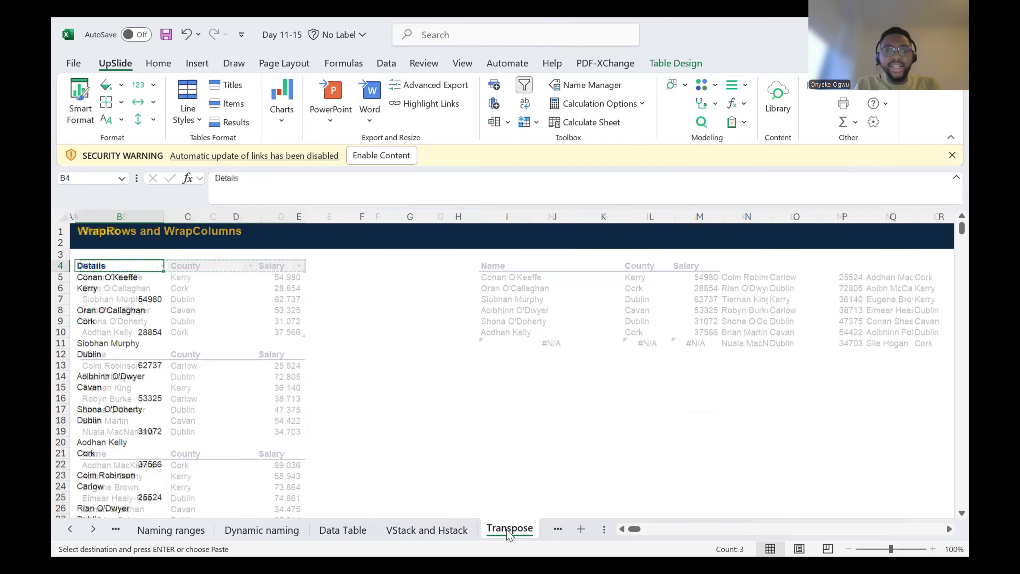
left_click(408, 278)
key("ctrl+v")
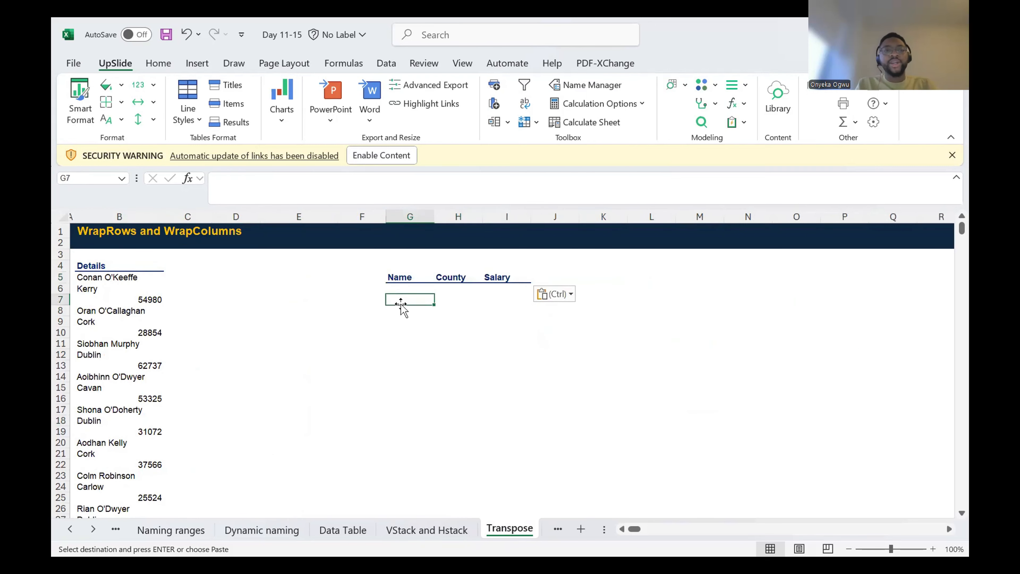
Step: Move the pasted Name, County and Salary headers up one row to G4:I4
key("ctrl+shift+Right")
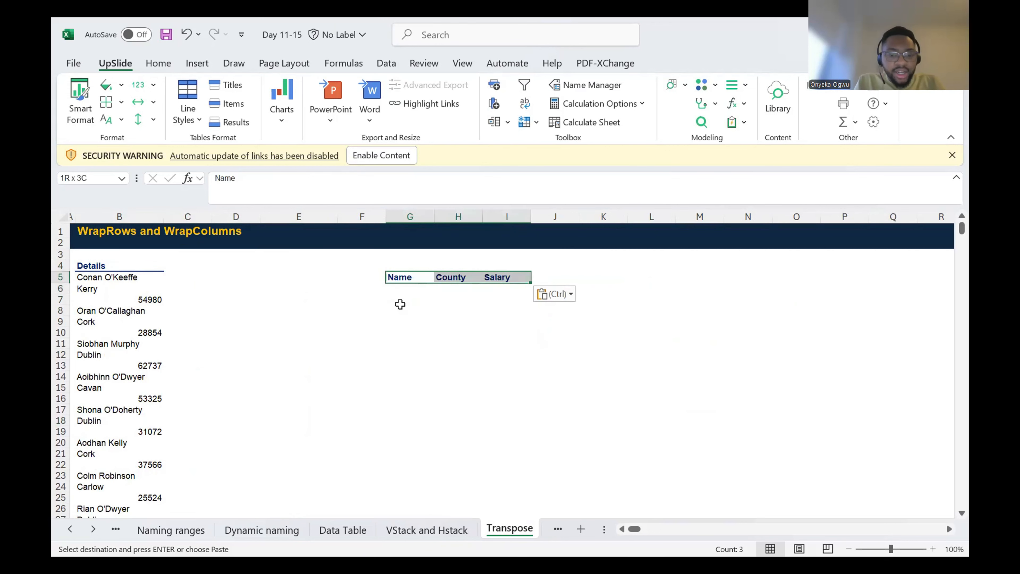
key("ctrl+x")
key("Up")
key("ctrl+v")
Step: Examine the extent of the Details list and its three-cell records, such as B5:B7 and B8:B10
key("Down")
key("Left")
key("Left")
key("Left")
key("Left")
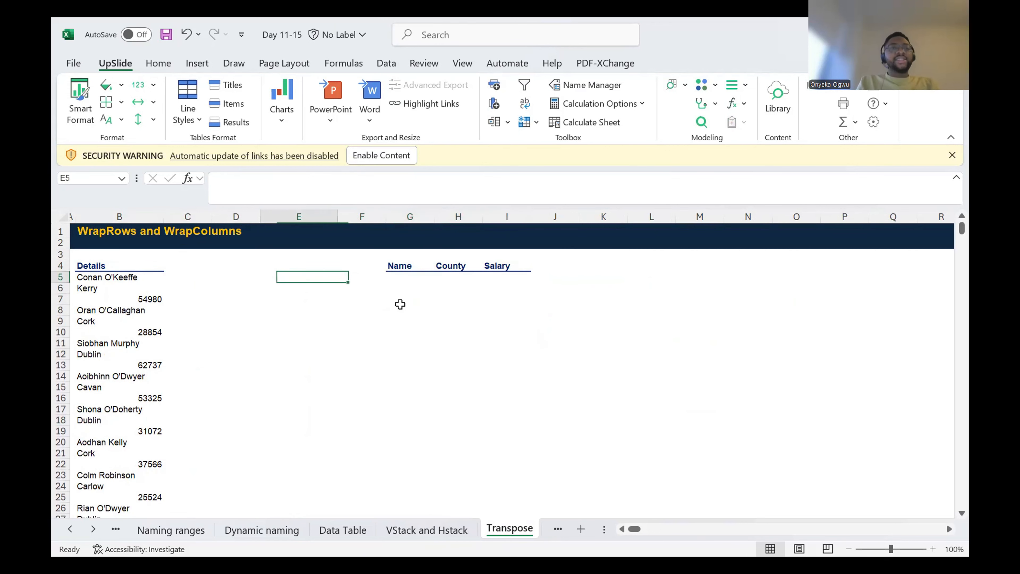
key("Left")
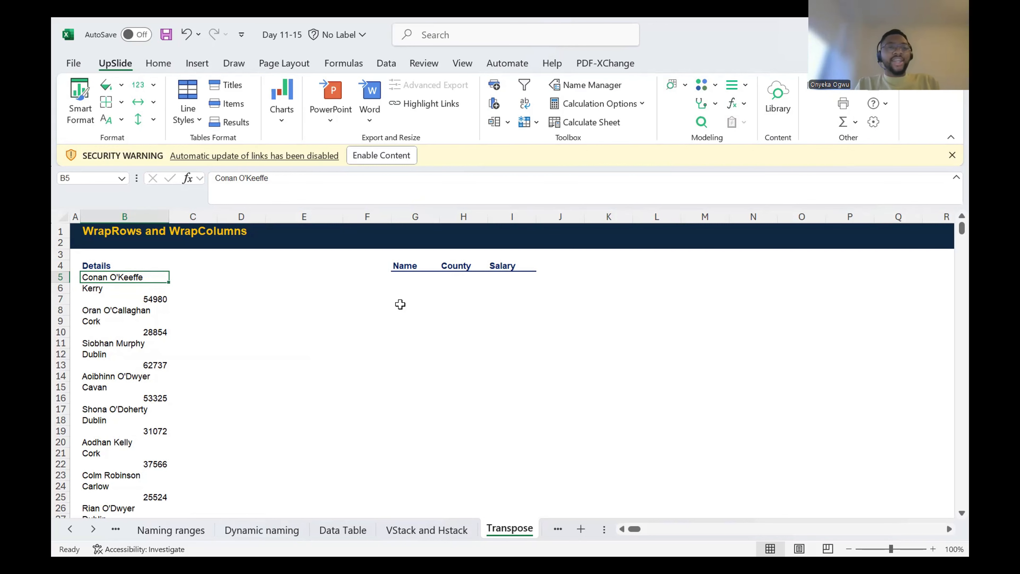
key("ctrl+shift+Down")
key("ctrl+Up")
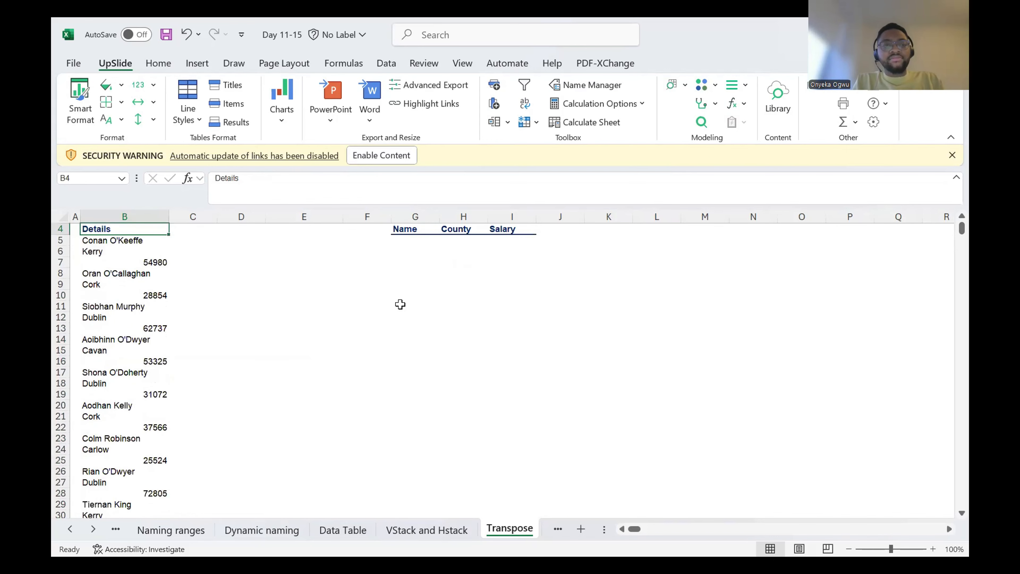
key("Up")
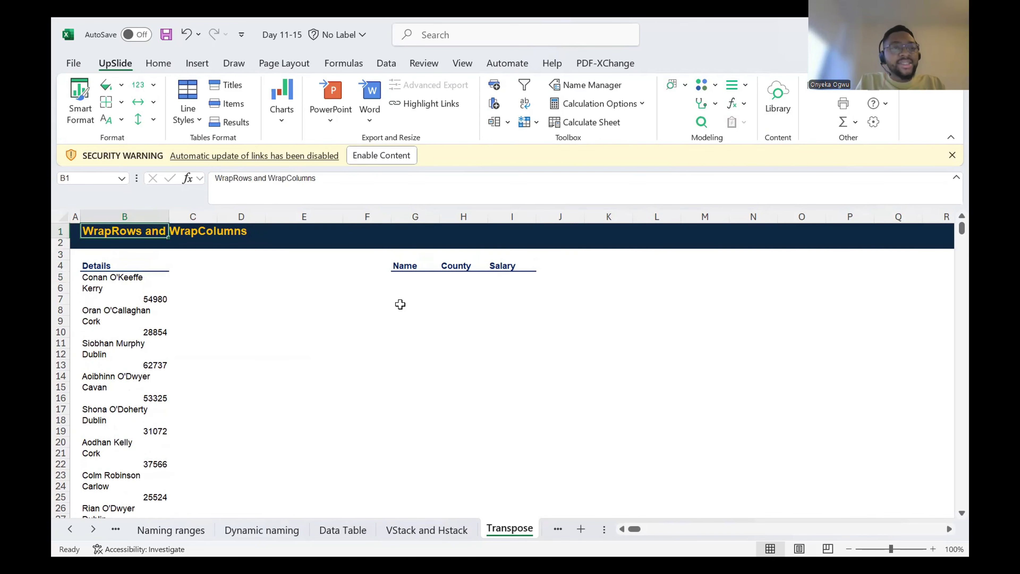
key("Down")
key("Down")
key("Down")
key("Up")
key("Down")
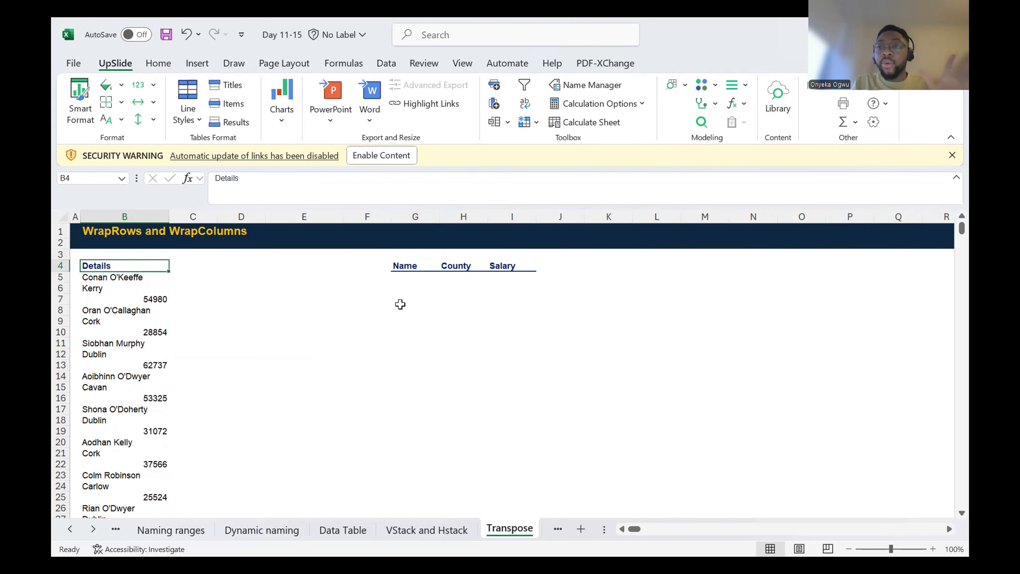
key("shift+Down")
key("Down")
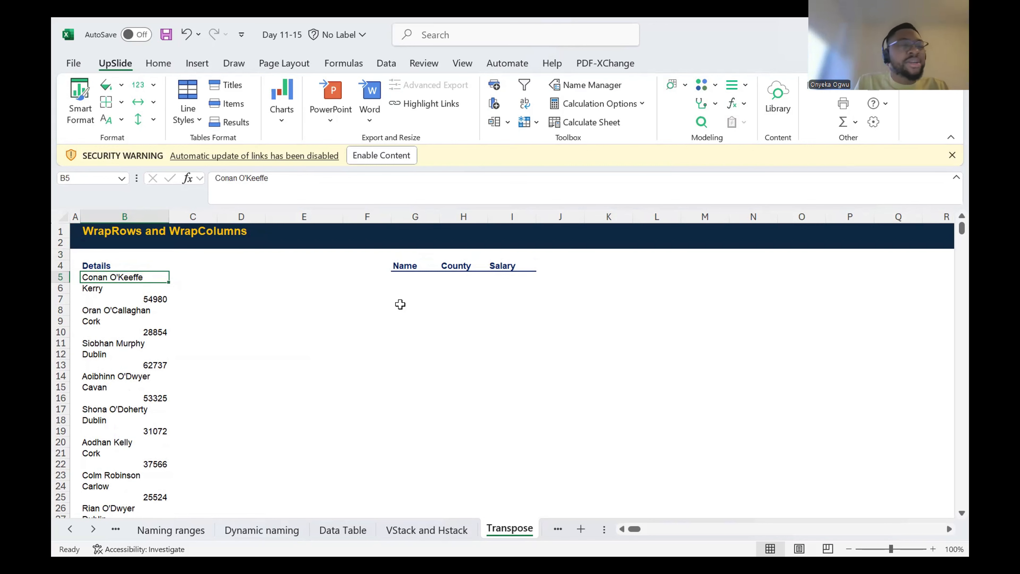
key("shift+Down")
key("shift+Down")
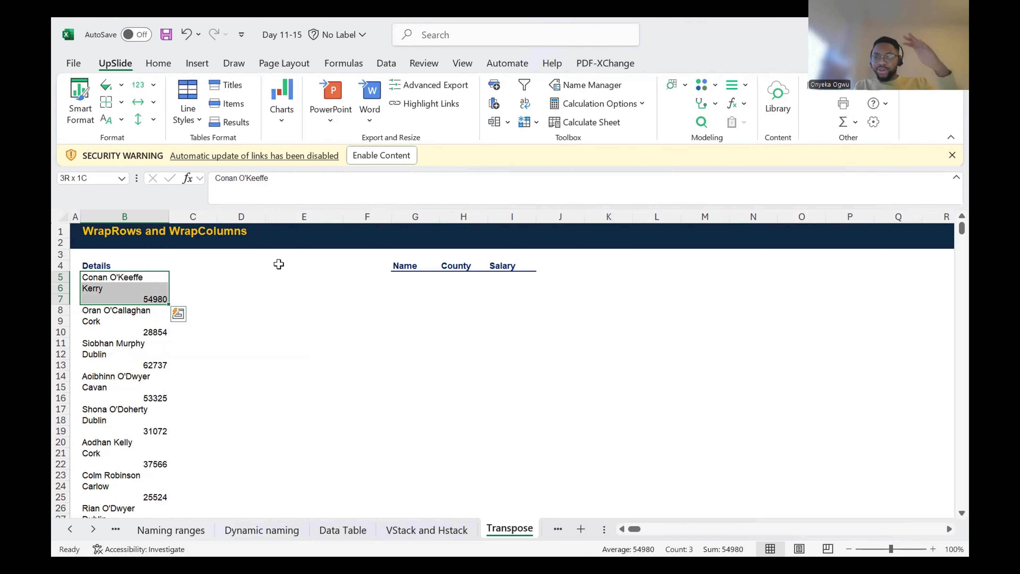
left_click(280, 289)
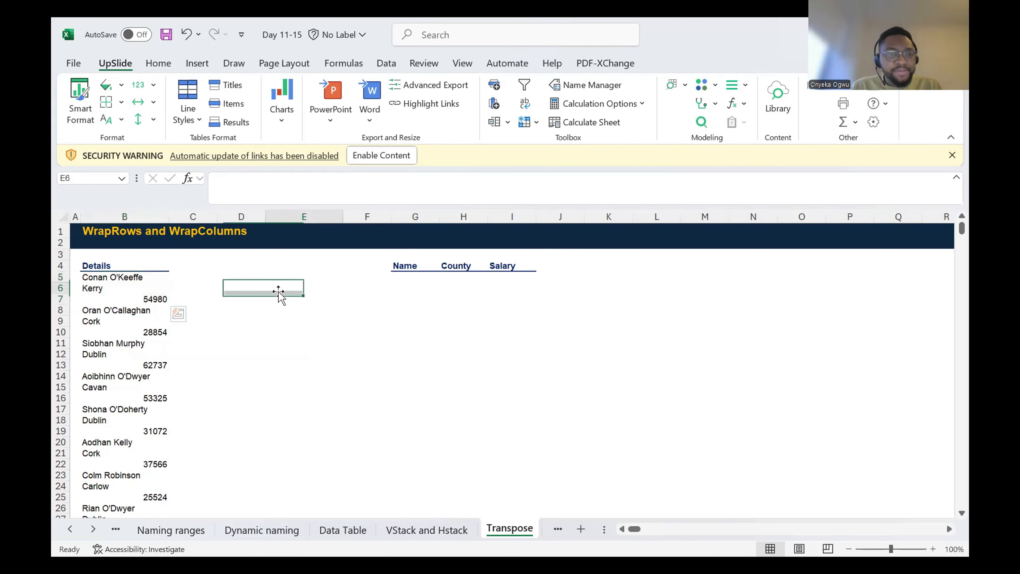
left_click_drag(207, 275, 187, 304)
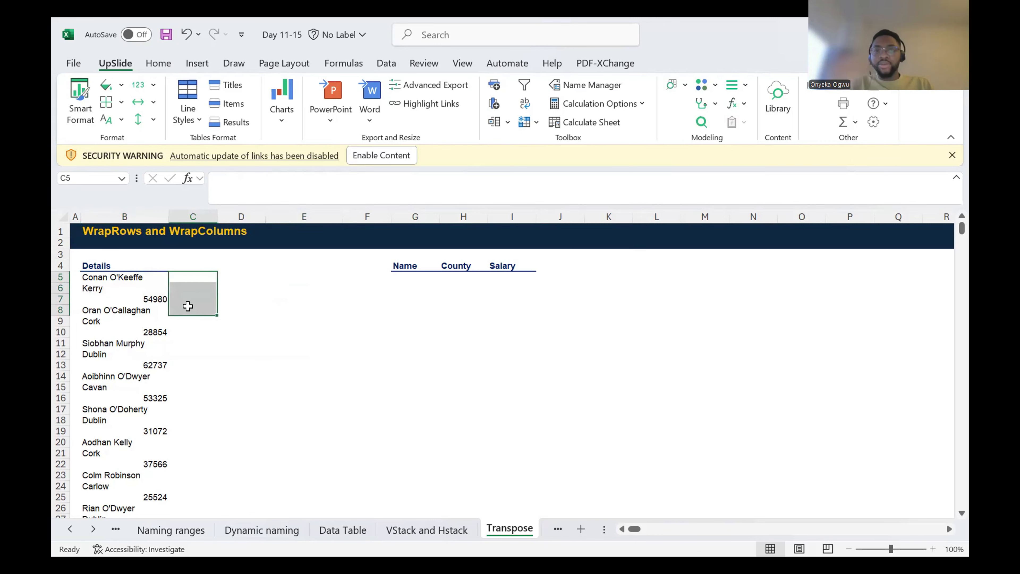
left_click_drag(123, 309, 133, 327)
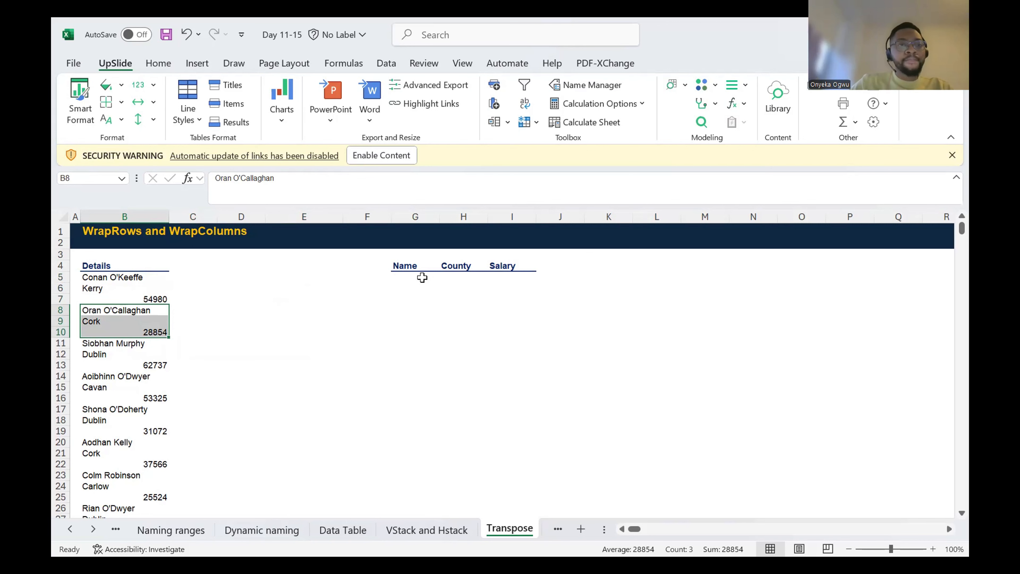
Step: Reshape the Details list into three columns by entering =WRAPROWS(B5:B64,3) in G5, and autofit column G's width
left_click(471, 275)
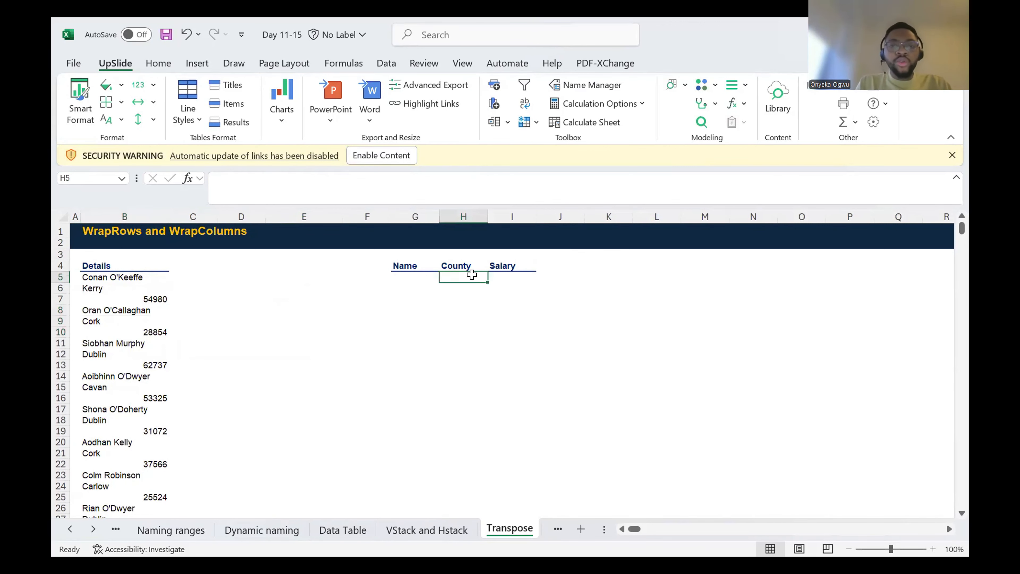
key("Left")
type("=")
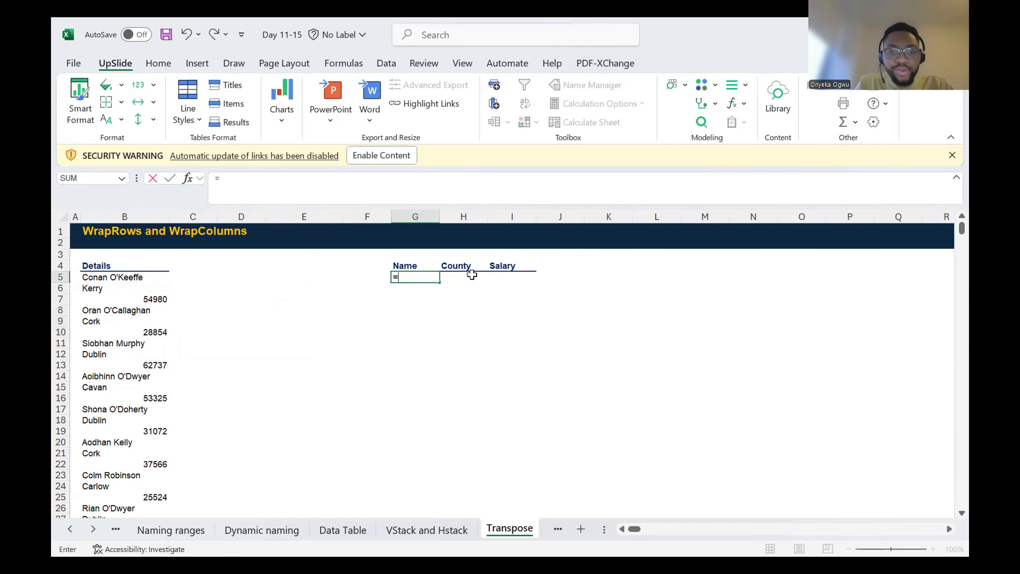
type("WRAPROWS(")
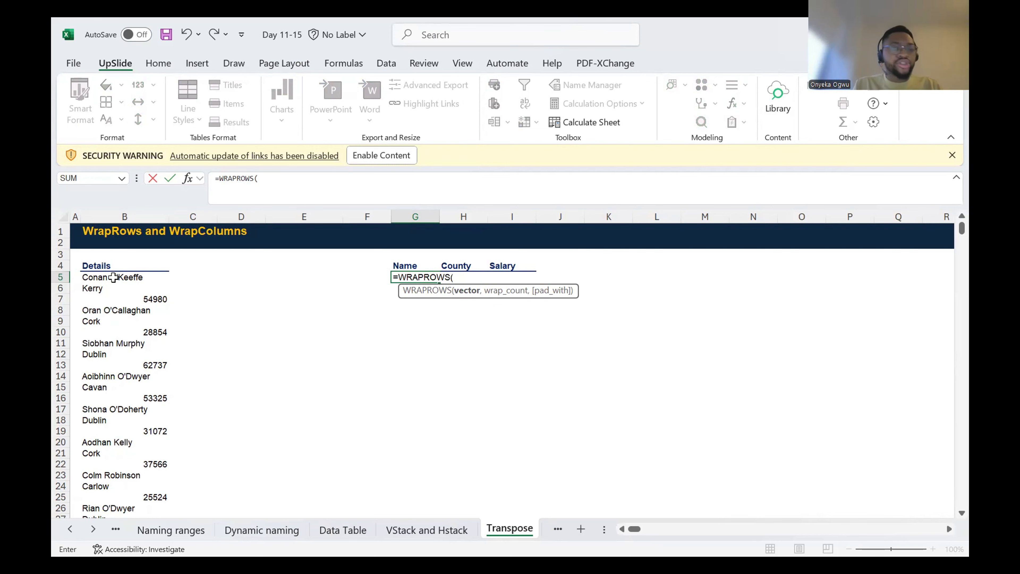
left_click(113, 277)
key("ctrl+shift+Down")
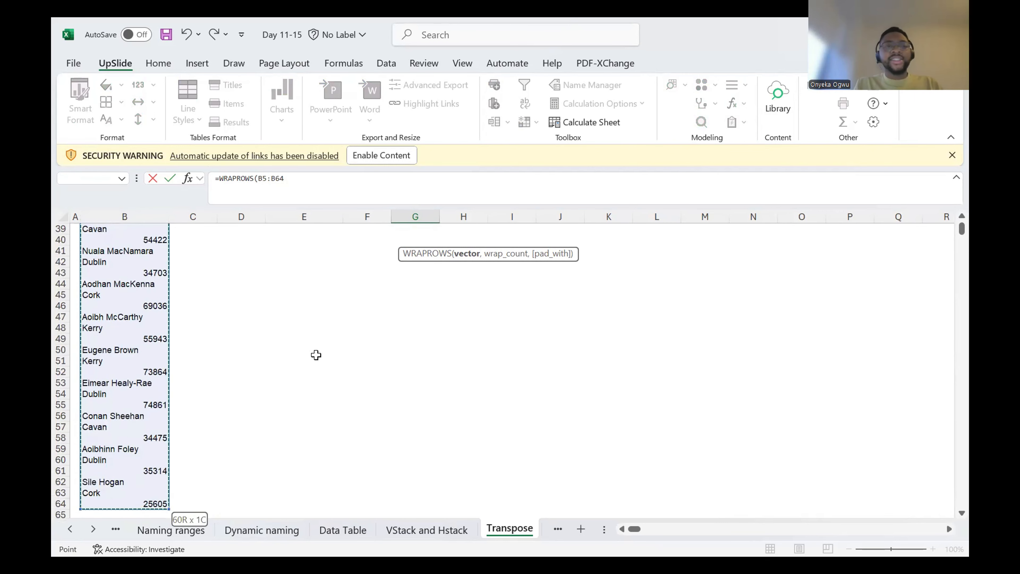
scroll(316, 355, "up", 13)
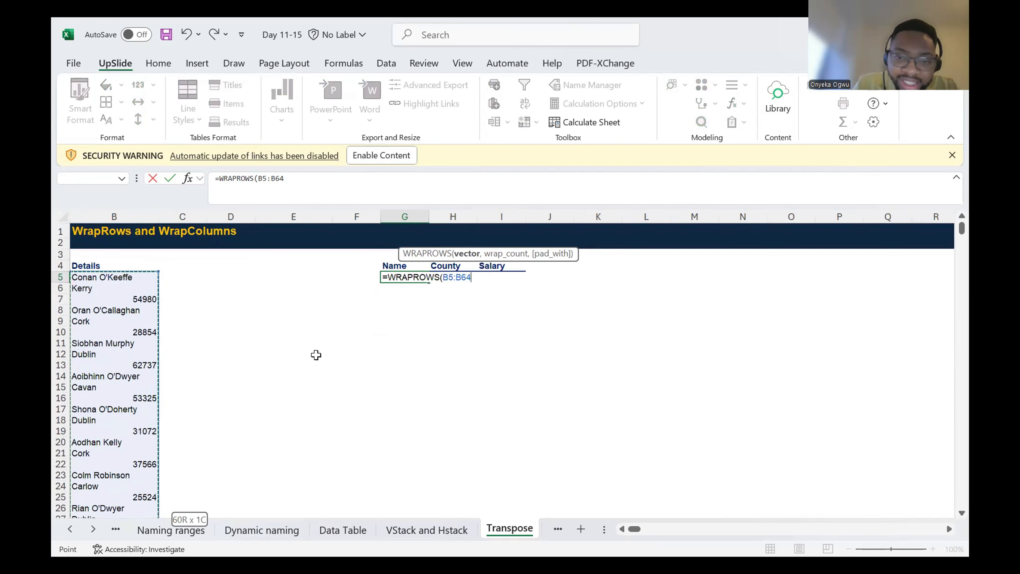
type(",")
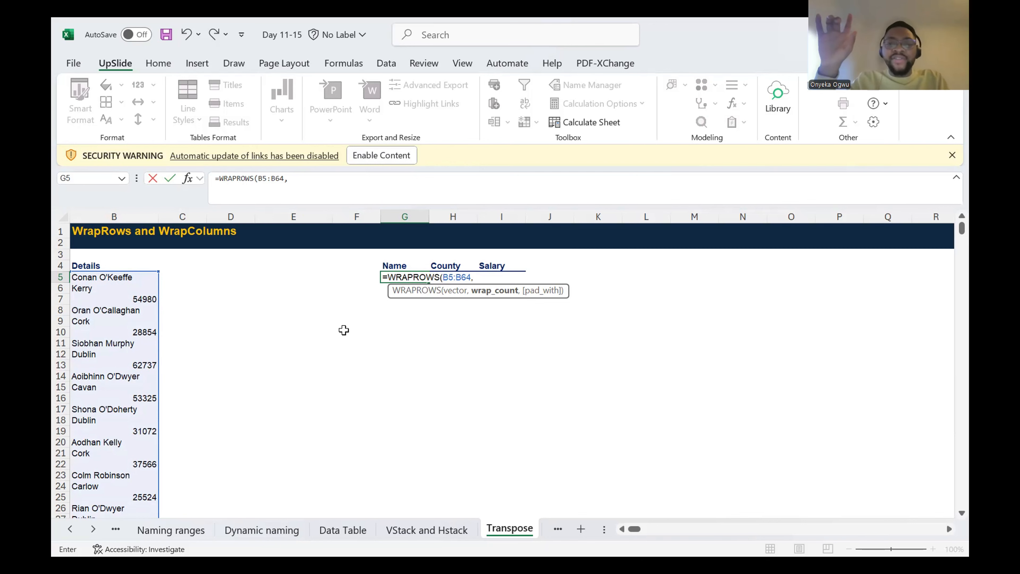
type("3")
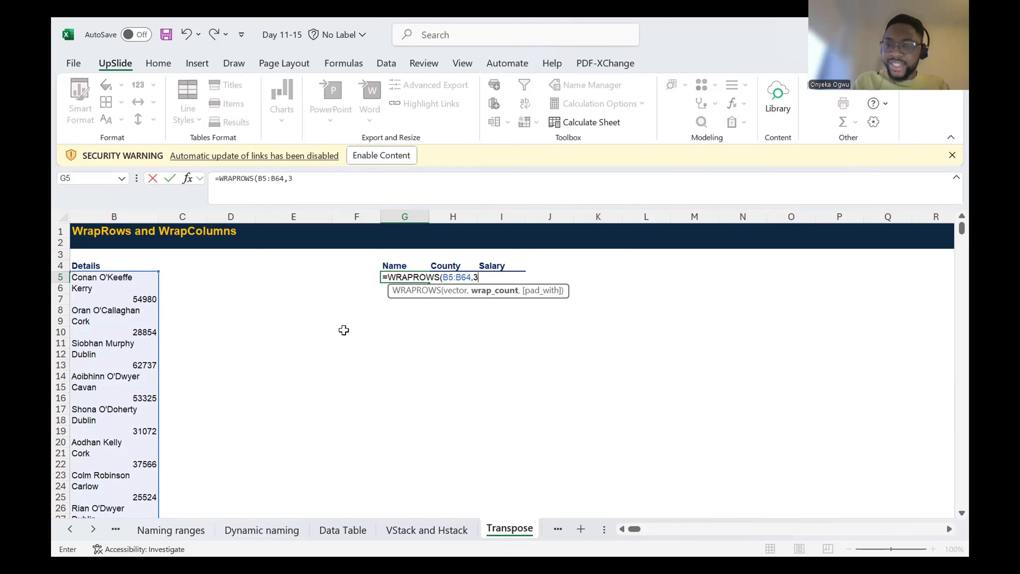
type(")")
key("Return")
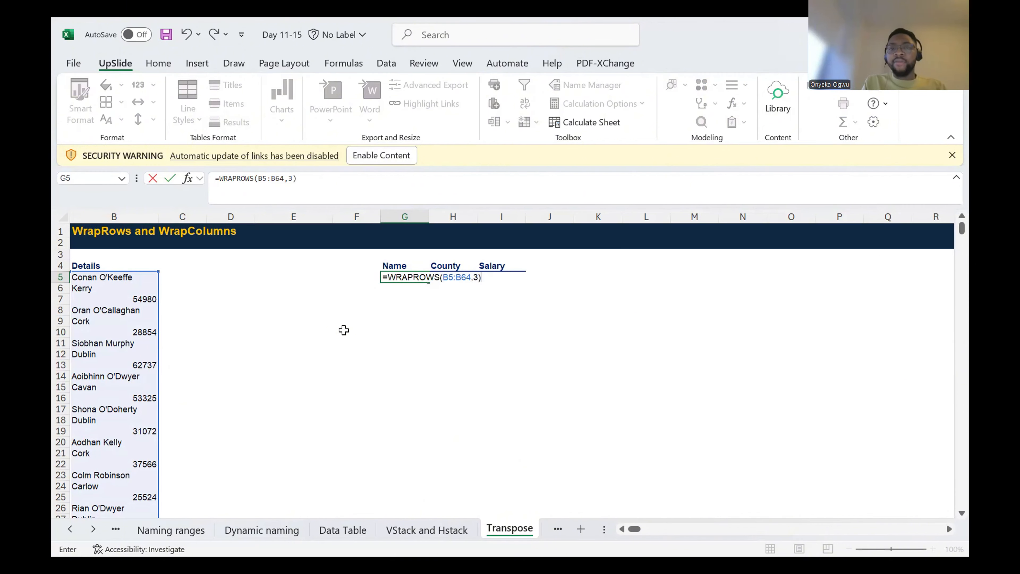
key("Up")
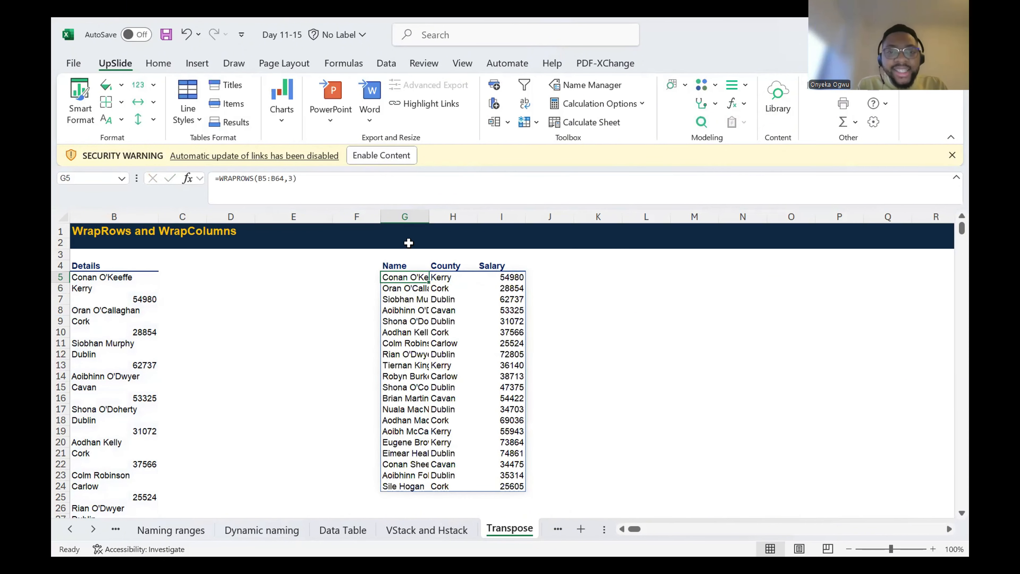
double_click(429, 217)
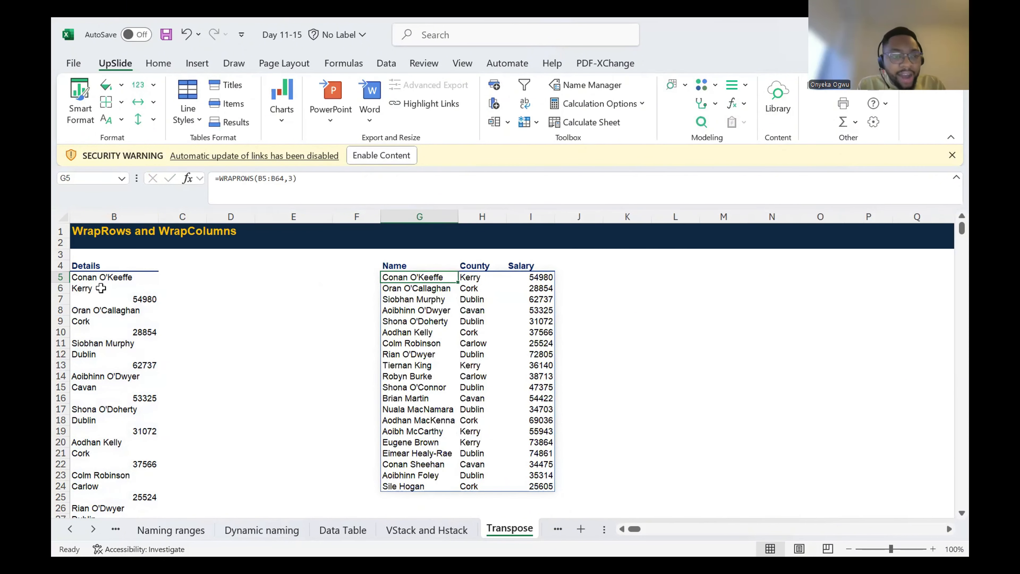
Step: Clear the WRAPROWS formula and its spilled results under the Name, County and Salary headers, G5:I24
left_click_drag(113, 279, 138, 298)
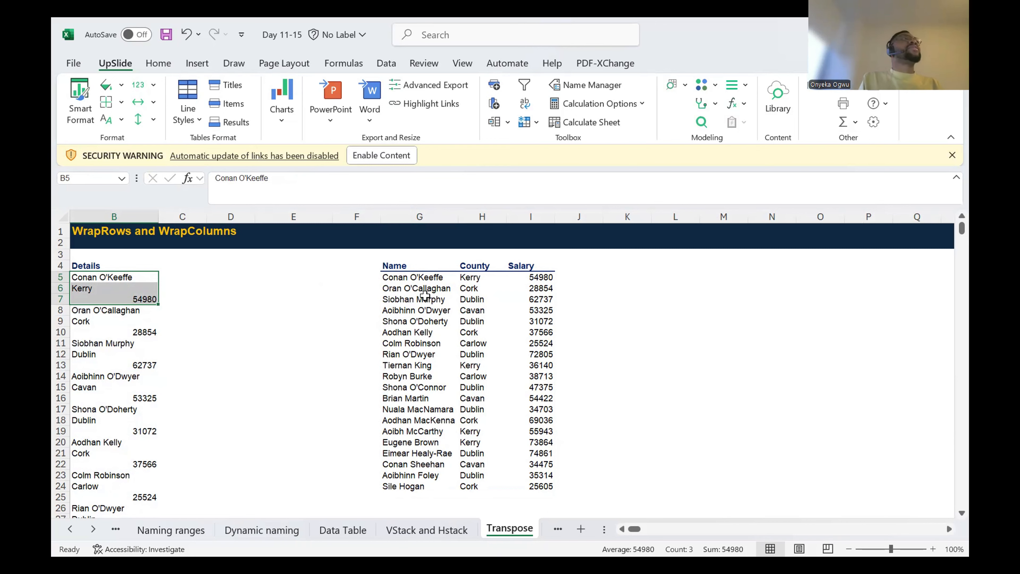
key("Right")
key("Right")
key("Right")
key("Right")
key("Right")
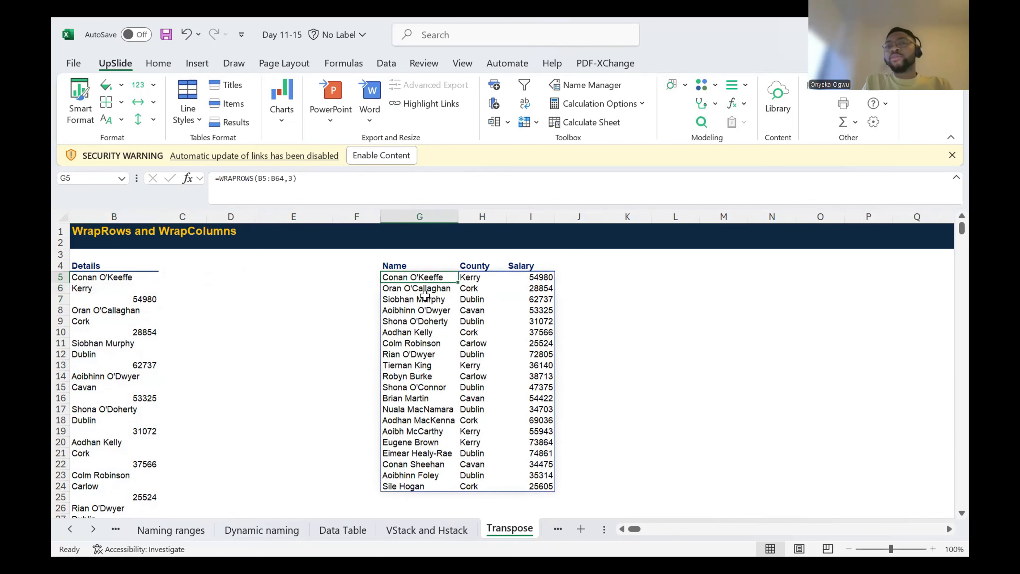
key("ctrl+shift+Down")
key("ctrl+shift+Right")
key("Delete")
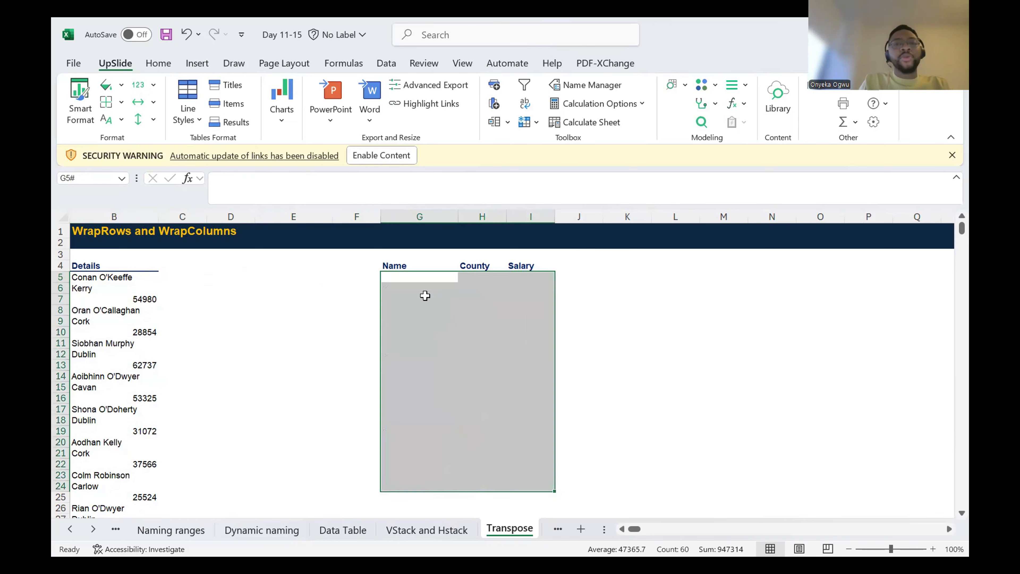
key("Down")
key("Up")
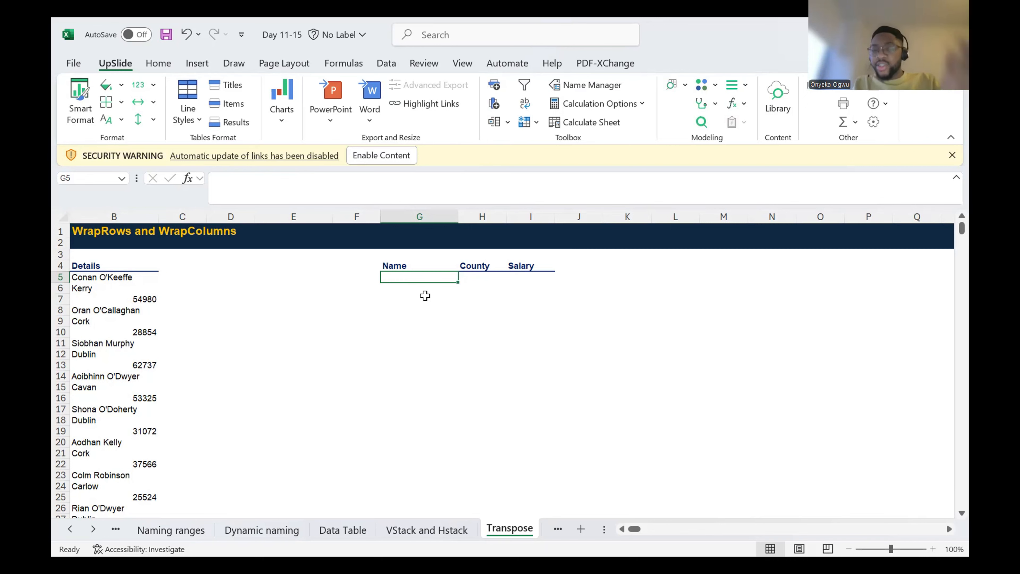
type("=")
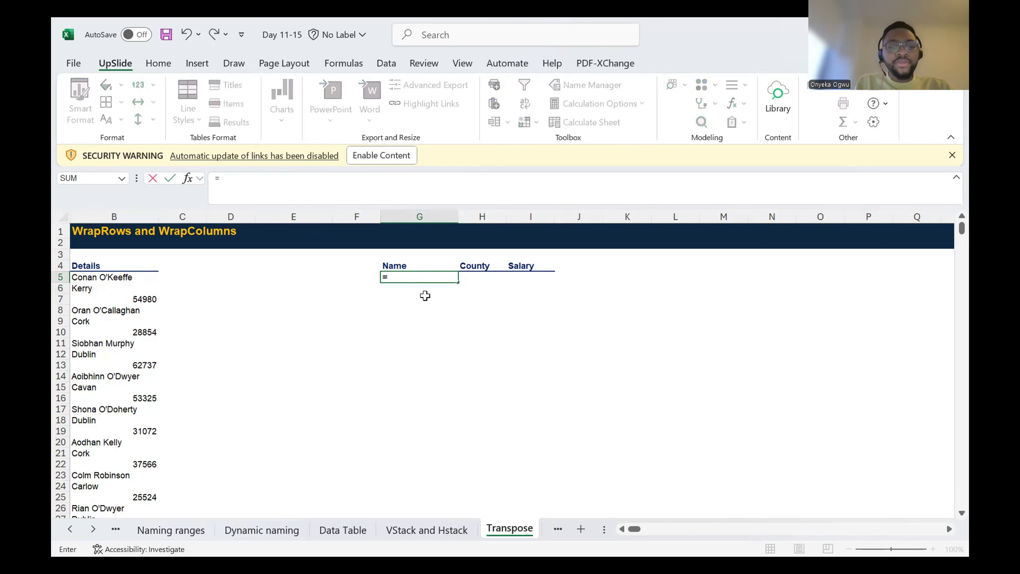
key("Escape")
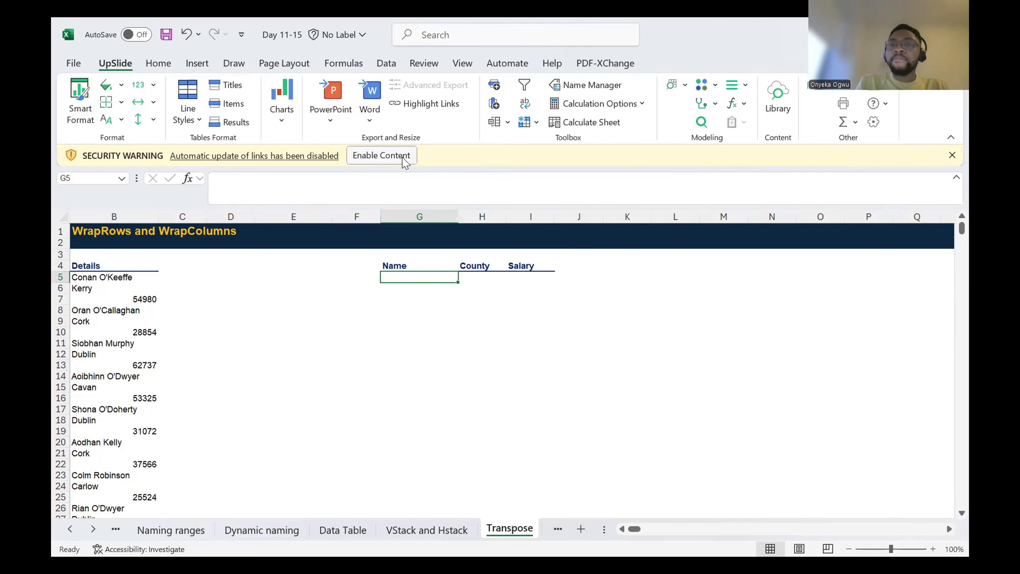
Step: Link the first record's cells G5, H5 and I5 to B5, B6 and B7 with the formulas =B5, =B6 and =B7
type("=")
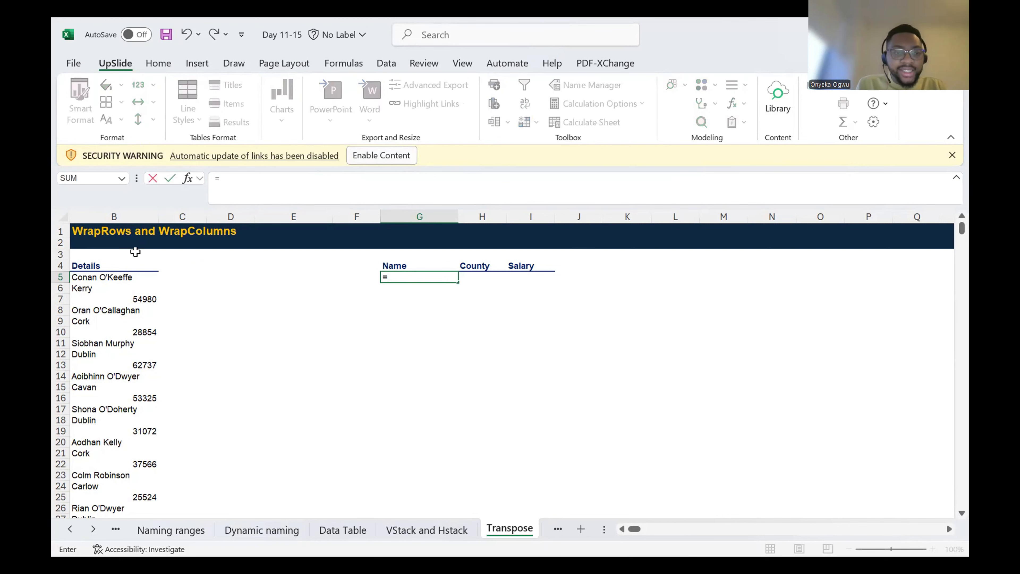
left_click(93, 277)
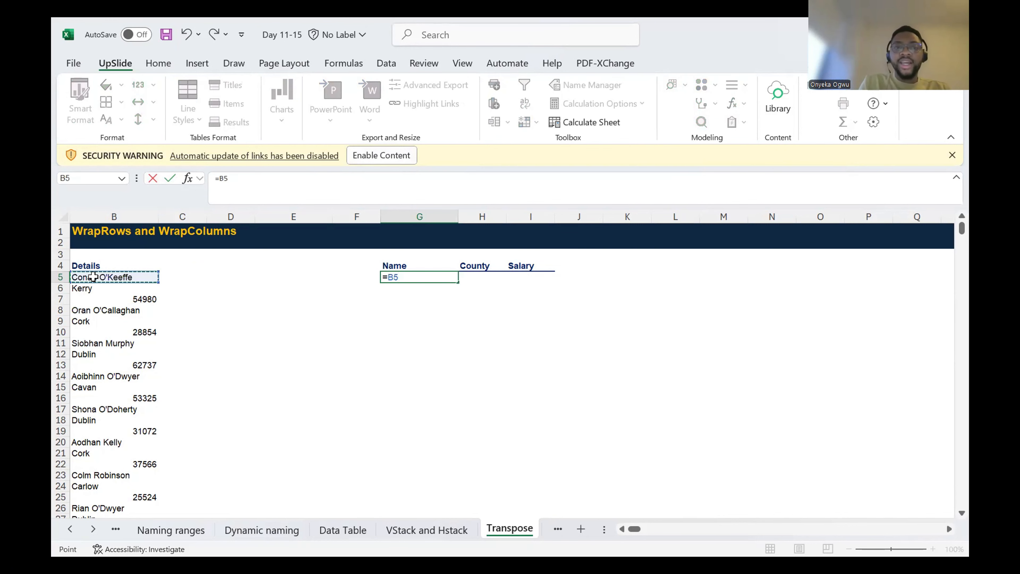
key("Return")
key("Up")
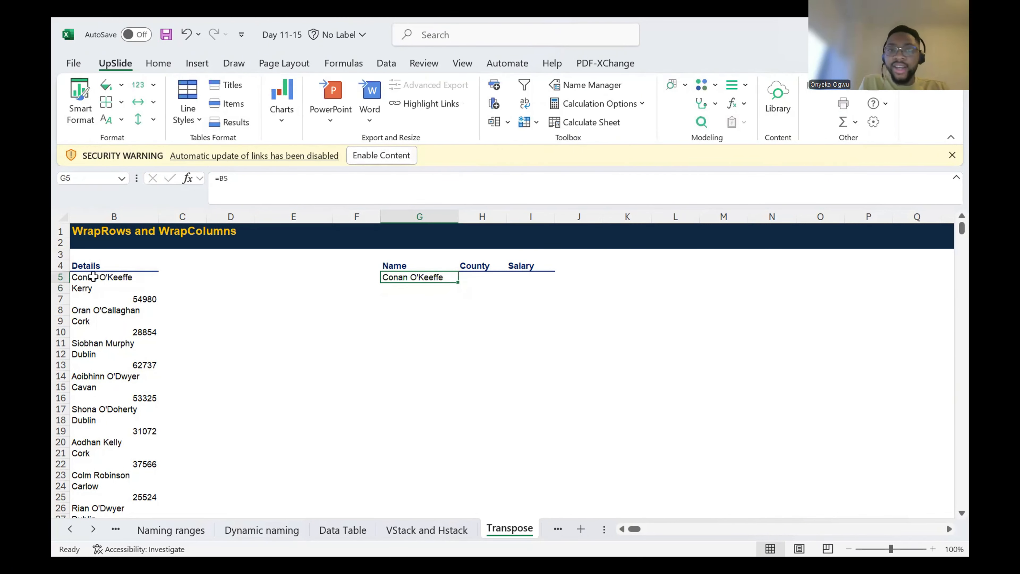
key("Right")
type("=")
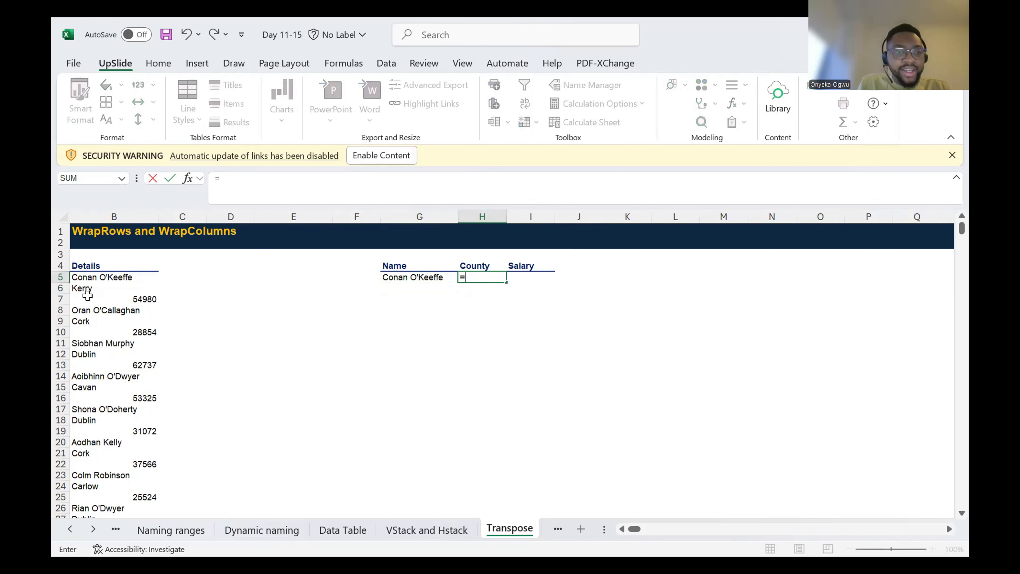
left_click(79, 292)
key("Return")
key("Up")
key("Right")
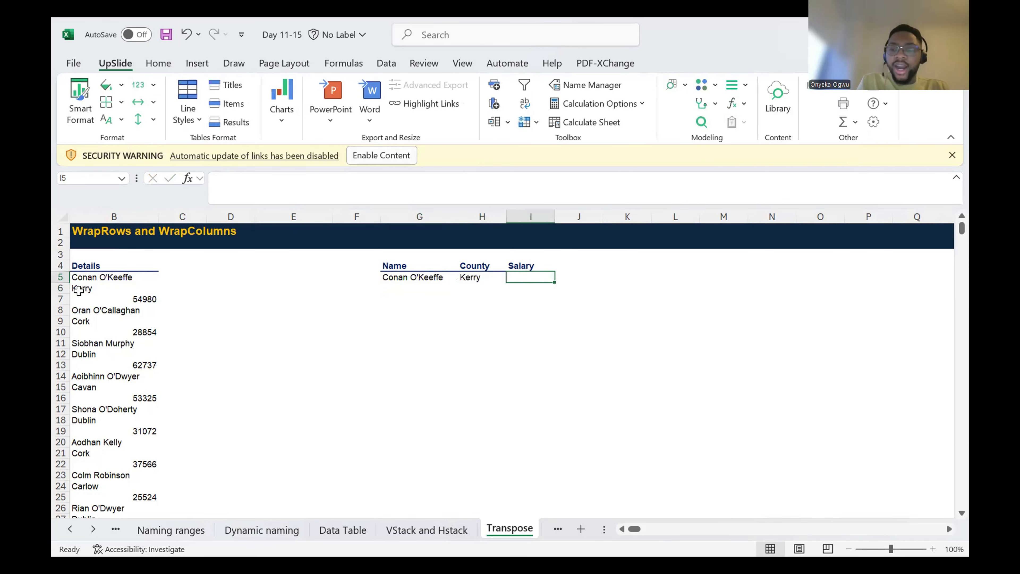
type("=")
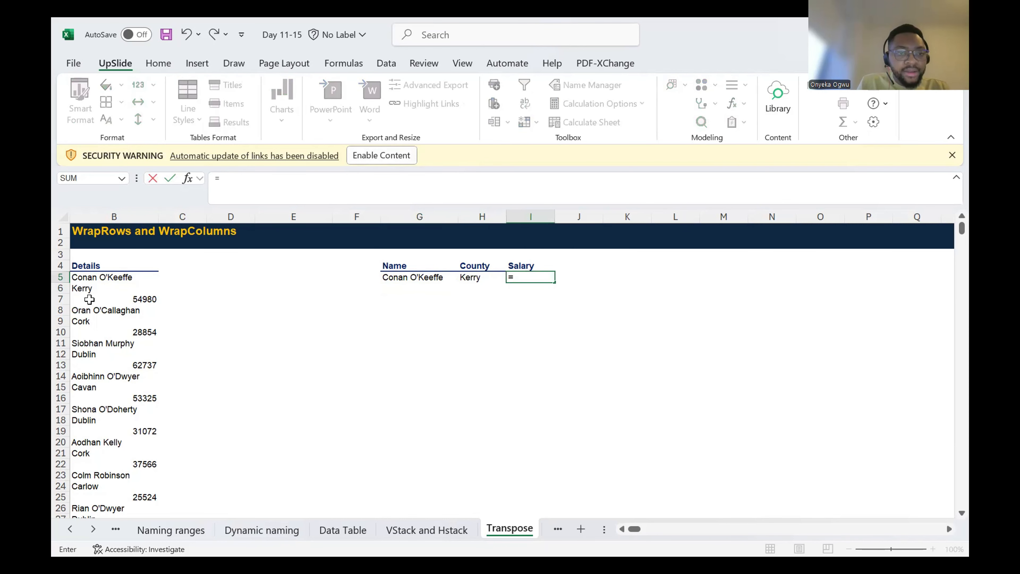
left_click(89, 299)
key("Return")
key("Left")
key("Left")
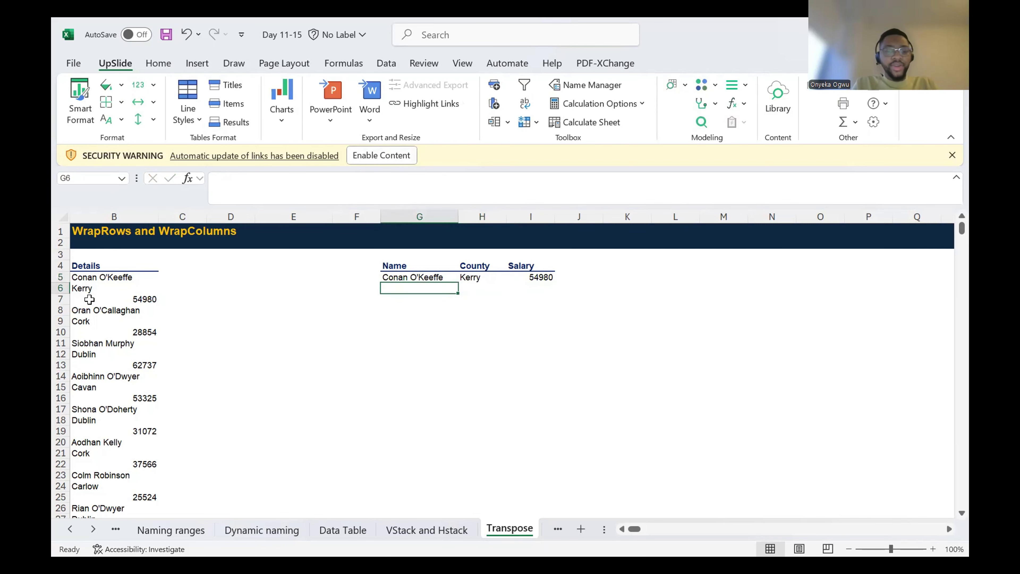
Step: Check the cell references behind the Name, County and Salary entries in G5:I5
key("Up")
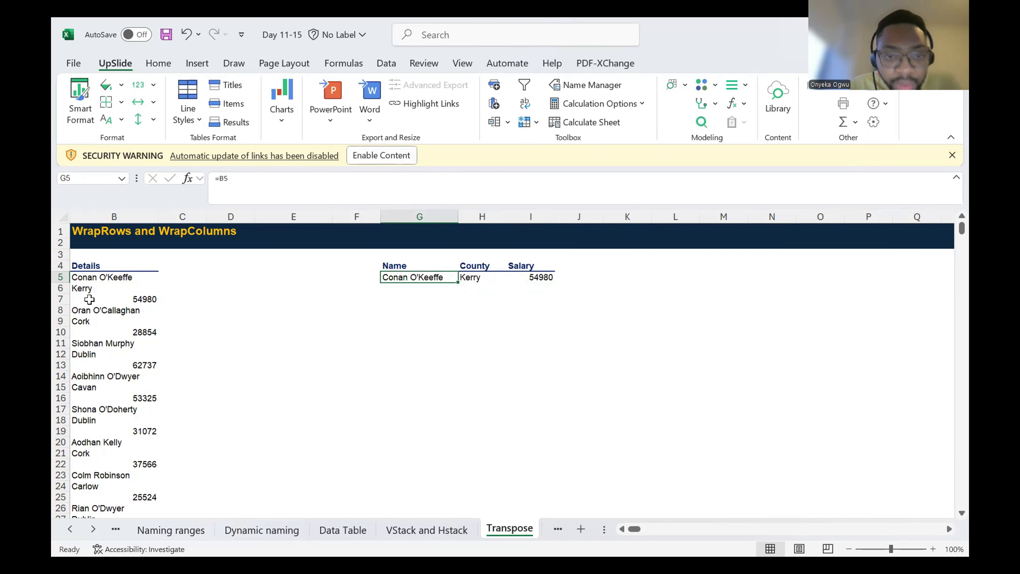
key("Right")
key("Right")
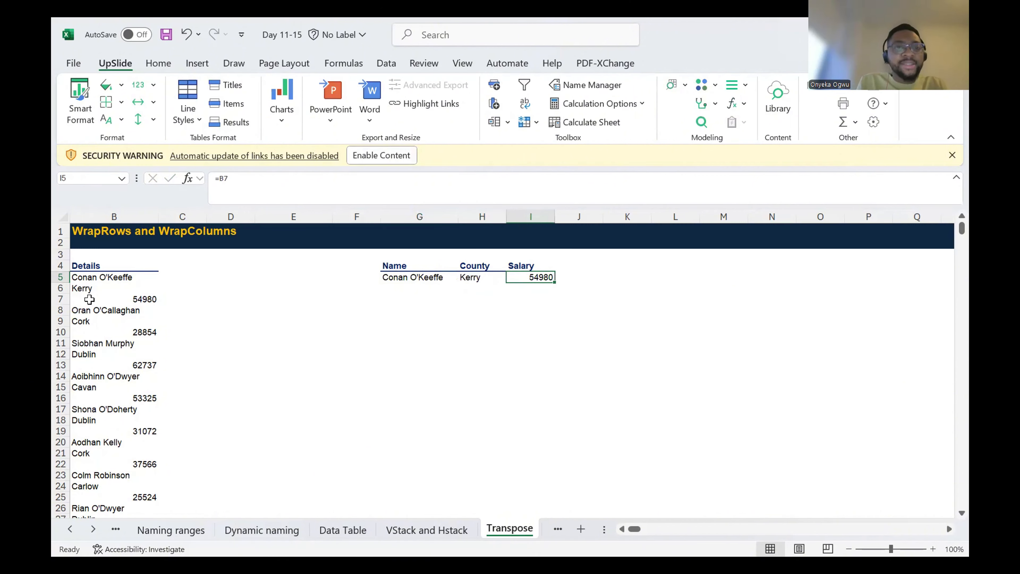
key("Left")
key("Left")
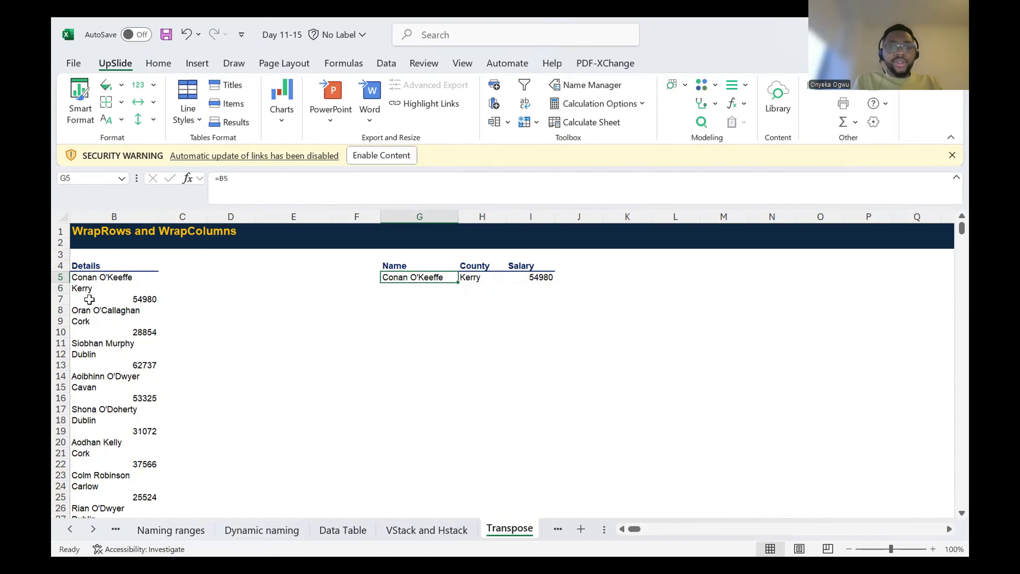
key("shift+Right")
key("shift+Right")
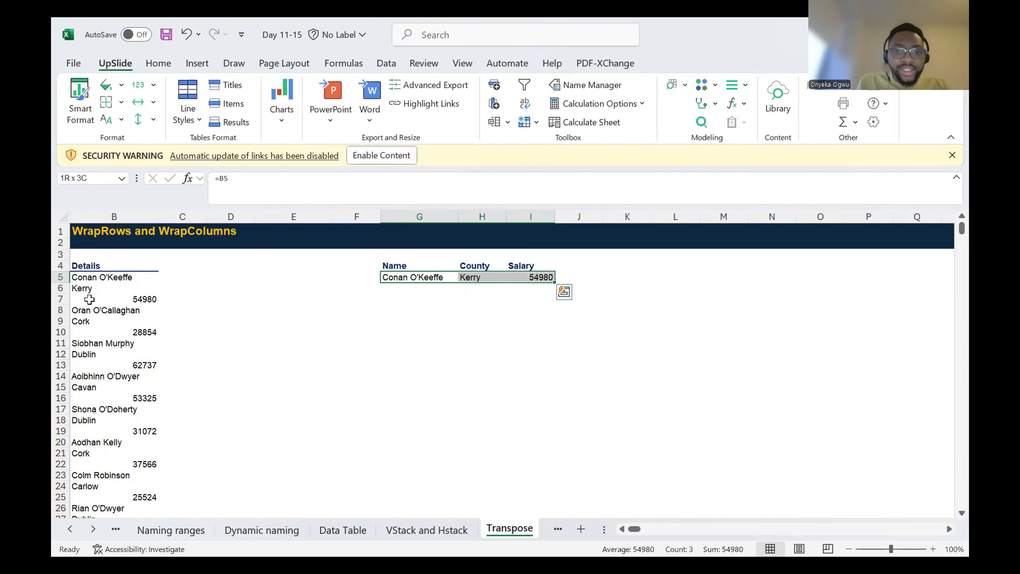
Step: Enter the second record's source references as plain text in row 6: B8 in G6, B9 in H6 and B10 in I6
key("Left")
key("Down")
key("Right")
type("B8")
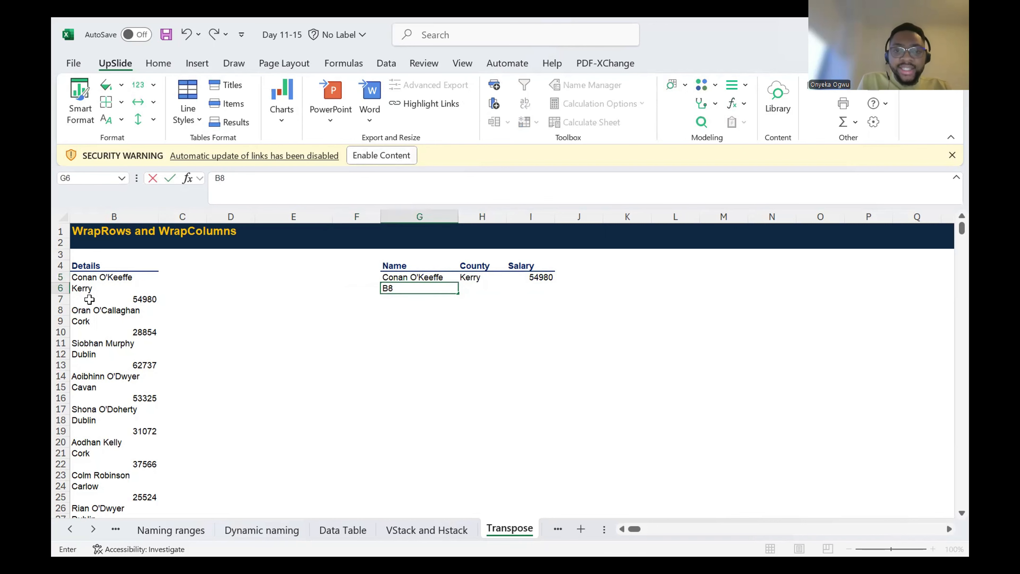
key("Tab")
type("B")
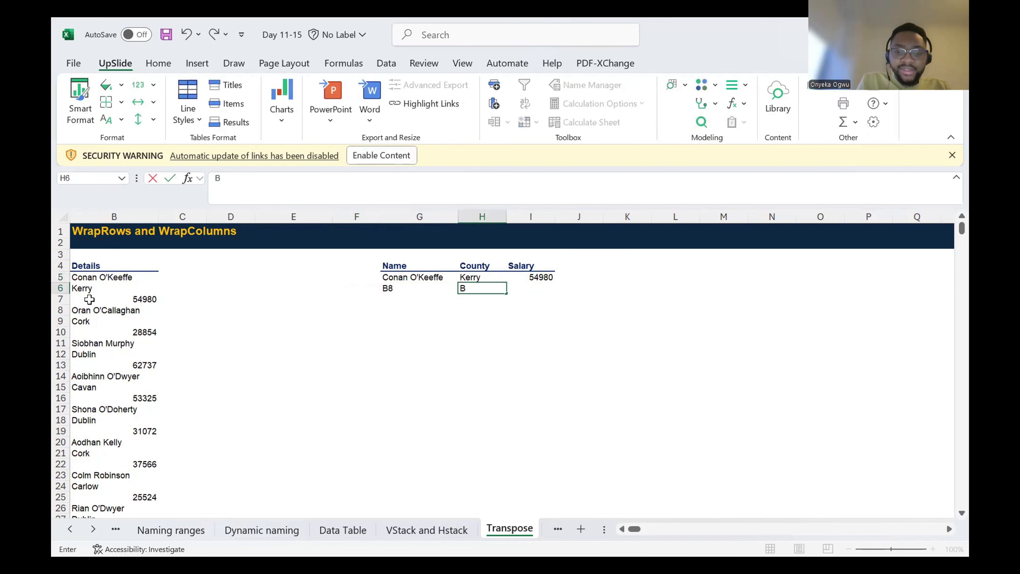
type("9")
key("Tab")
type("B10")
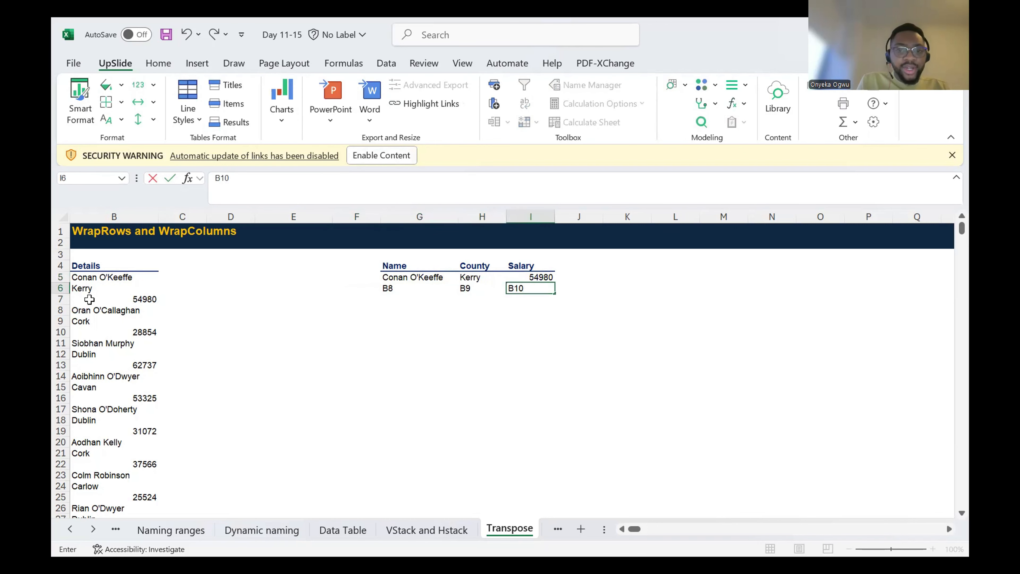
key("Up")
Step: Replace the link formulas in G5, H5 and I5 with the plain text references B5, B6 and B7
key("Left")
key("Left")
key("Left")
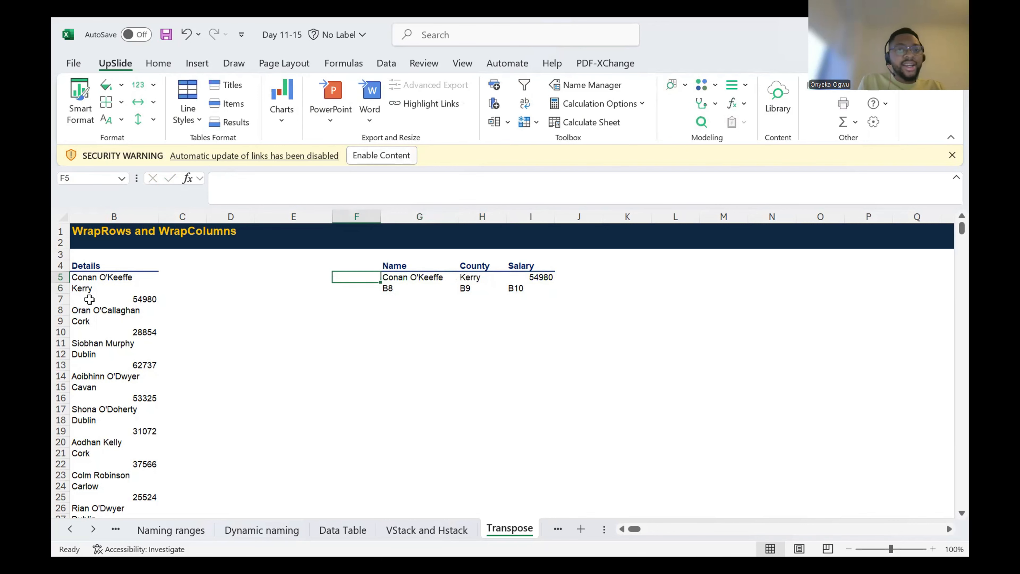
key("Right")
type("B5")
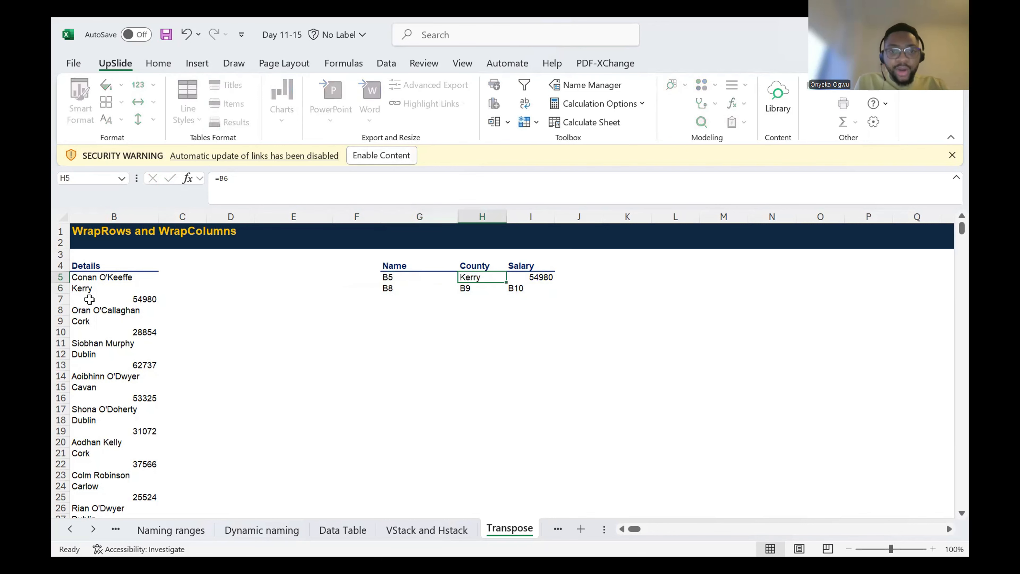
key("Return")
key("Up")
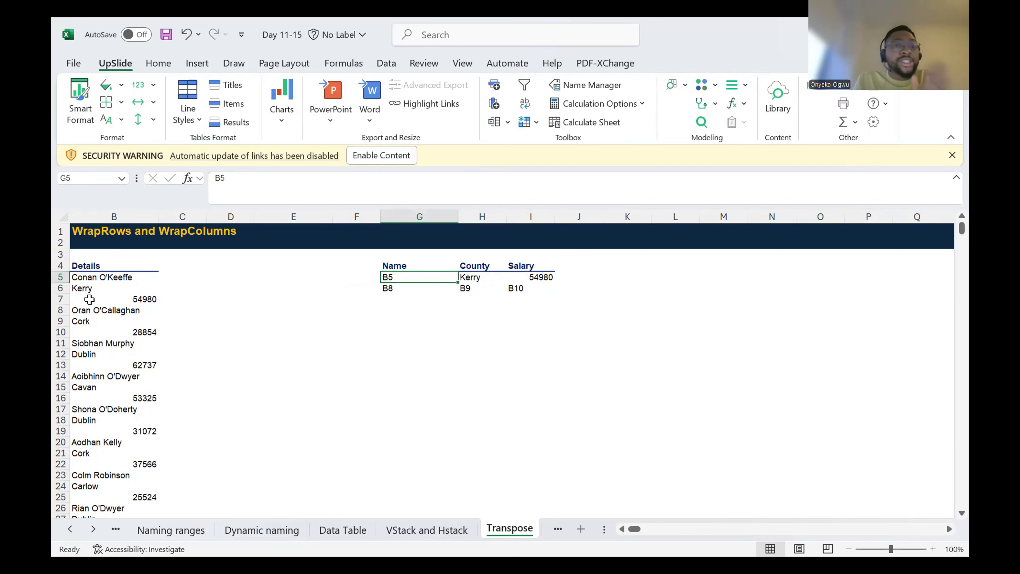
key("Right")
type("B6")
key("Tab")
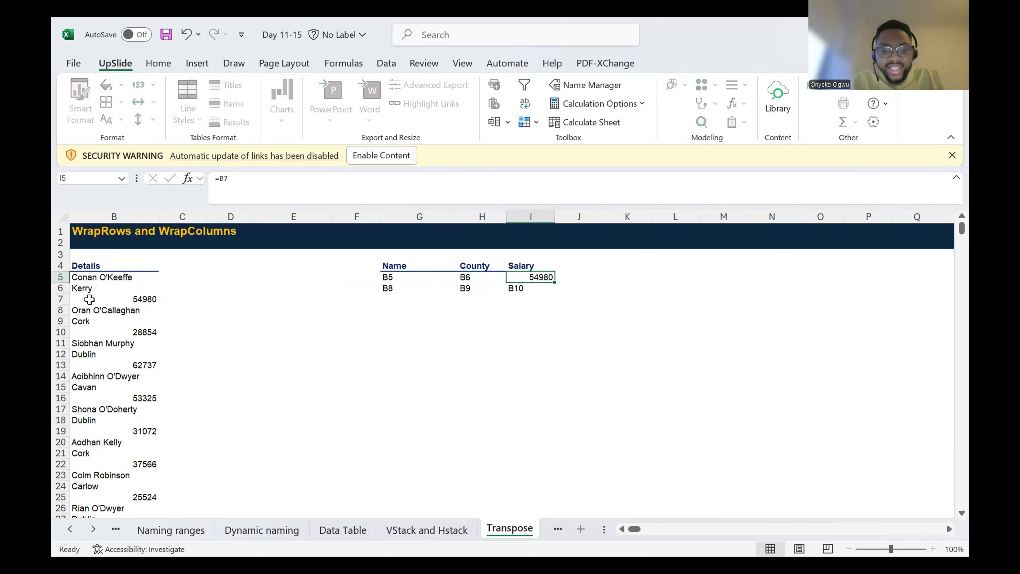
type("B7")
key("Return")
key("Up")
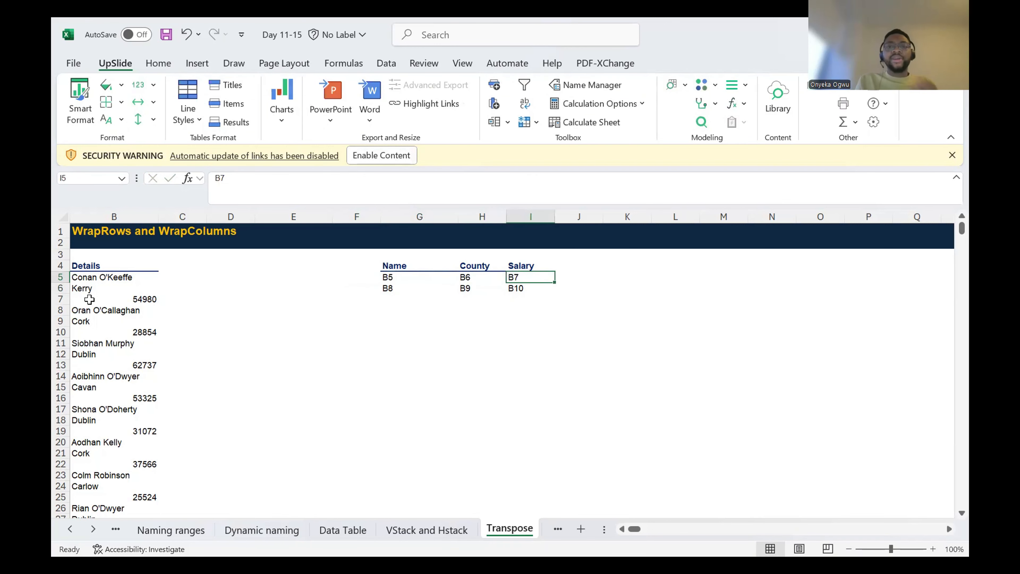
key("Left")
key("Left")
key("Left")
key("Right")
key("Right")
key("Right")
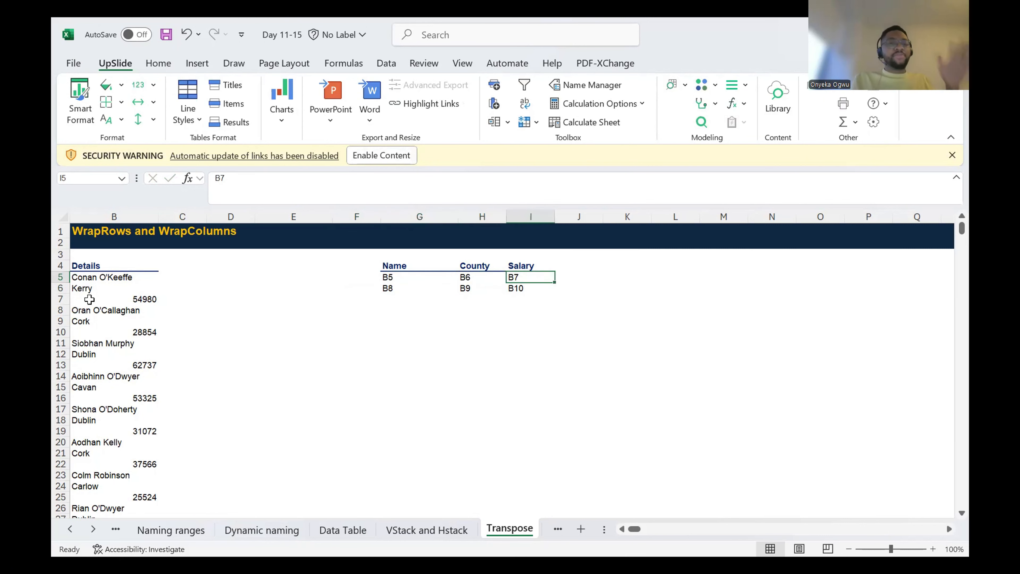
key("Left")
key("Left")
key("Left")
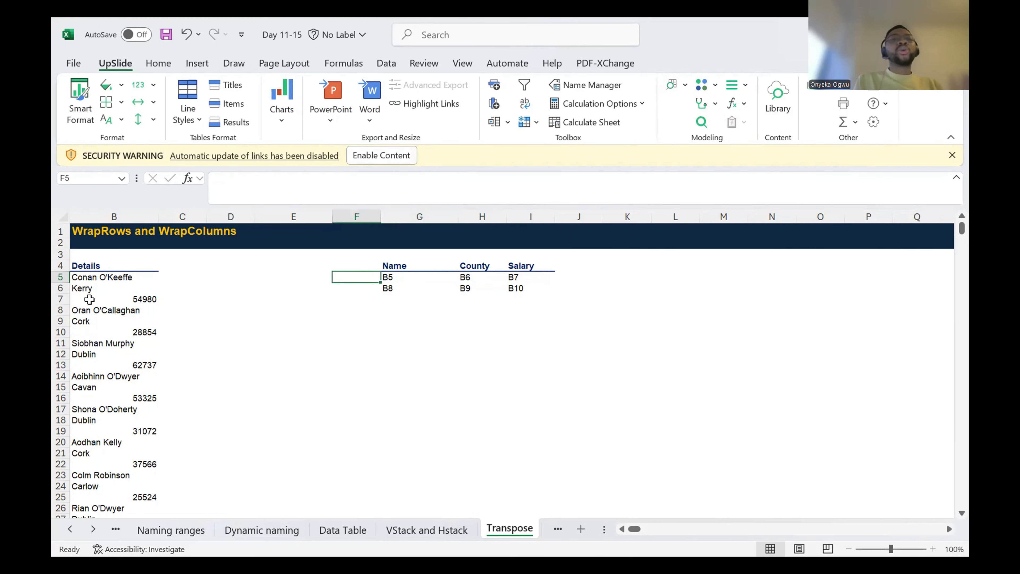
Step: Prefix the first record's Name and County references with OO, making G5 OOB5 and H5 OOB6
key("Right")
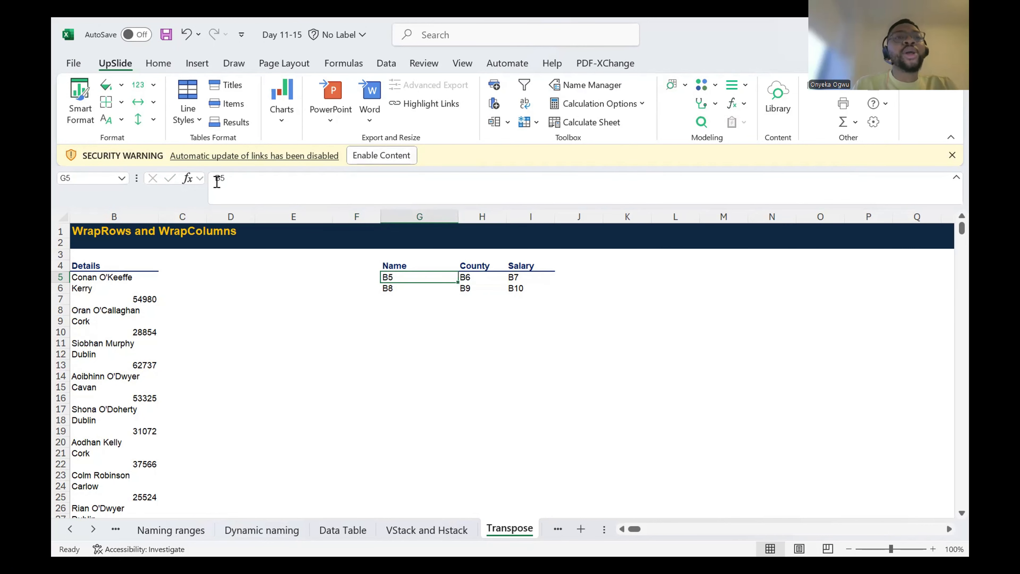
left_click(217, 181)
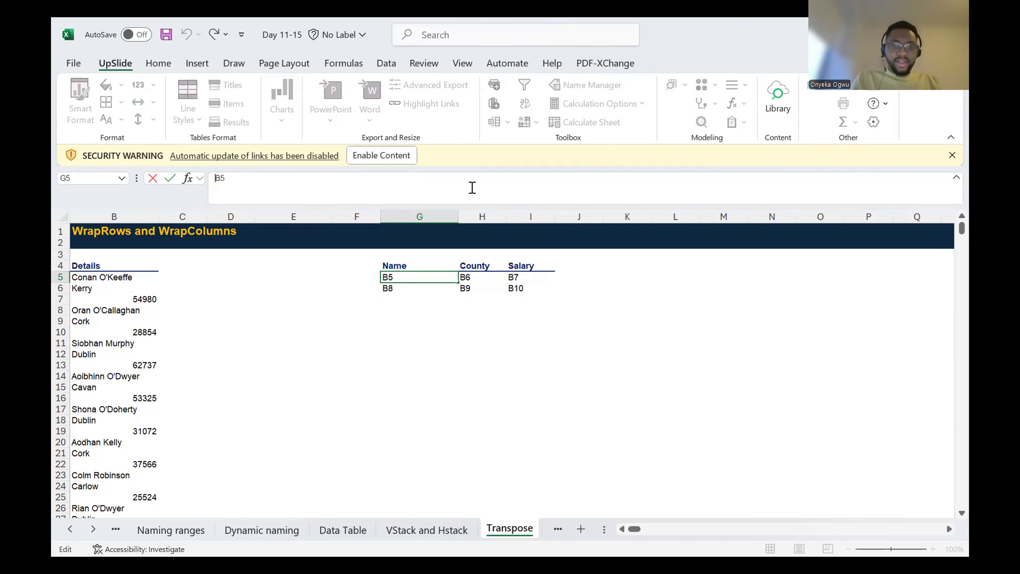
type("OO")
key("Return")
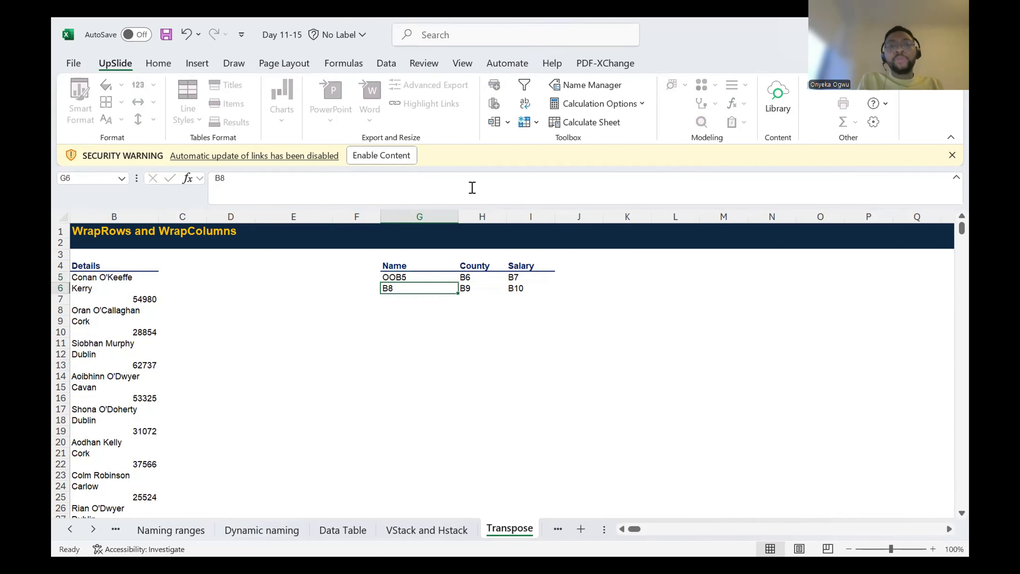
key("Up")
key("Right")
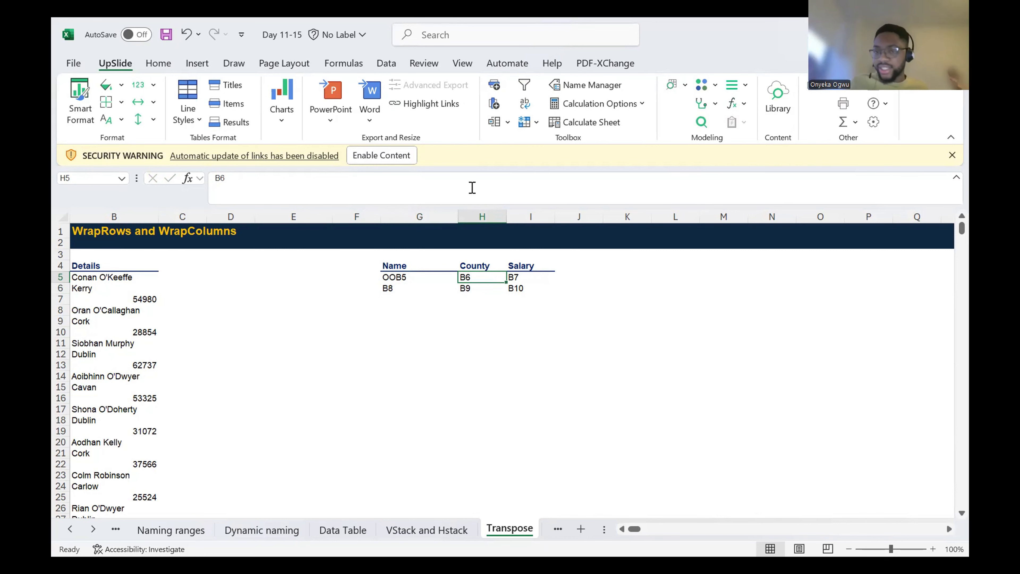
left_click(225, 179)
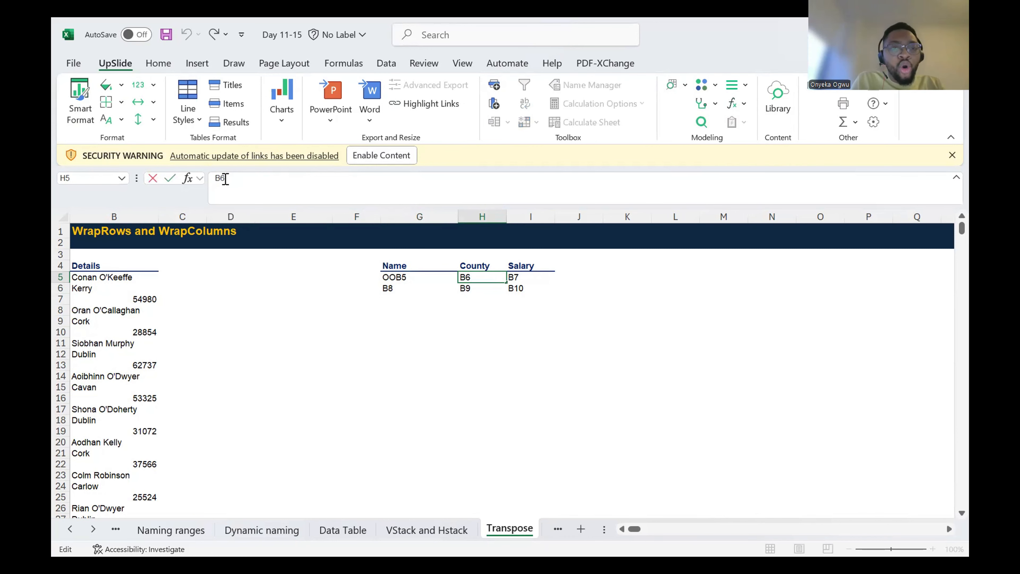
key("Home")
type("OO")
key("Return")
key("Up")
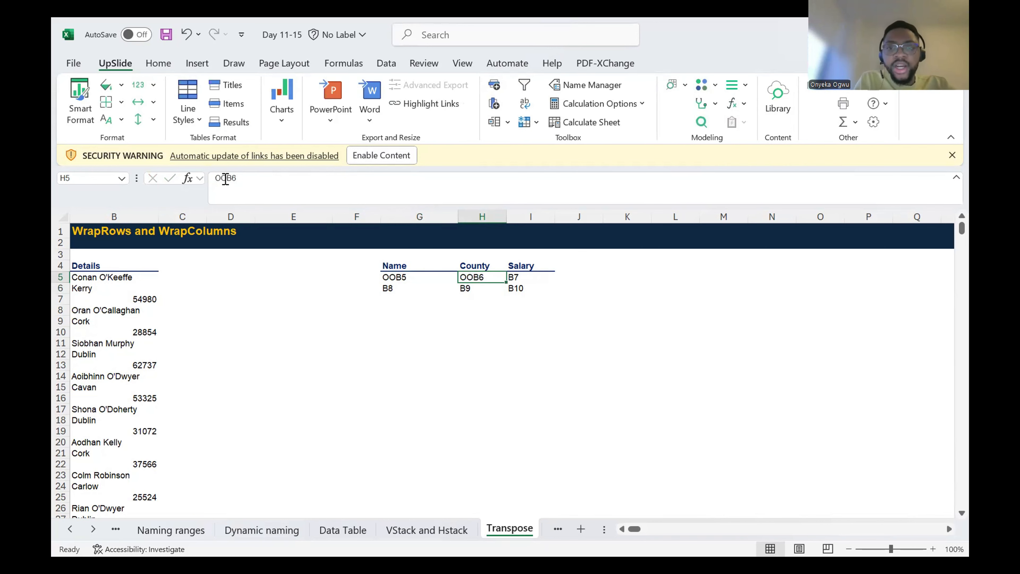
Step: Prefix the first record's Salary reference in I5 with the letters OO, making it OOB7
key("Right")
left_click(216, 180)
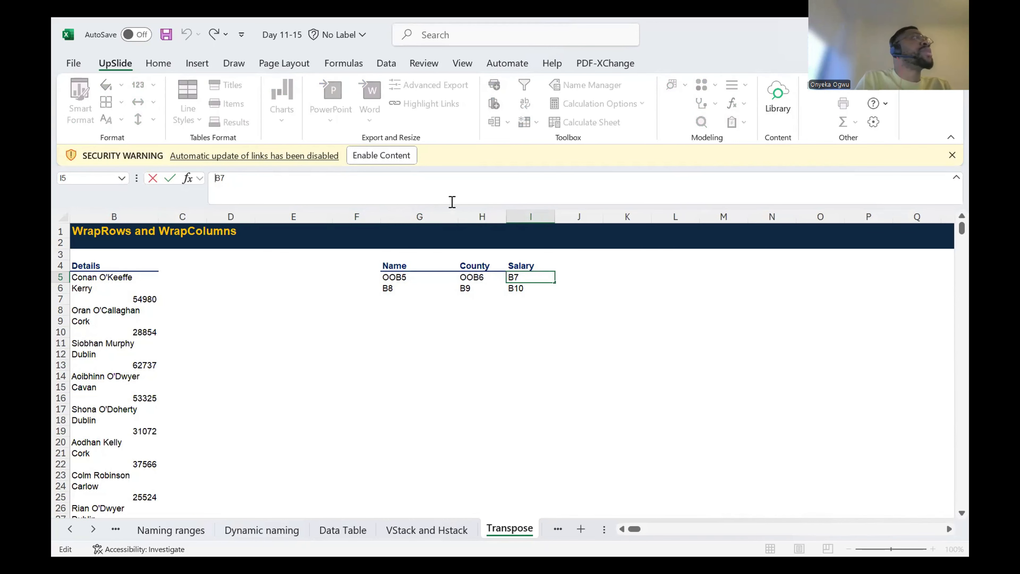
type("00")
key("Return")
key("Up")
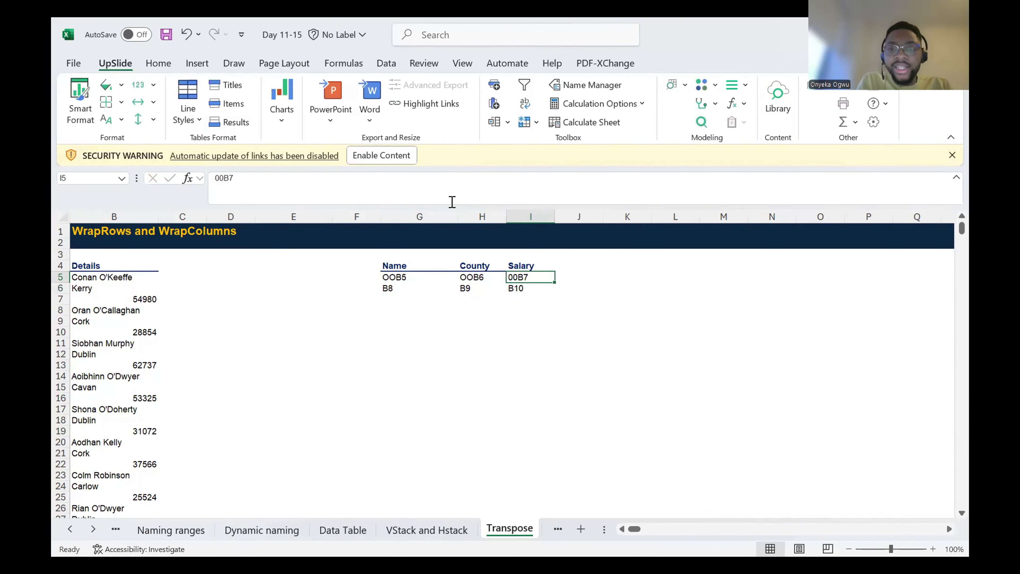
left_click(221, 181)
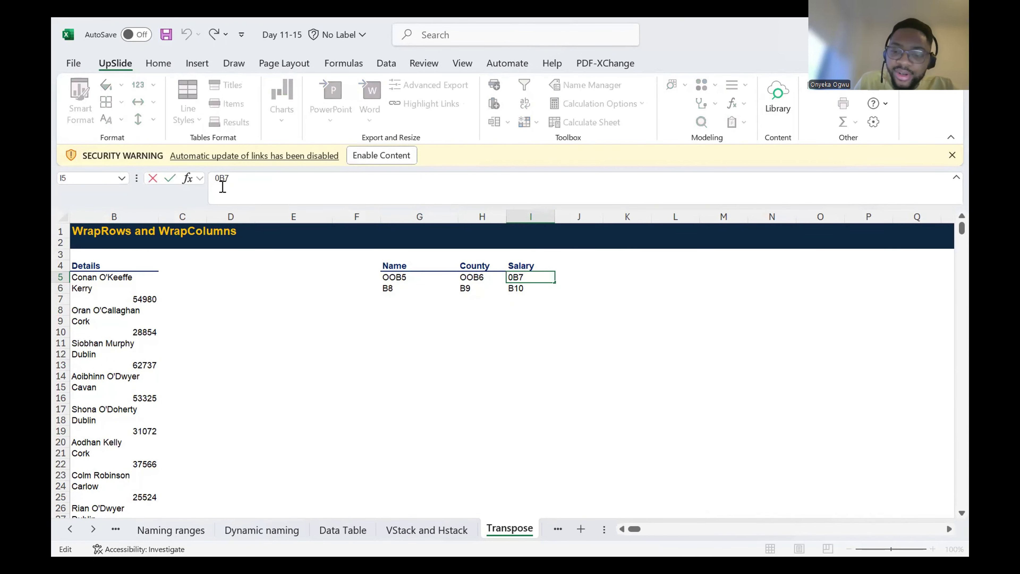
key("ctrl+z")
type("OO")
key("Return")
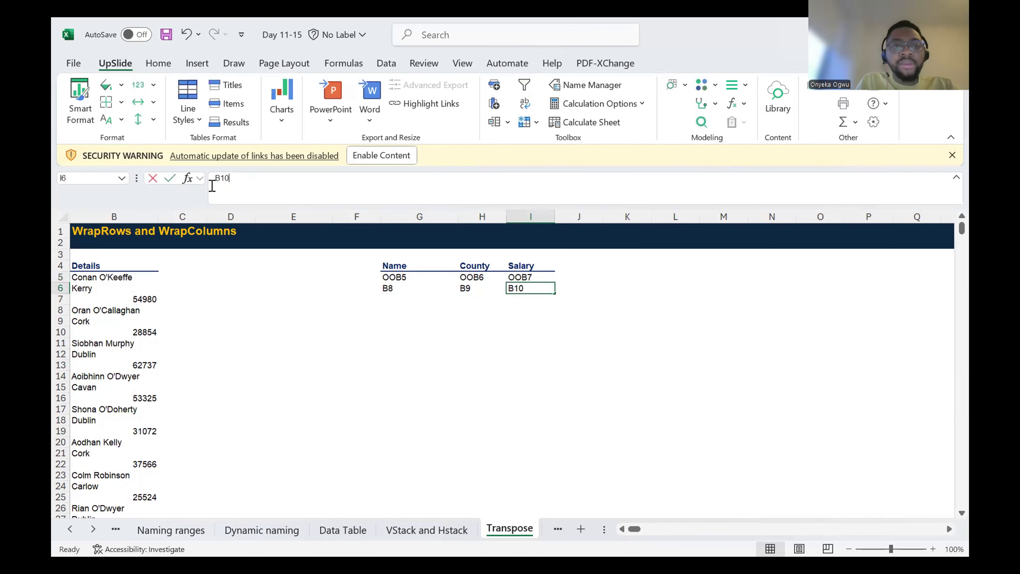
Step: Prefix the second record's references in row 6 with OO, making I6 OOB10, H6 OOB9 and G6 OOB8
left_click(212, 186)
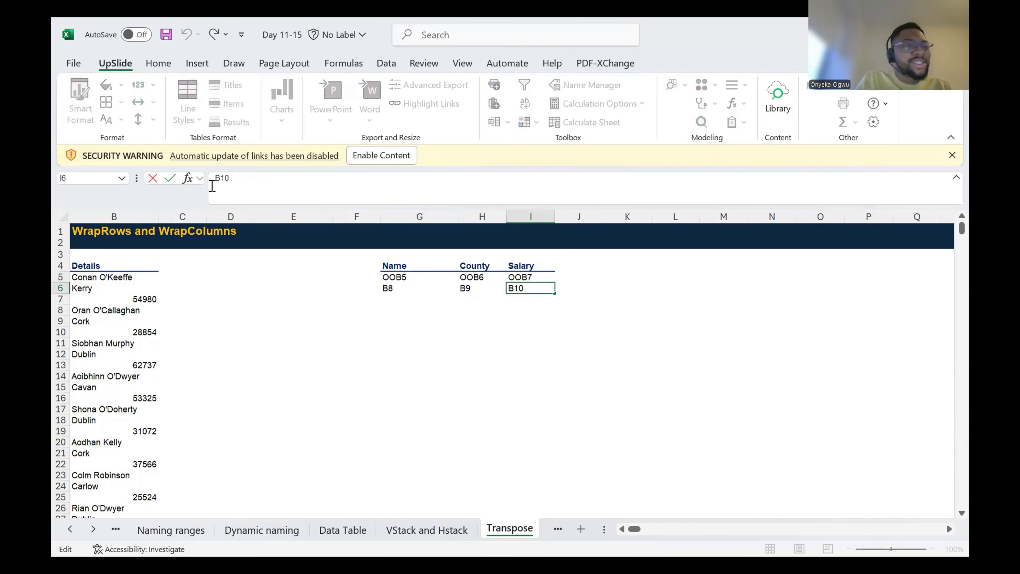
type("OO")
key("Return")
key("Up")
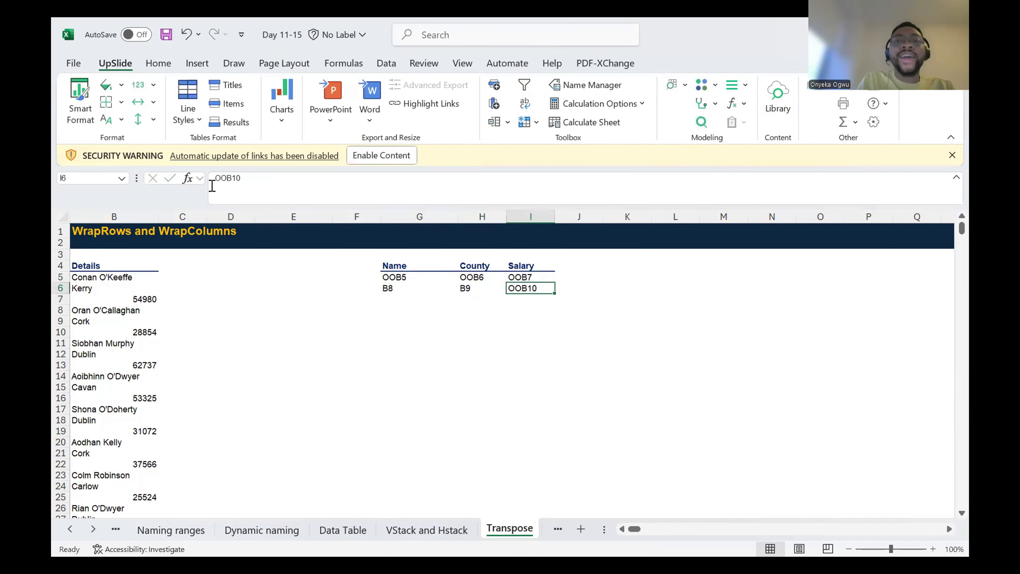
key("Left")
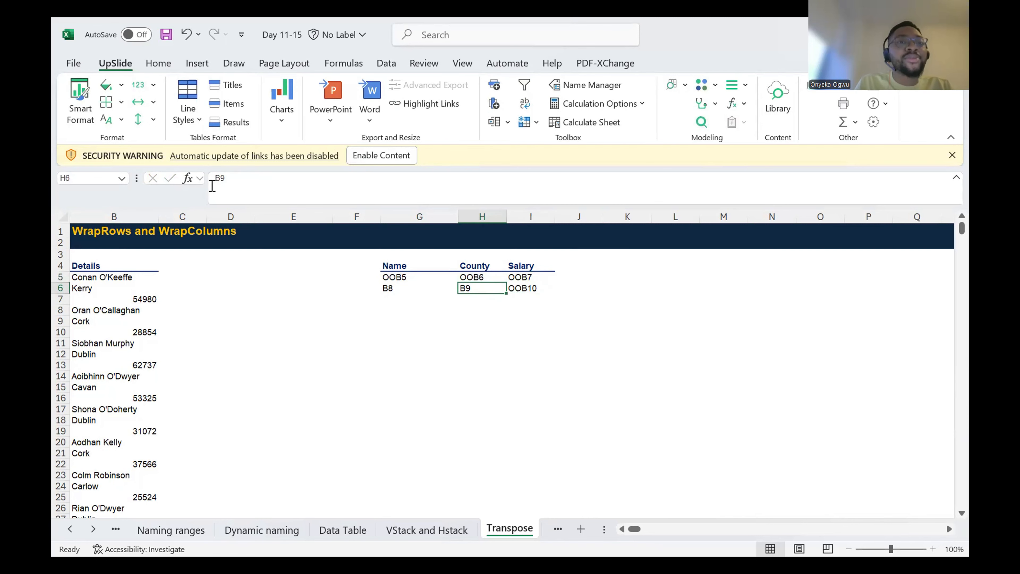
left_click(216, 180)
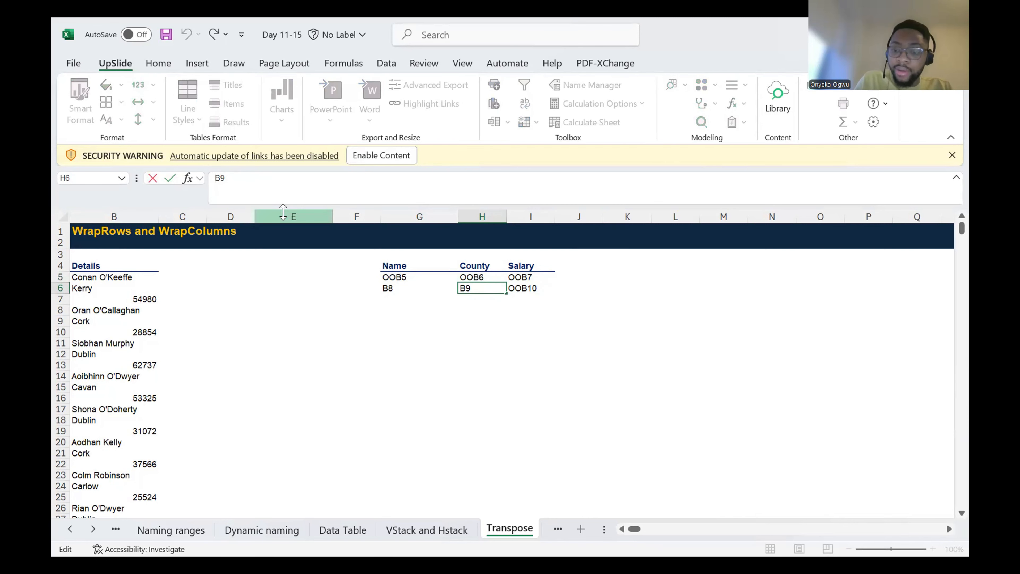
type("OO")
key("Return")
key("Up")
key("Left")
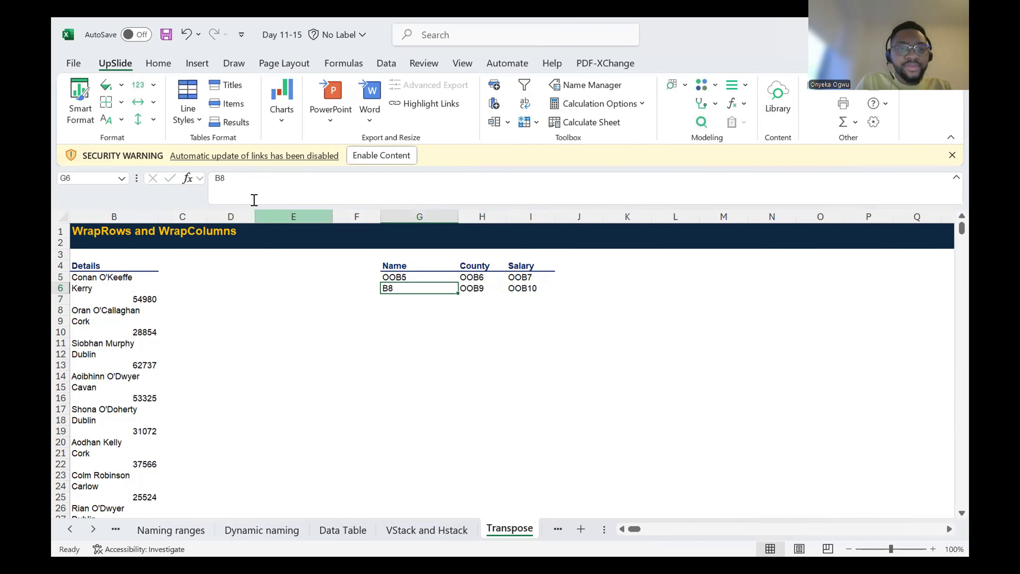
left_click(215, 178)
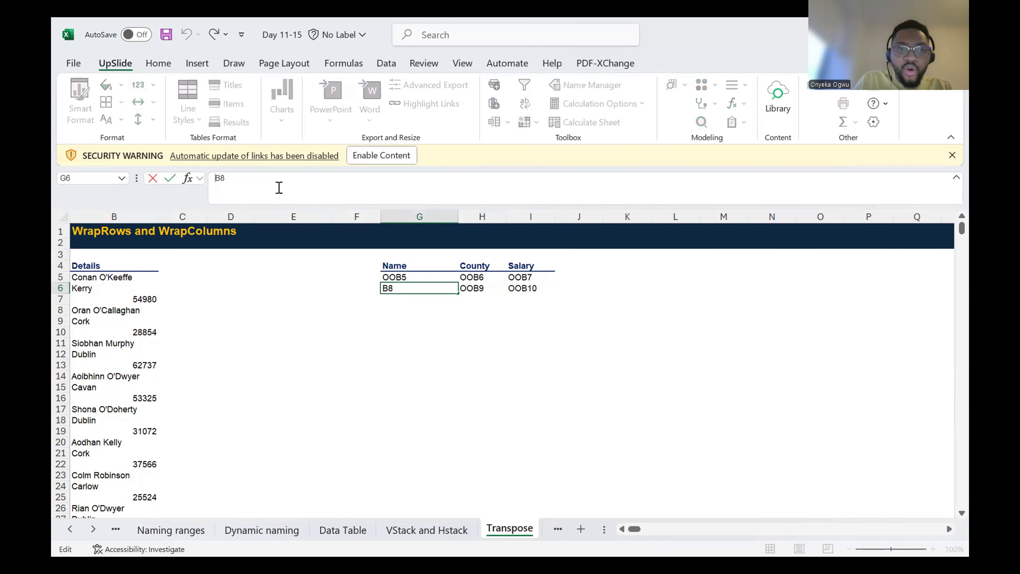
type("OO")
key("Return")
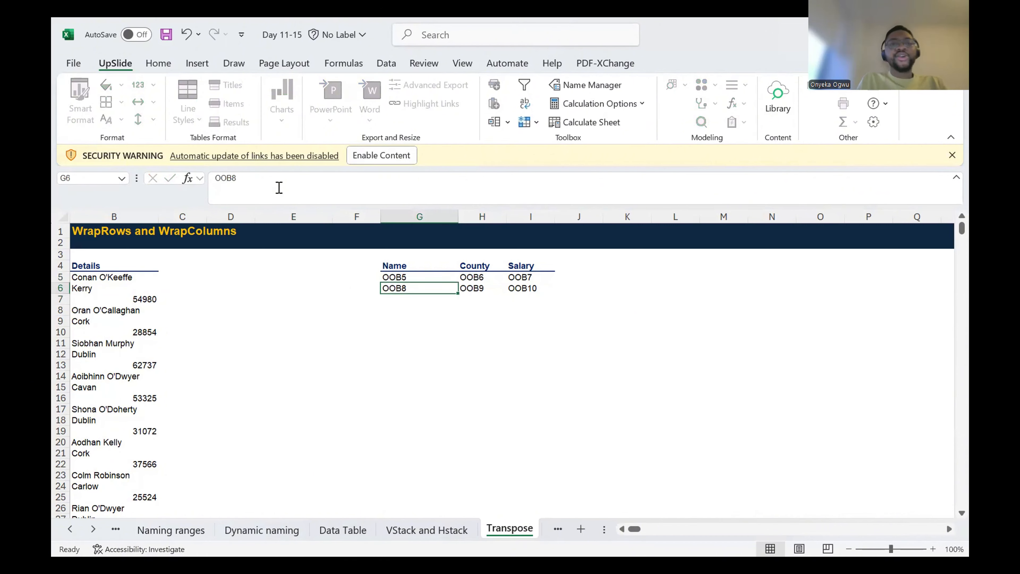
Step: Check how far down the Details list in column B extends
key("Up")
key("Up")
key("shift+Down")
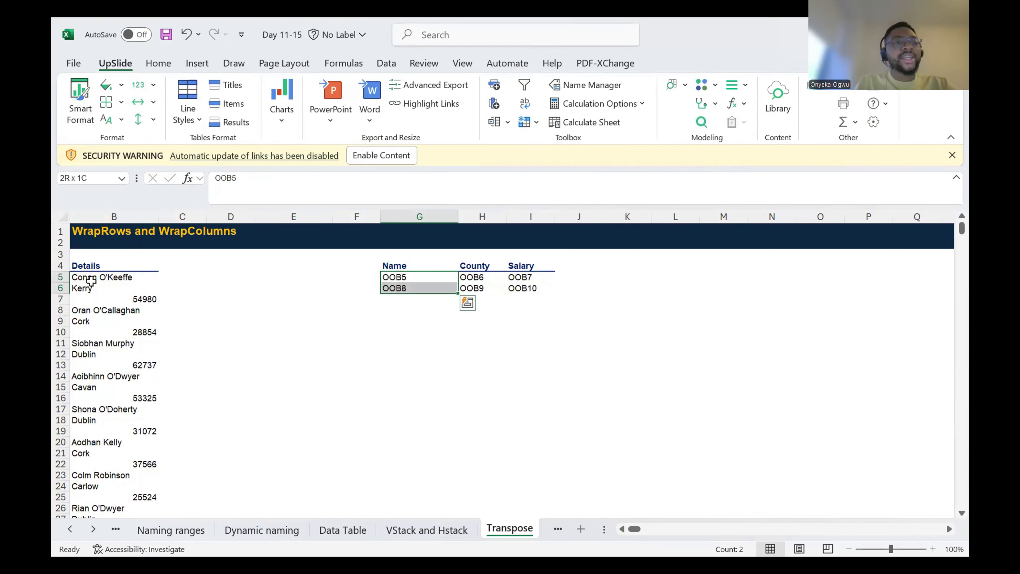
left_click(92, 281)
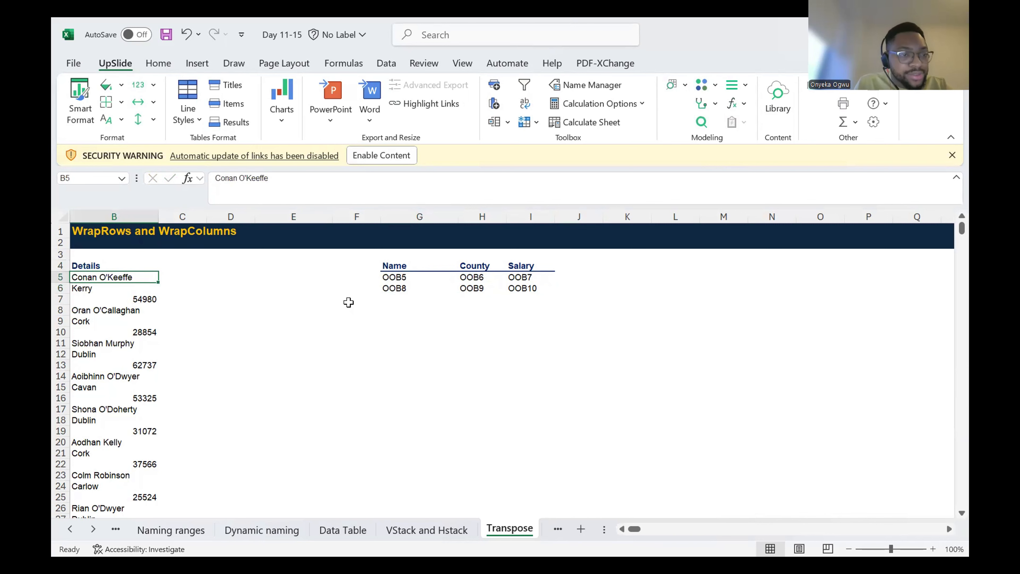
key("ctrl+Down")
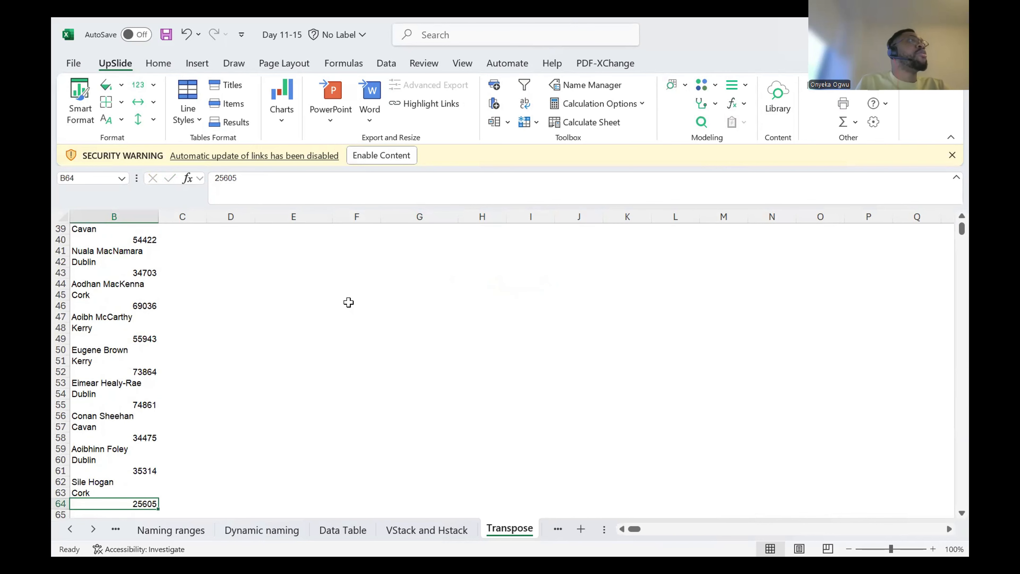
key("ctrl+Up")
key("Down")
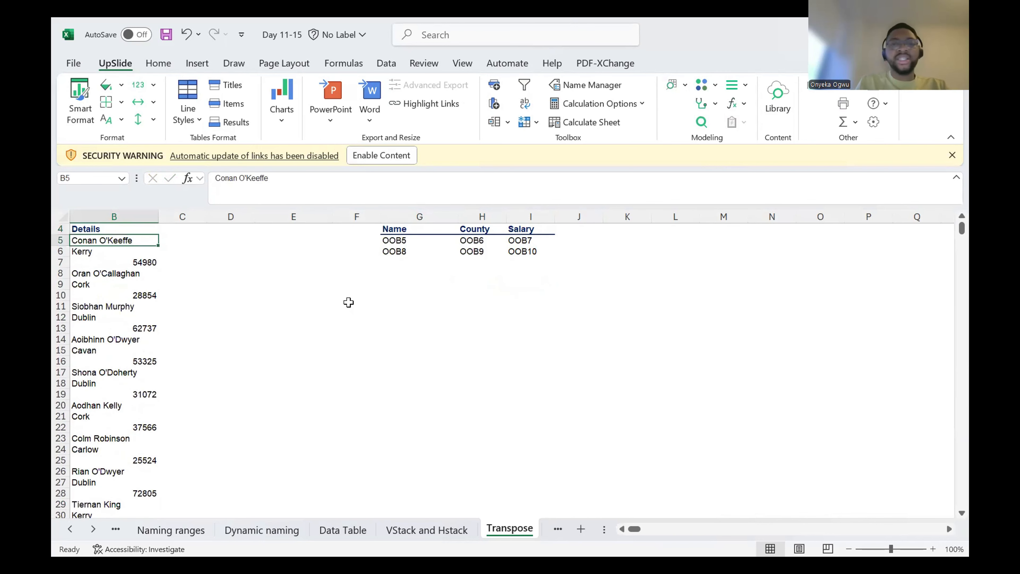
Step: Fill the OO reference pattern in G5:I6 down through row 24
left_click(431, 237)
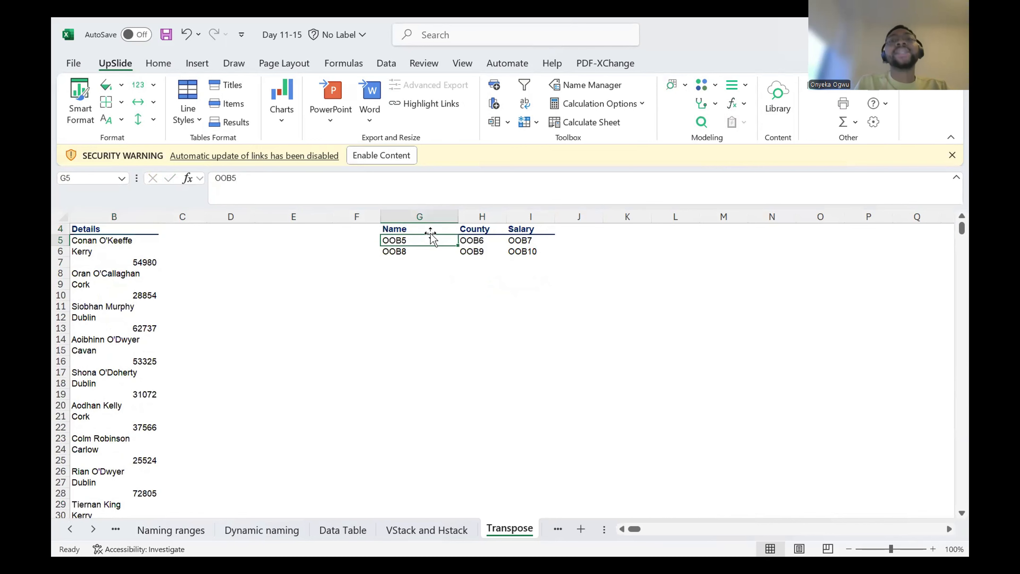
key("shift+Down")
key("shift+Right")
key("shift+Right")
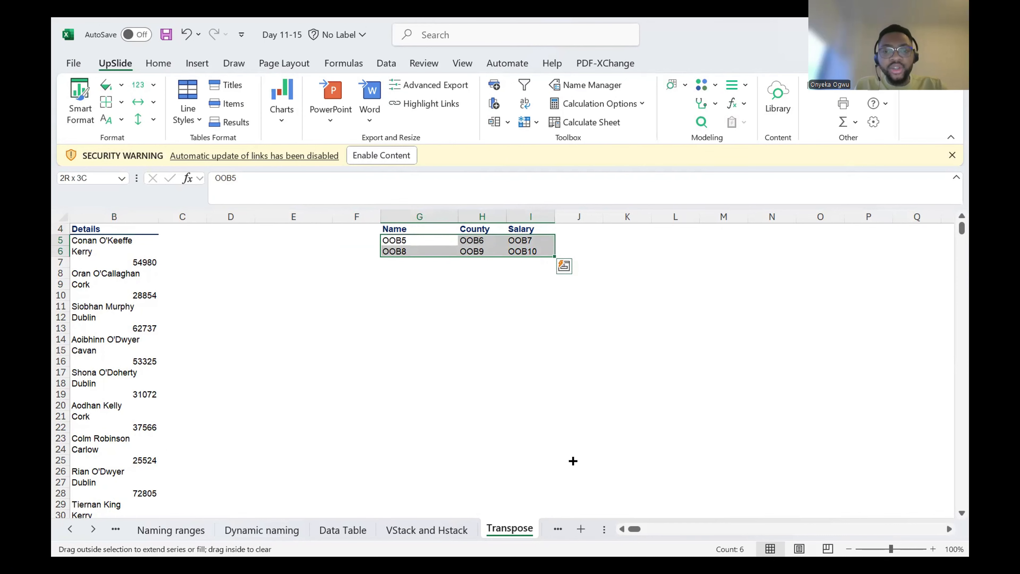
left_click_drag(573, 461, 570, 457)
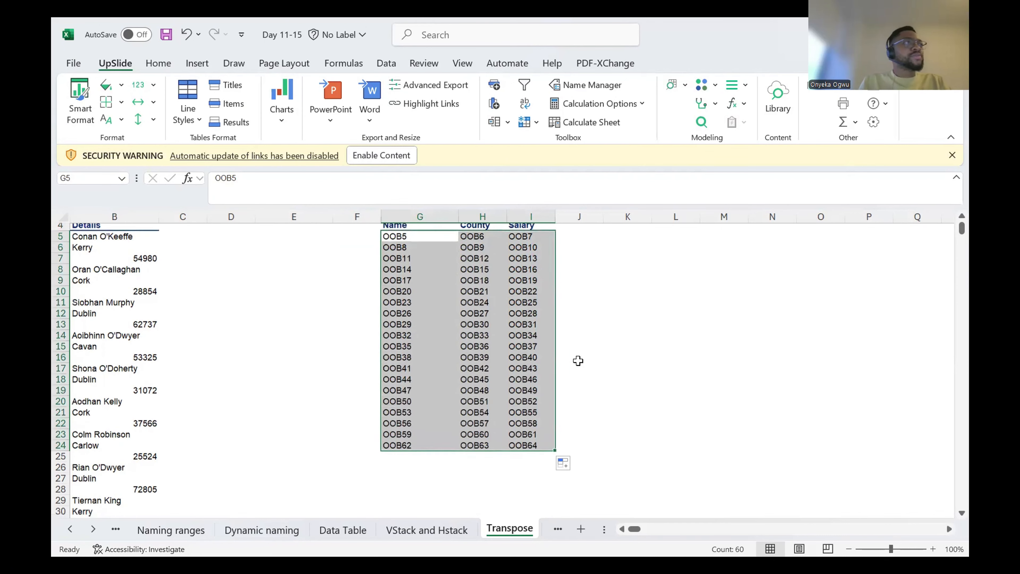
Step: Compare the last references in the filled Name, County and Salary columns with the final row of the Details list
scroll(577, 360, "down", 2)
scroll(577, 360, "up", 2)
scroll(577, 360, "down", 5)
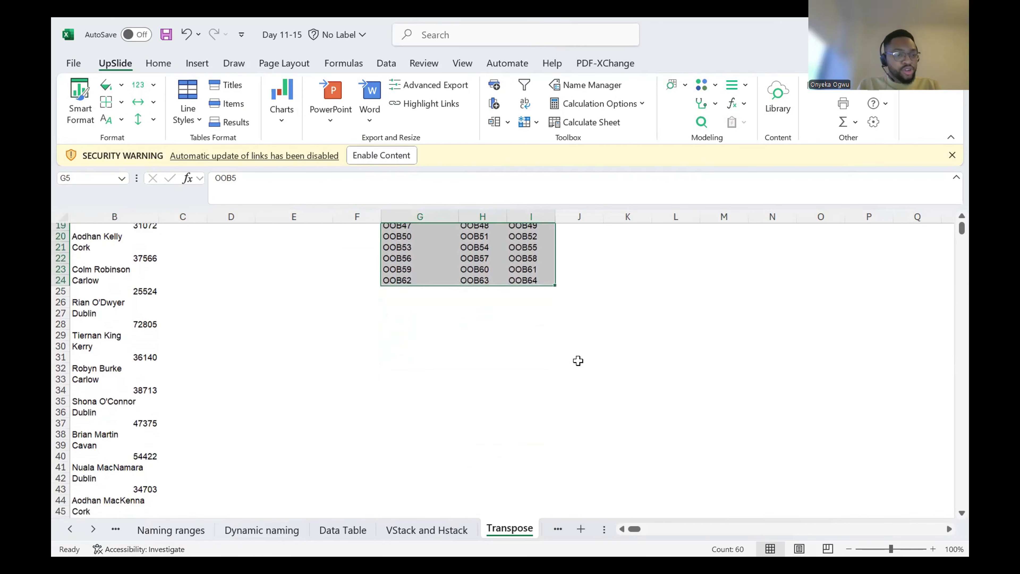
scroll(578, 360, "down", 6)
scroll(577, 360, "up", 12)
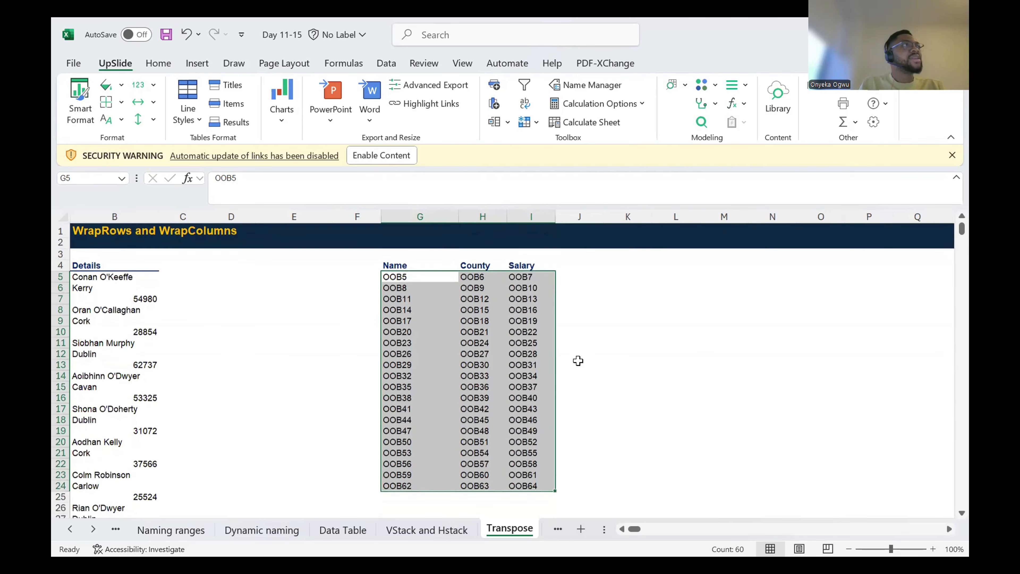
scroll(578, 361, "down", 20)
scroll(578, 360, "up", 3)
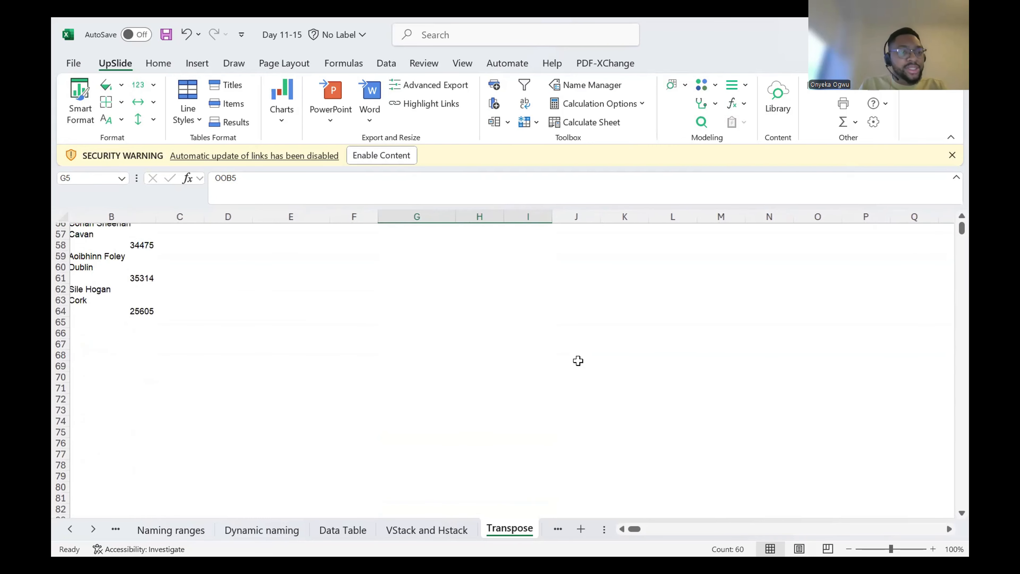
scroll(577, 360, "up", 18)
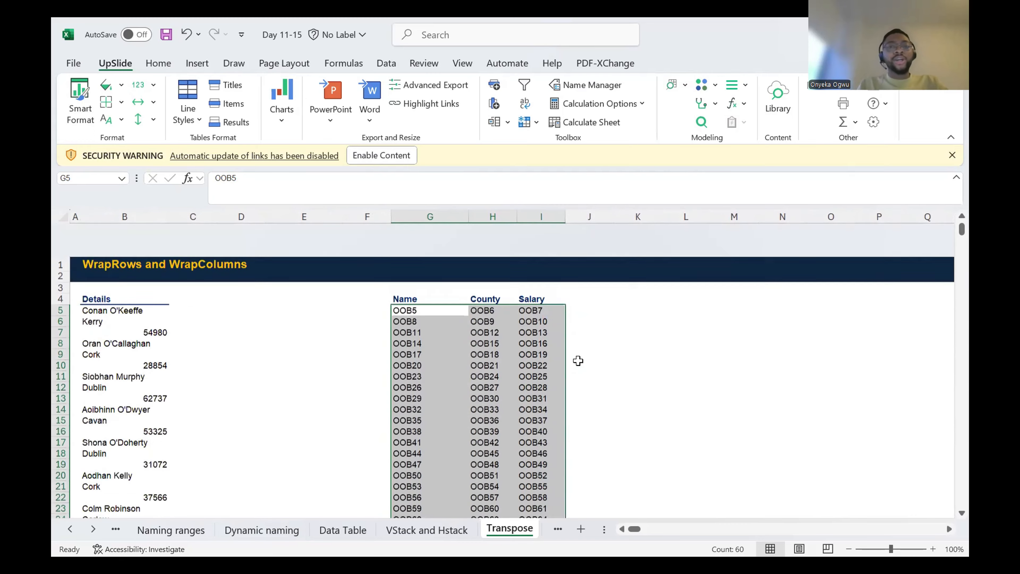
scroll(578, 360, "down", 1)
scroll(578, 361, "up", 2)
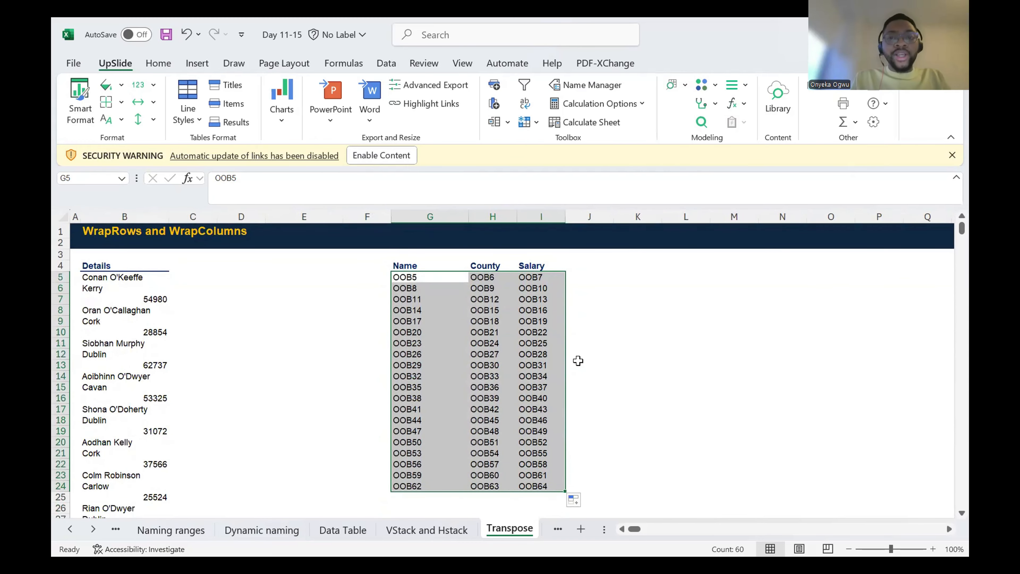
Step: Enter the note "Ctrr +H" in cell K10
left_click(640, 330)
type("C")
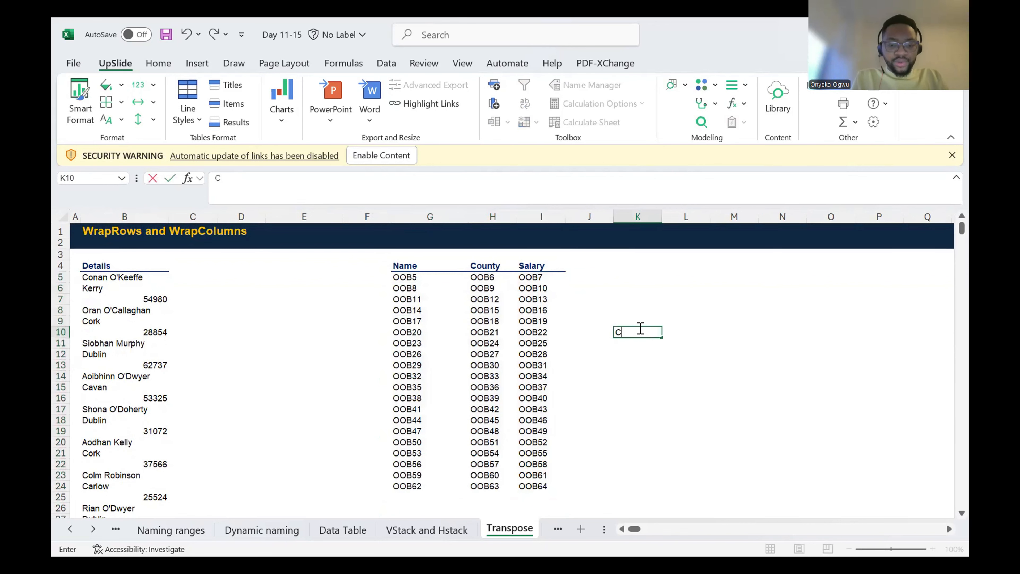
type("trr")
type("+H")
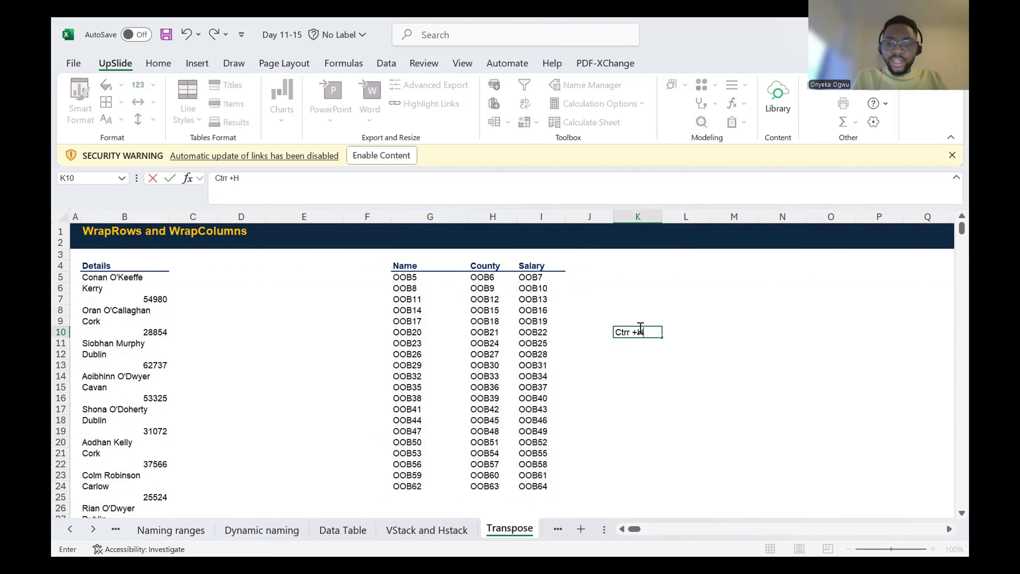
key("Return")
Step: Open Find and Replace for the OO references under Name, County and Salary
left_click(460, 302)
key("Up")
key("Up")
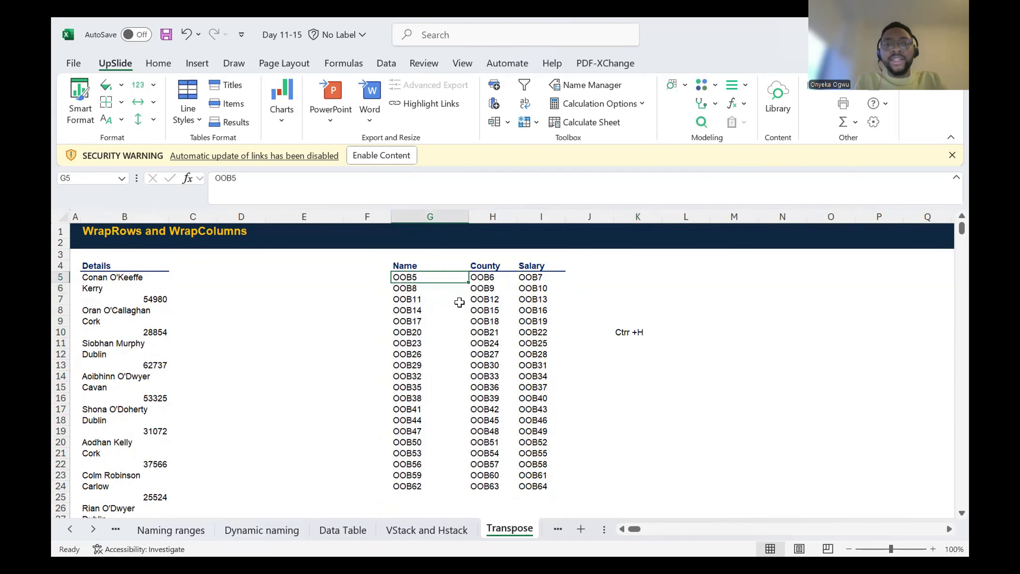
key("ctrl+shift+Down")
key("ctrl+shift+Right")
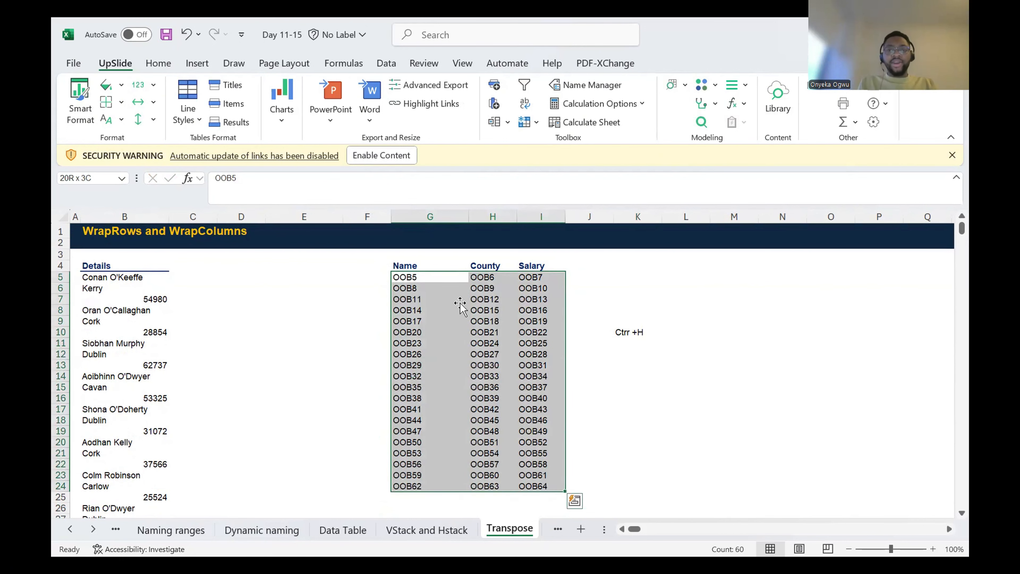
left_click(459, 302)
key("ctrl+h")
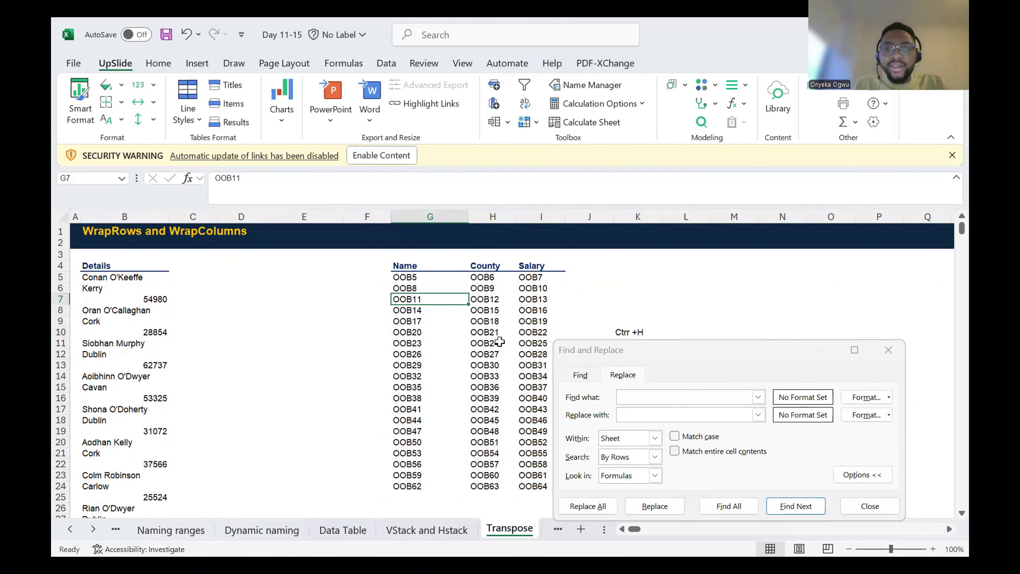
Step: Replace every "OO" with "=" in G5:I24 to turn the reference pattern into formulas, and close Find and Replace
left_click_drag(436, 277, 501, 328)
key("shift+Down")
key("Up")
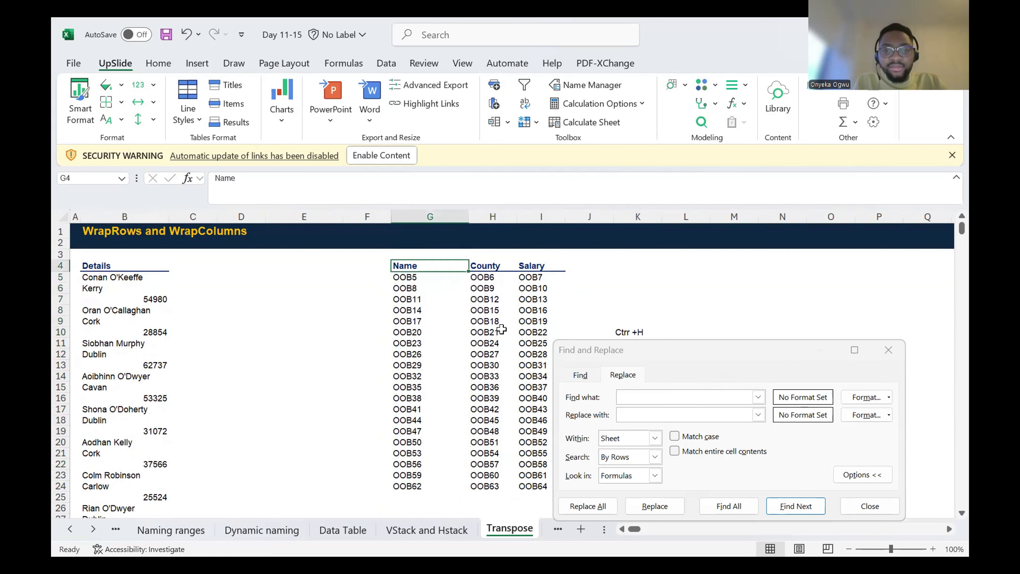
key("Down")
key("ctrl+shift+Down")
key("ctrl+shift+Right")
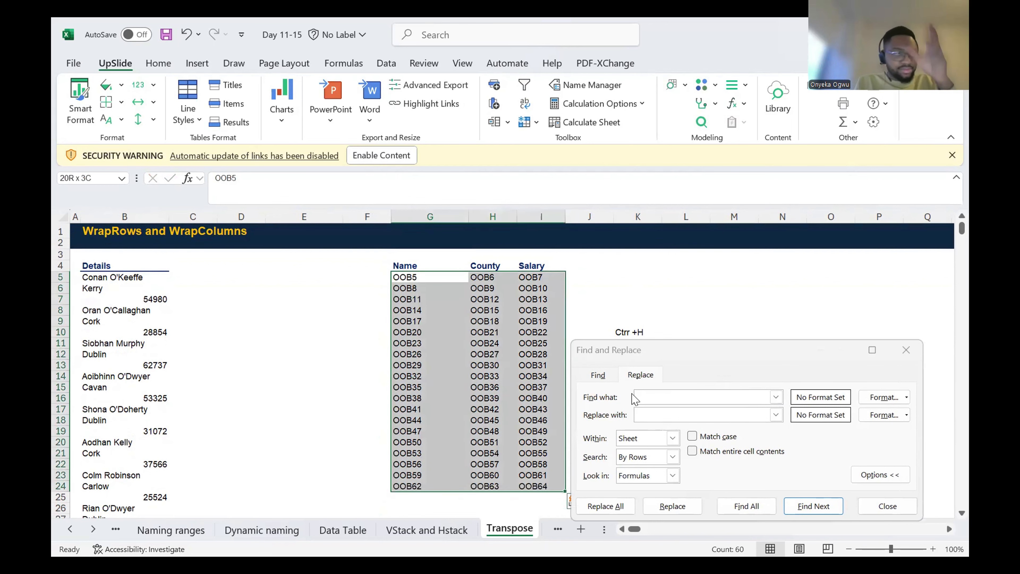
left_click(655, 397)
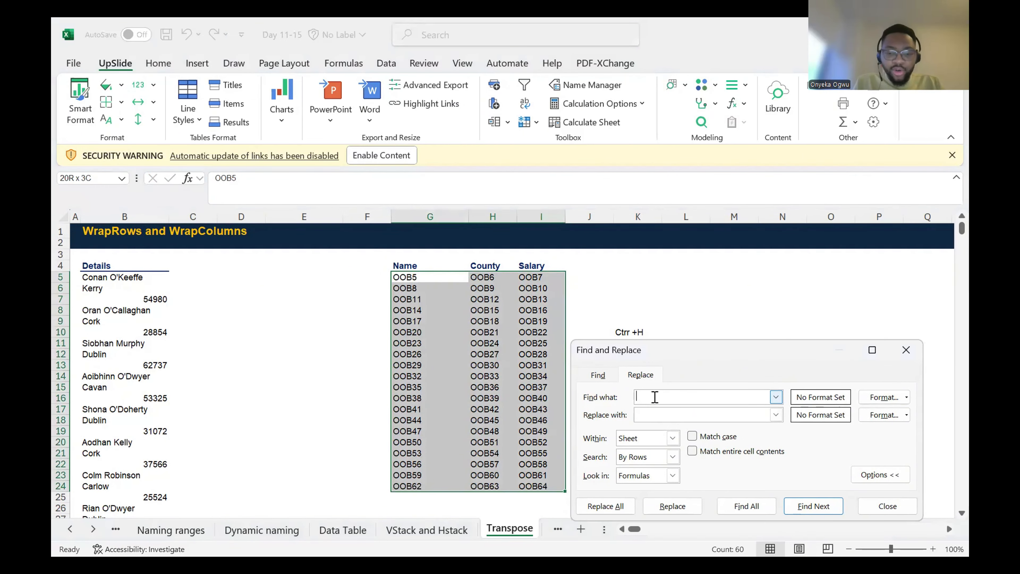
type("OO")
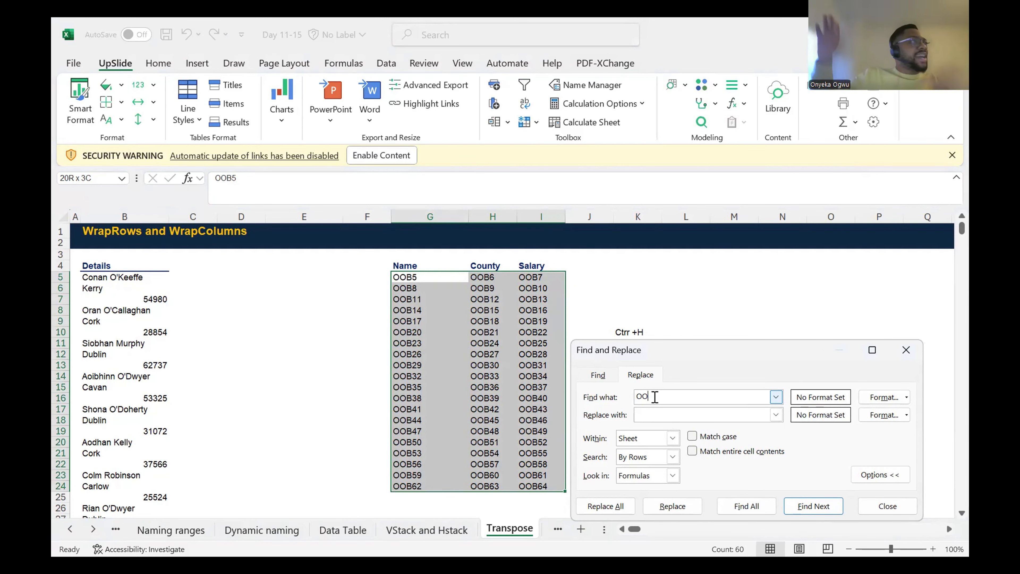
left_click(648, 414)
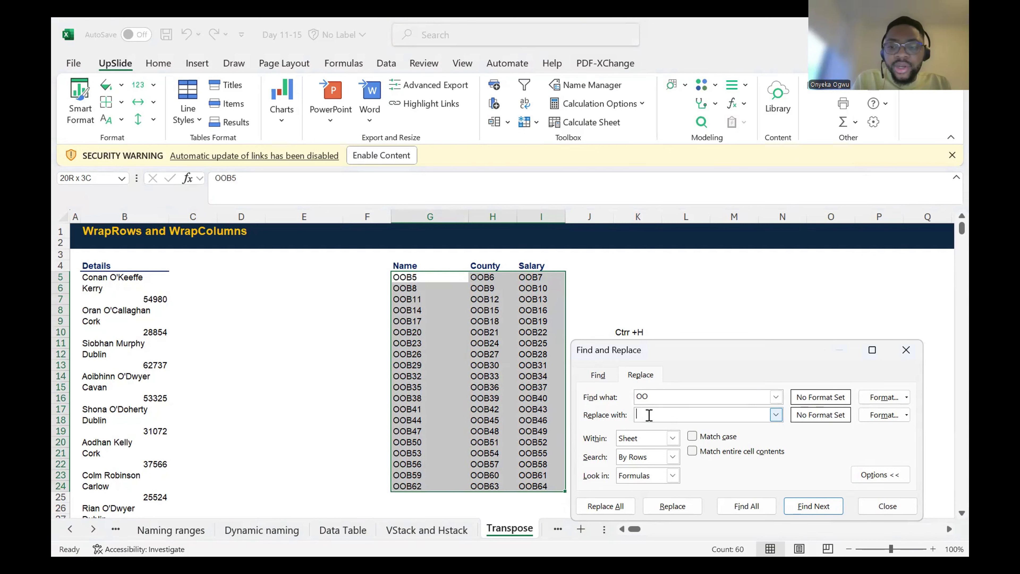
type("=")
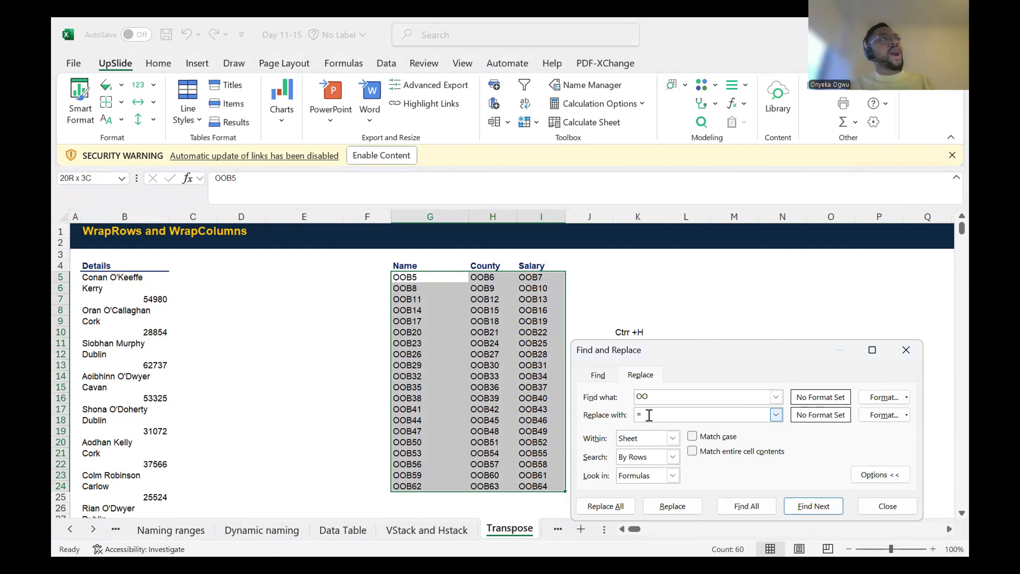
left_click(614, 511)
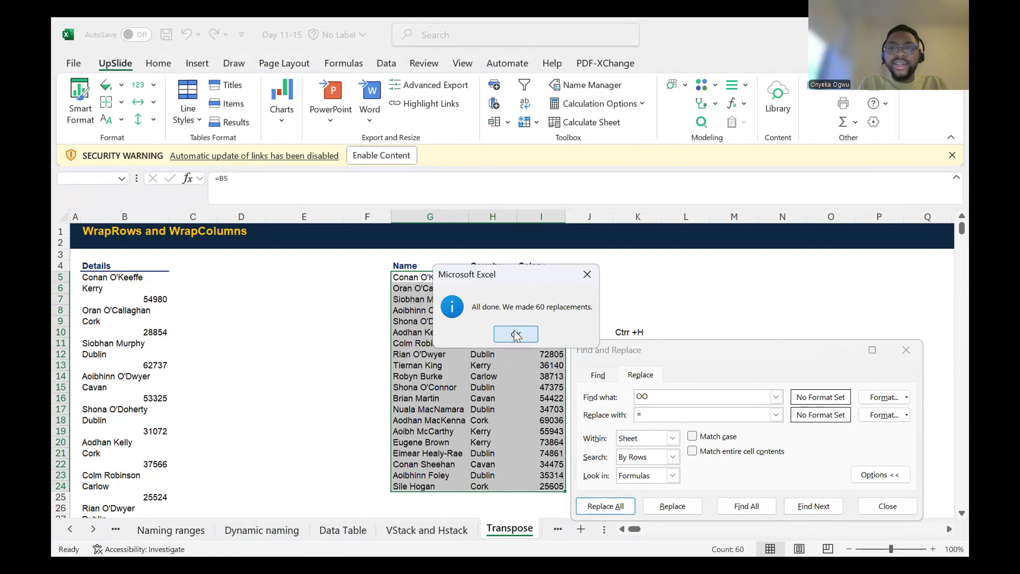
key("Return")
left_click(902, 347)
Step: Check the cell references of the new formulas down the Name column, from G5 to G17
left_click(412, 276)
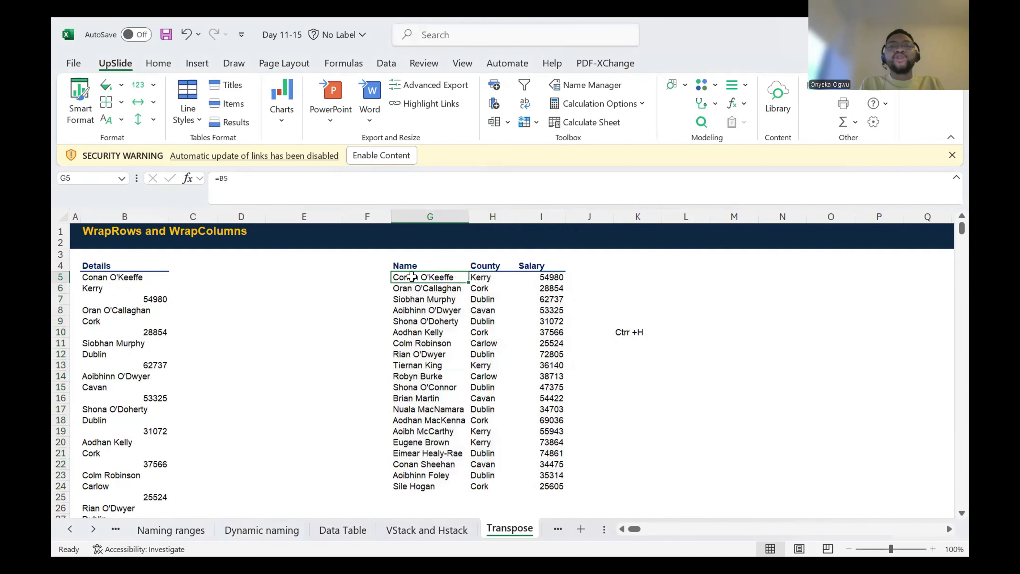
key("Down")
key("Down")
key("Down")
key("Down")
key("Down")
key("Down")
key("Down")
key("Down")
key("Down")
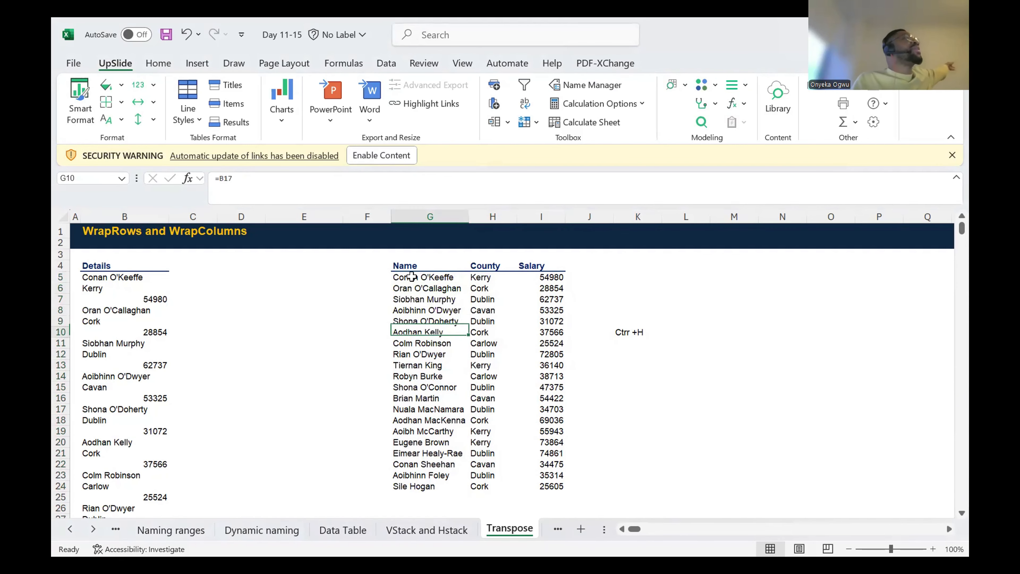
key("Down")
key("Down")
key("Down")
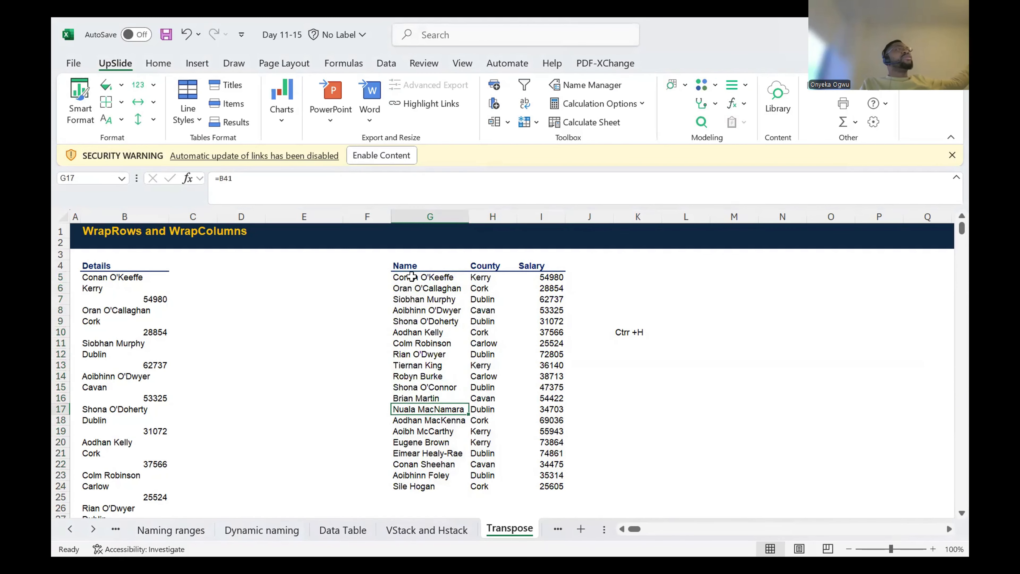
key("Up")
key("Up")
key("Up")
key("Up")
key("Up")
key("Up")
key("Up")
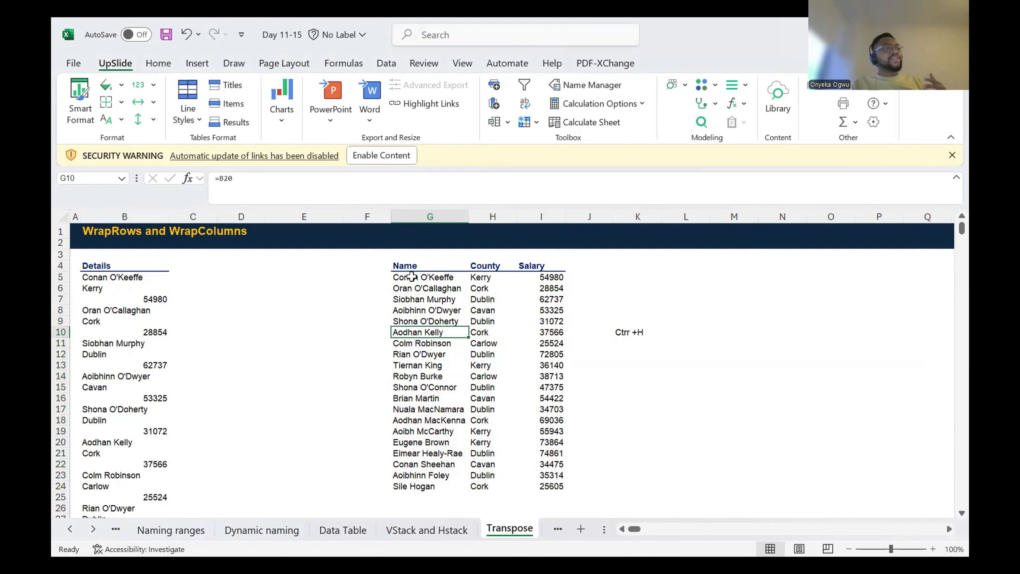
key("Right")
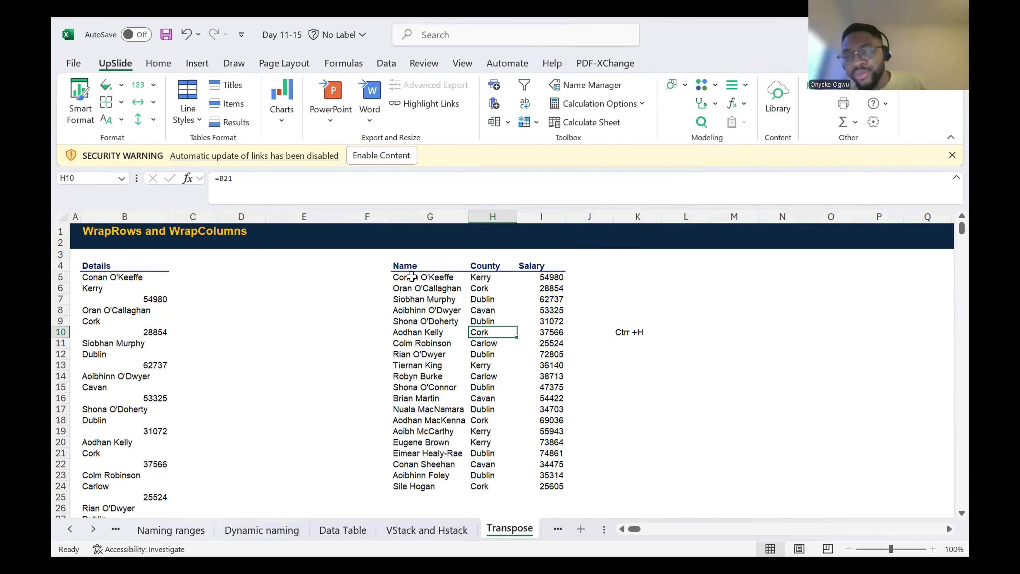
key("Up")
key("Up")
key("Up")
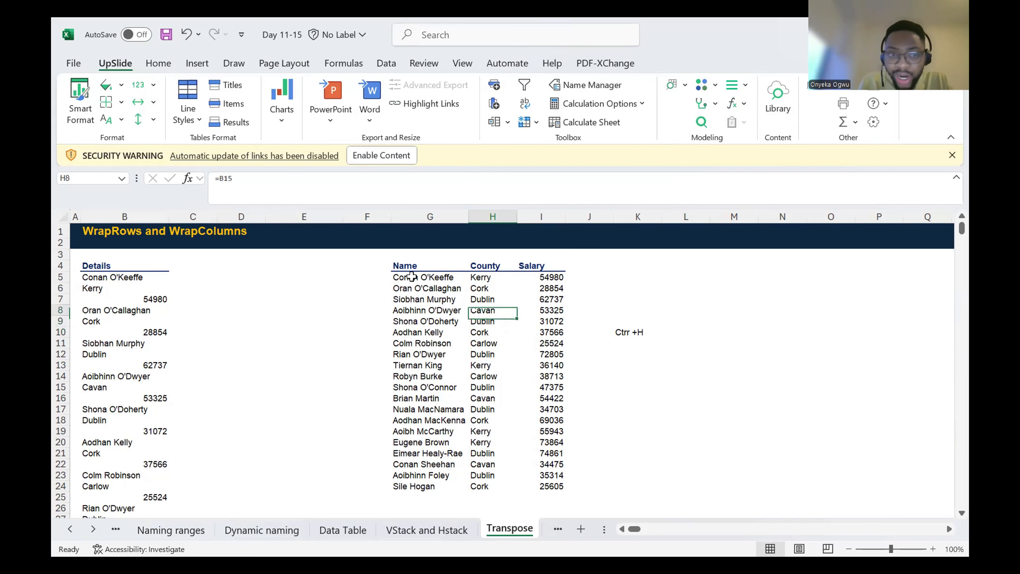
key("Left")
key("Up")
key("Up")
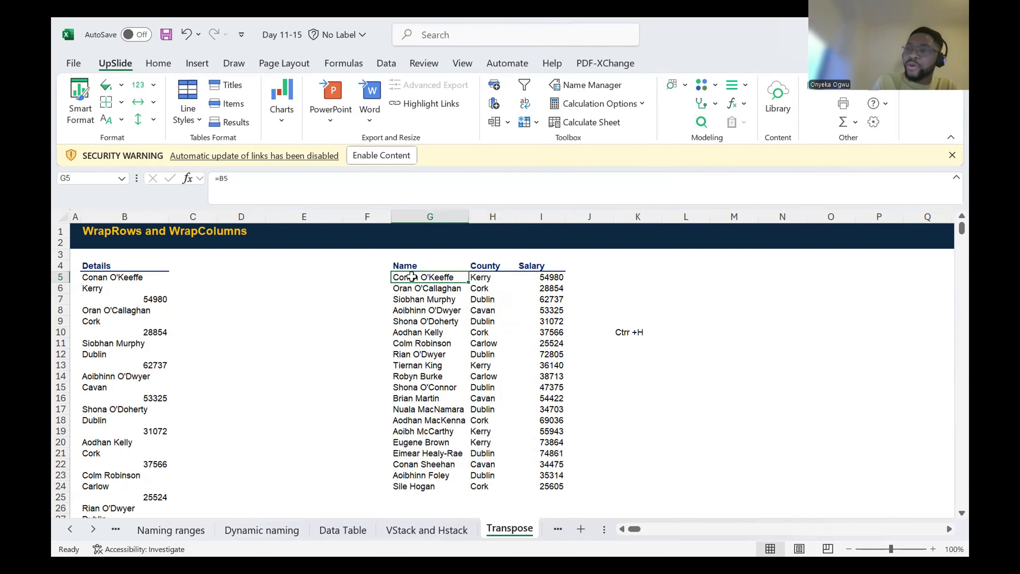
key("Right")
key("Right")
key("Right")
key("Down")
key("Right")
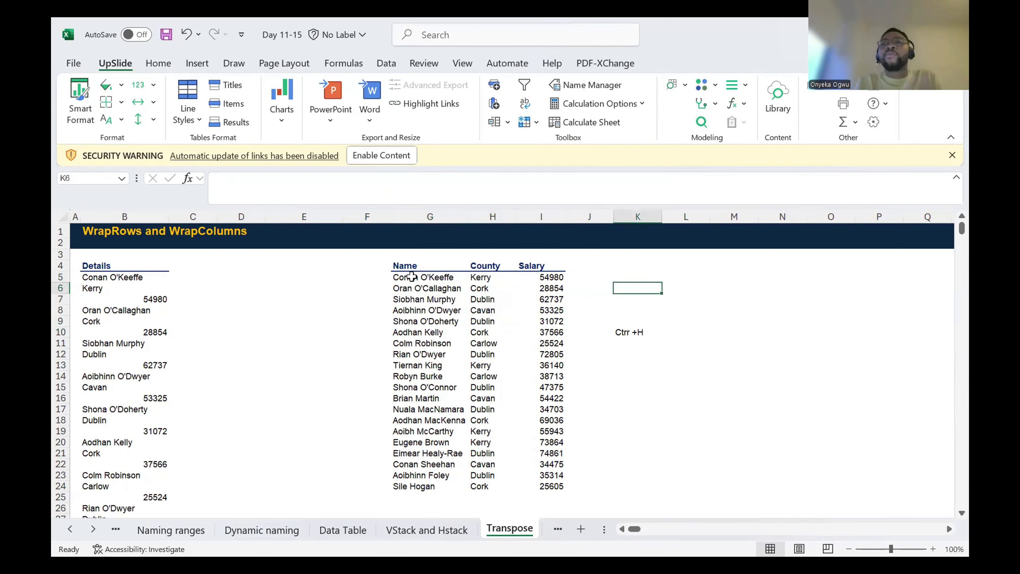
key("Down")
key("Right")
key("Left")
key("Left")
key("Right")
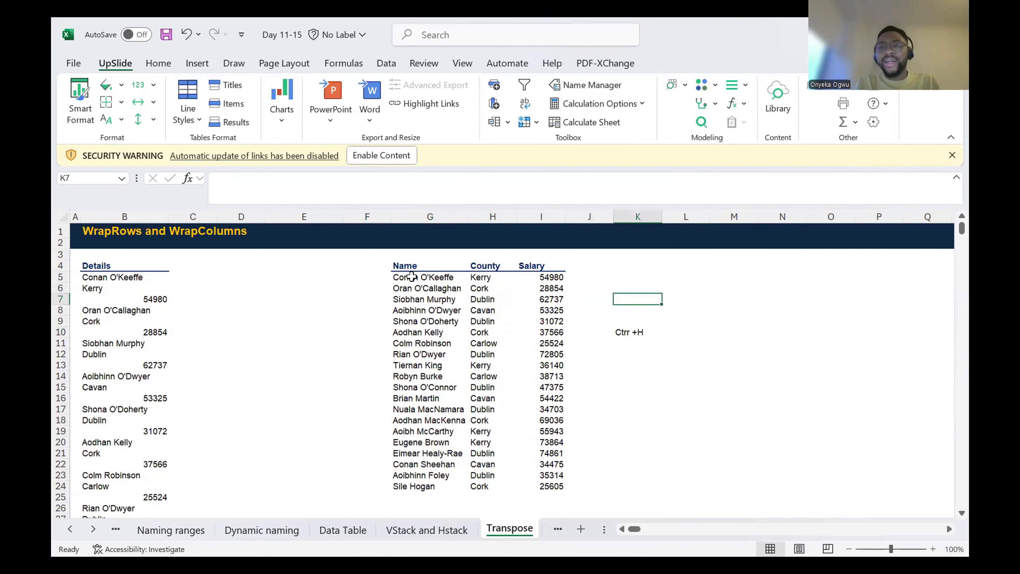
key("Down")
key("Down")
key("Down")
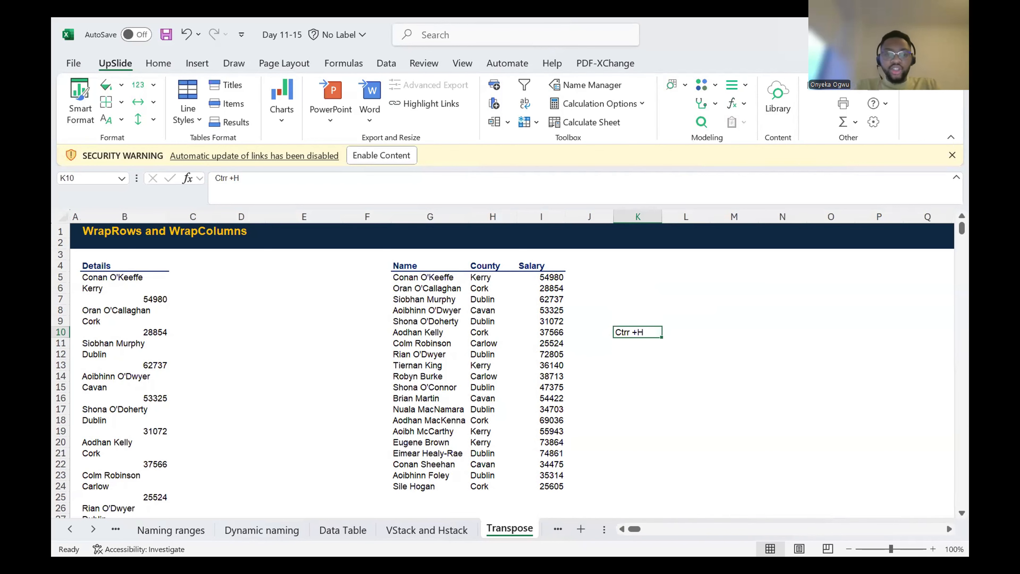
Step: Bring the worksheets that follow Transpose, from If through Countifs, into view
left_click(93, 529)
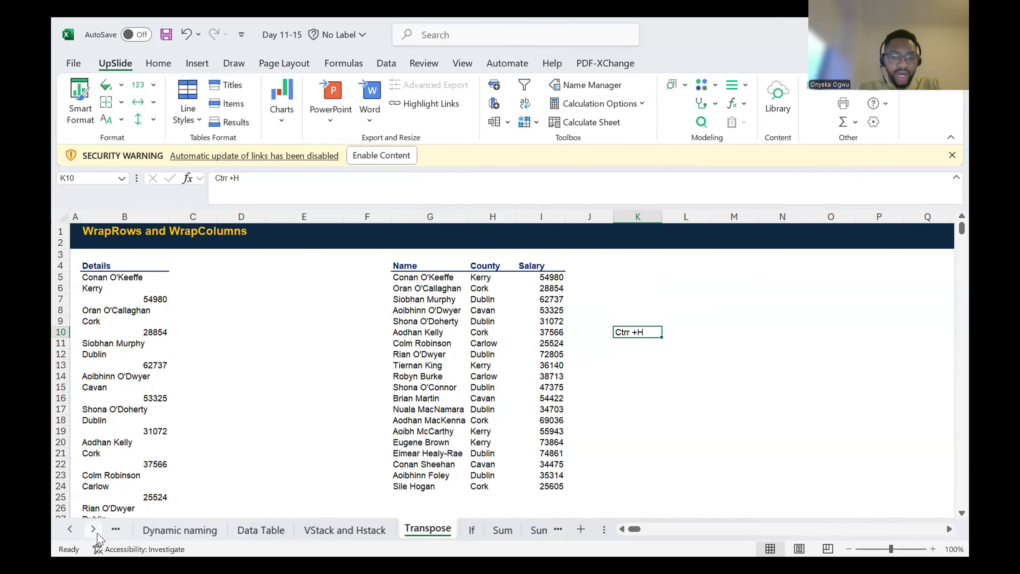
left_click(93, 529)
left_click(93, 529)
left_click(96, 532)
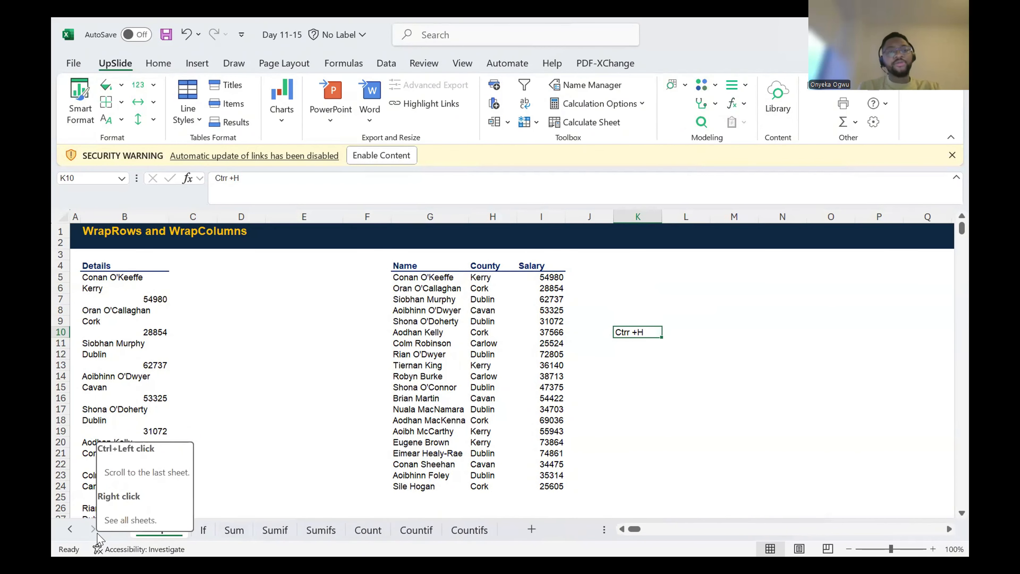